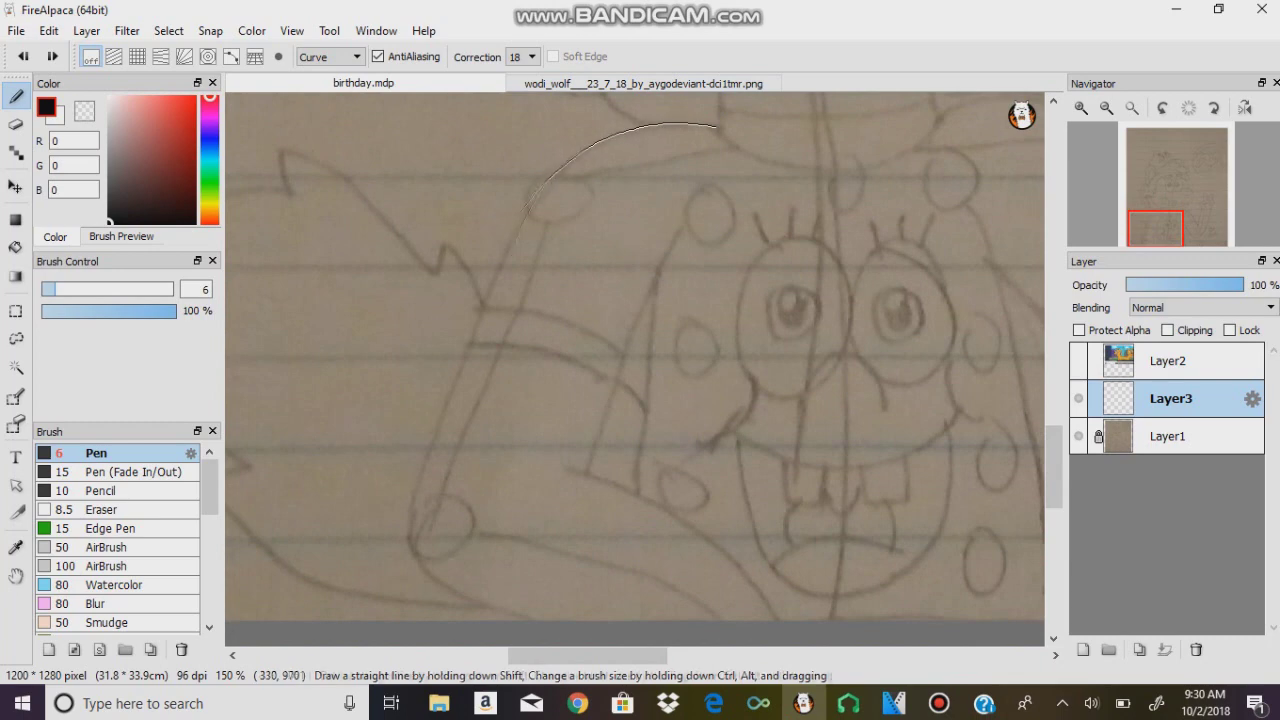
# Ink the bent arm's outer outline from shoulder past the elbow, plus the inner edge of its upper arm, over the sketch
pyautogui.click(412, 520)
pyautogui.doubleClick(540, 620)
pyautogui.click(682, 231)
pyautogui.doubleClick(588, 468)
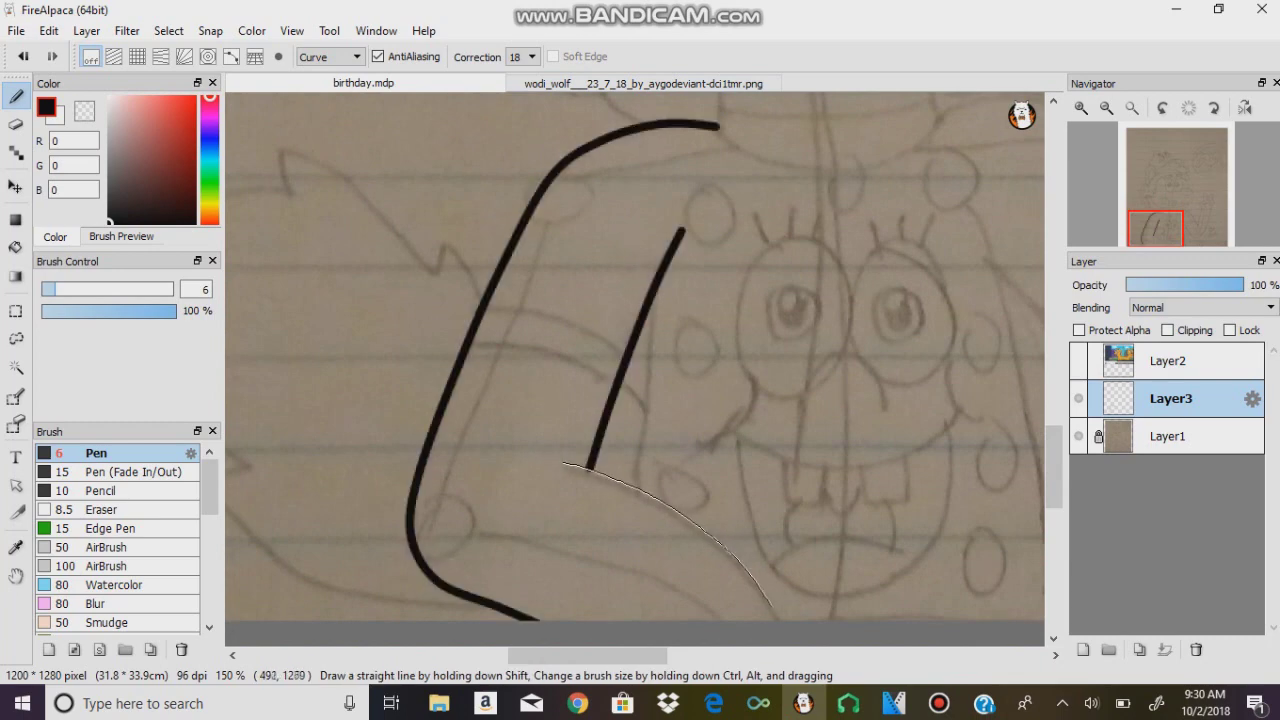
# Ink the forearm's upper edge and the shirt's side edge inside the bent arm, redrawing the side edge once
pyautogui.doubleClick(778, 615)
pyautogui.doubleClick(637, 486)
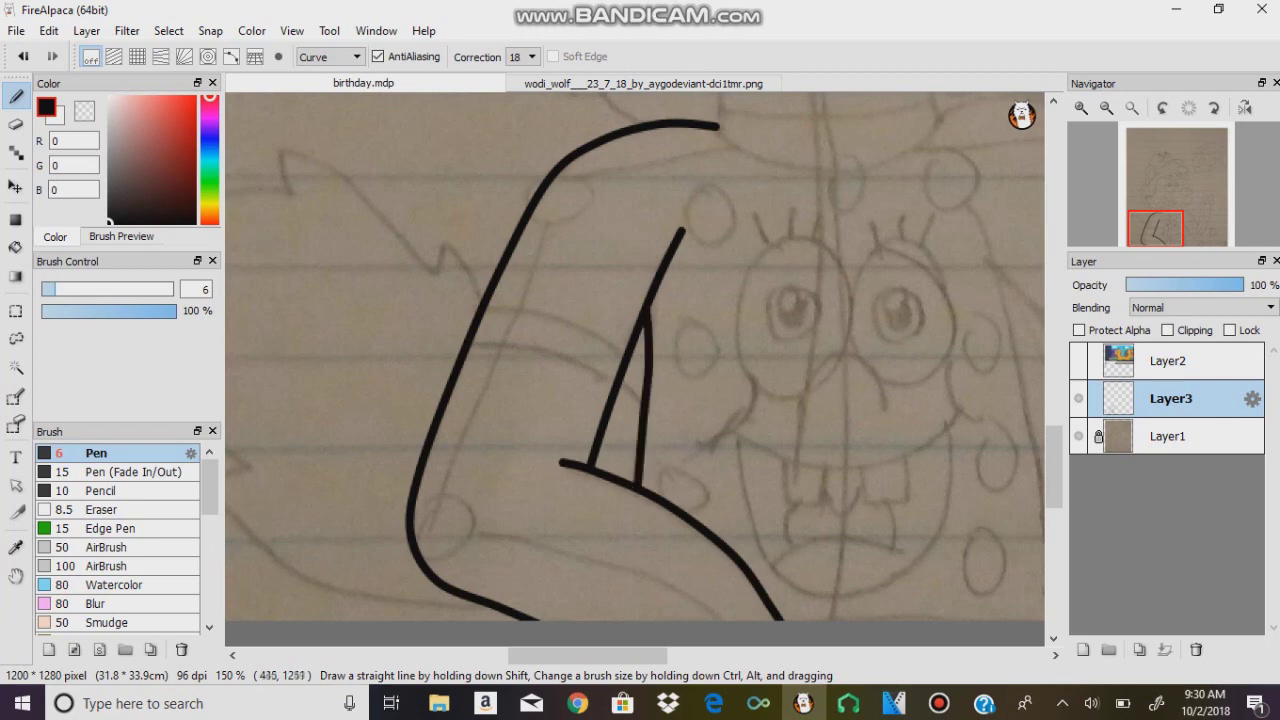
pyautogui.hotkey('ctrl', 'z')
pyautogui.click(645, 314)
pyautogui.doubleClick(633, 484)
# Ink the jagged, furry tail outline behind the bent arm, following the pencil sketch
pyautogui.moveTo(633, 484); pyautogui.dragTo(768, 489)
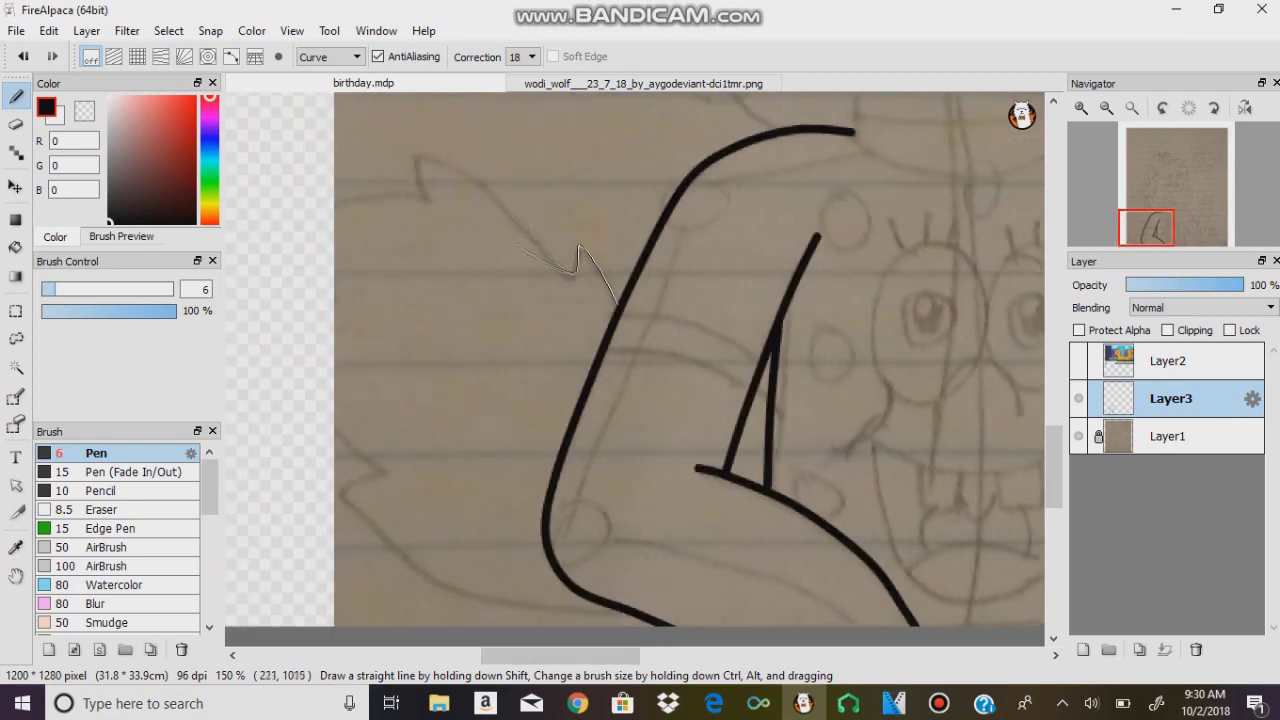
pyautogui.click(408, 150)
pyautogui.doubleClick(428, 197)
pyautogui.click(428, 197)
pyautogui.click(232, 235)
pyautogui.click(350, 352)
pyautogui.click(296, 352)
pyautogui.click(380, 472)
pyautogui.click(342, 483)
pyautogui.doubleClick(576, 612)
# Ink the shirt's side edge opposite the bent arm and the short lines on both sides of the neck
pyautogui.moveTo(576, 612); pyautogui.dragTo(276, 612)
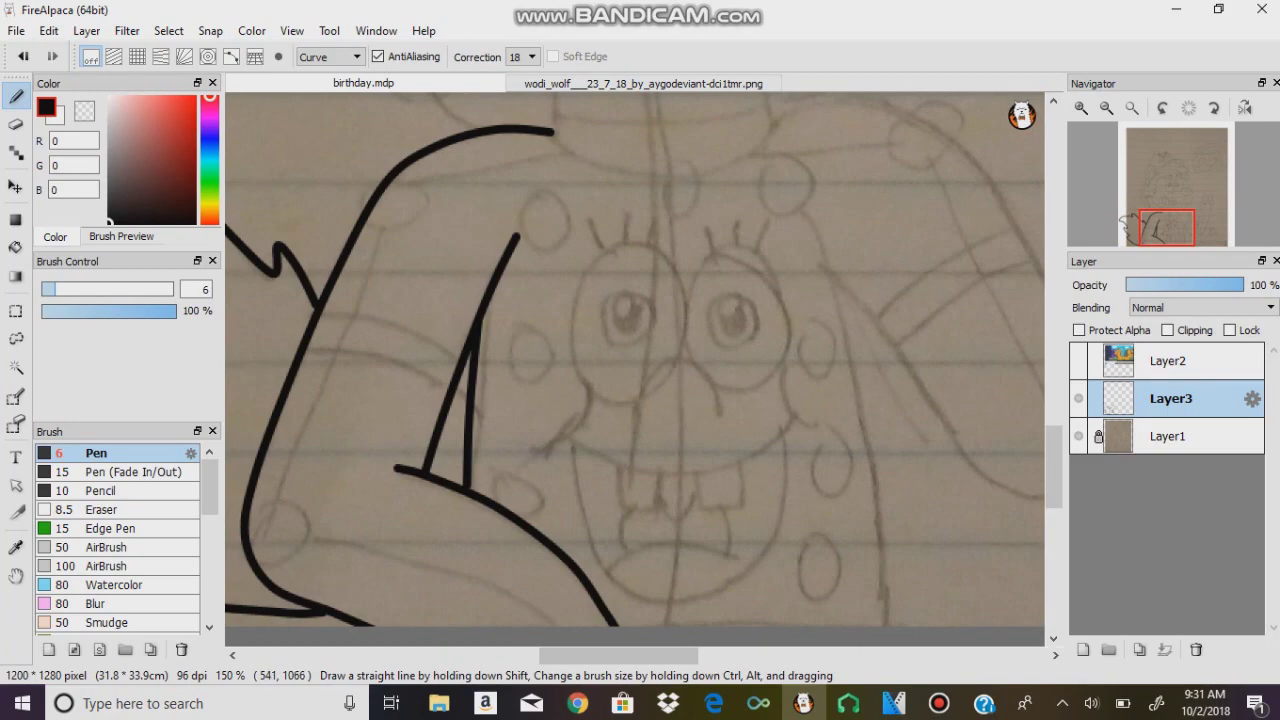
pyautogui.click(814, 234)
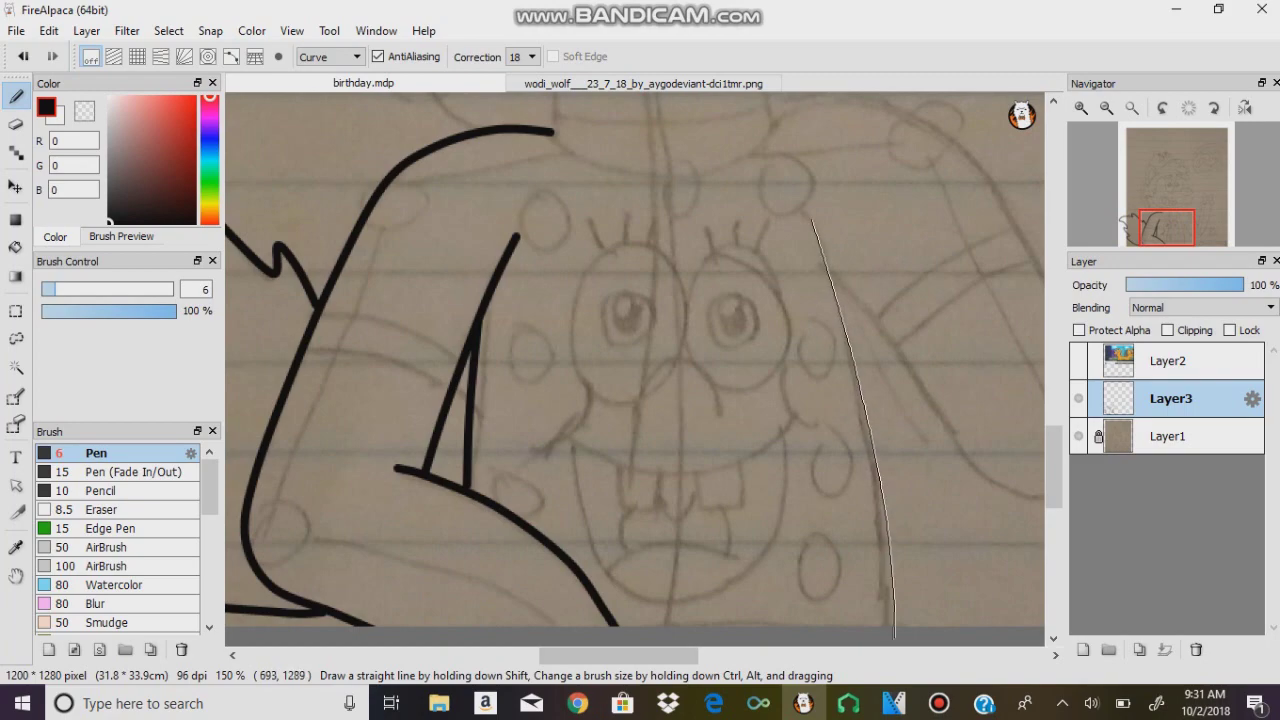
pyautogui.doubleClick(894, 627)
pyautogui.scroll(3, 1040, 513)
pyautogui.click(558, 300)
pyautogui.doubleClick(555, 235)
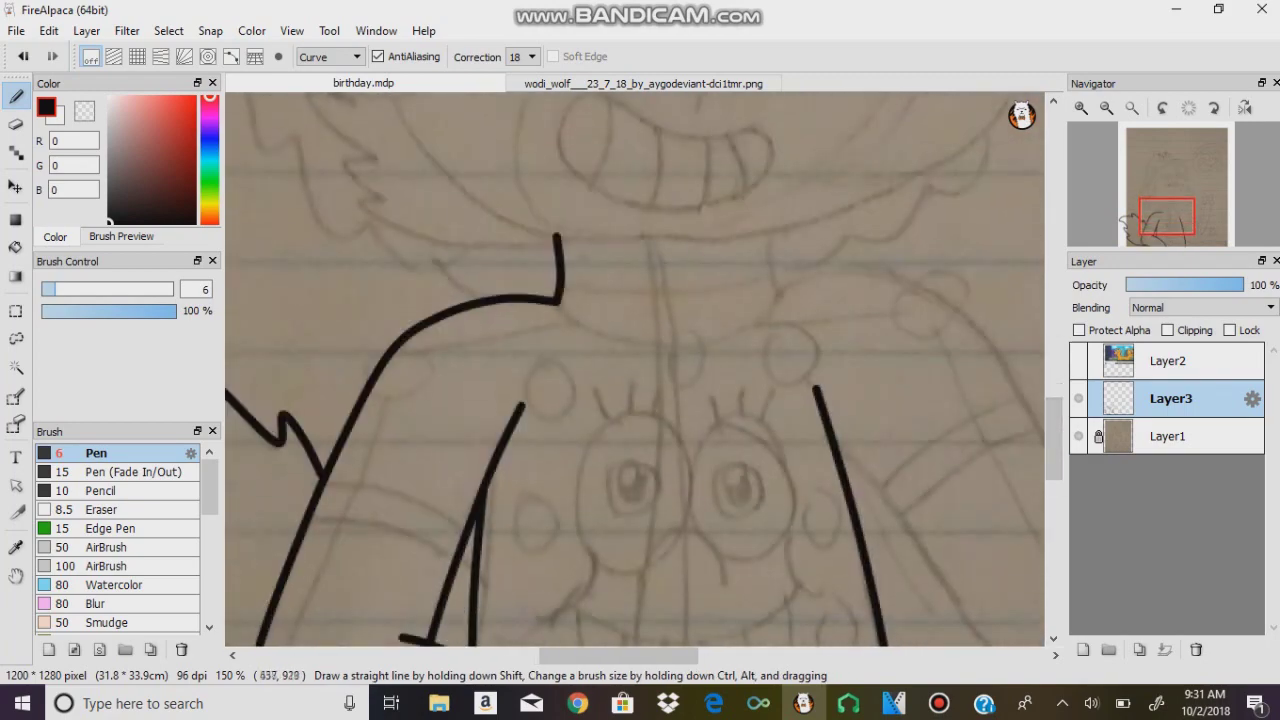
pyautogui.doubleClick(776, 281)
# Ink the two curved lines of the sleeve cuff across the bent arm
pyautogui.scroll(-3, 640, 370)
pyautogui.click(310, 325)
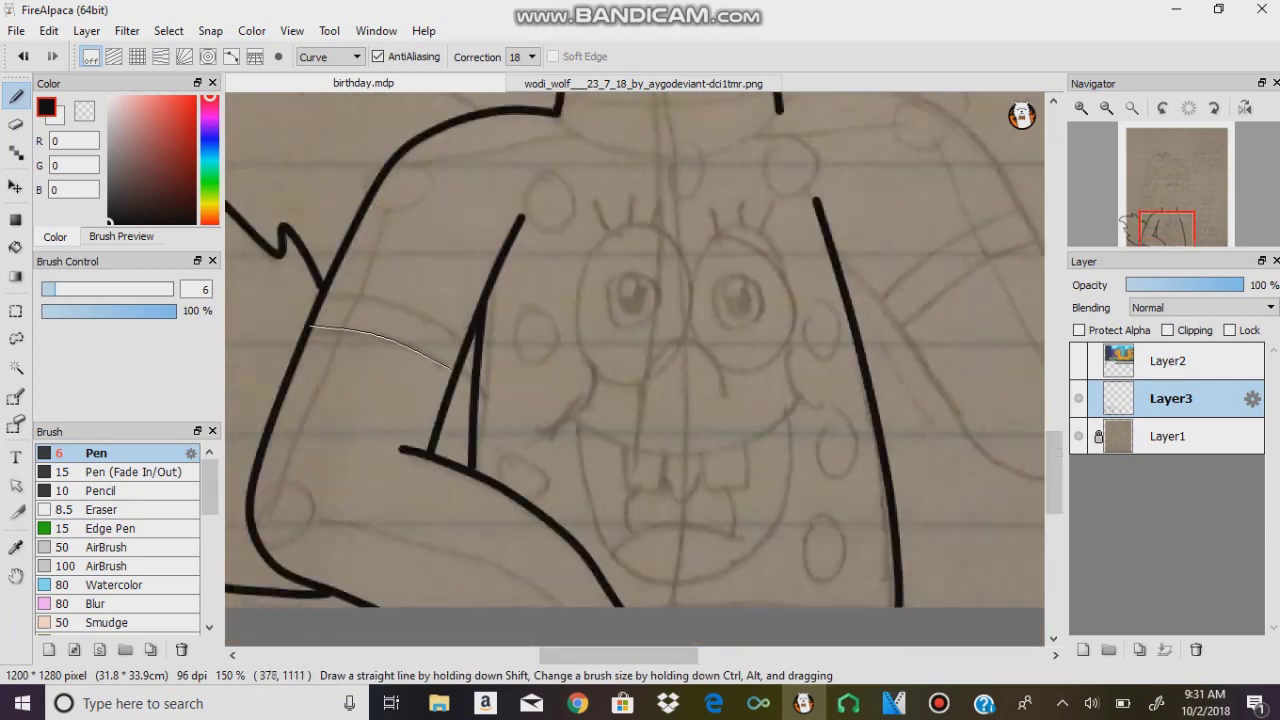
pyautogui.doubleClick(455, 371)
pyautogui.doubleClick(462, 343)
# Ink the raised arm's outline, from the underarm around the elbow to the wrist, with its inner edge and shoulder curve
pyautogui.hscroll(5, 640, 370)
pyautogui.click(493, 228)
pyautogui.click(720, 455)
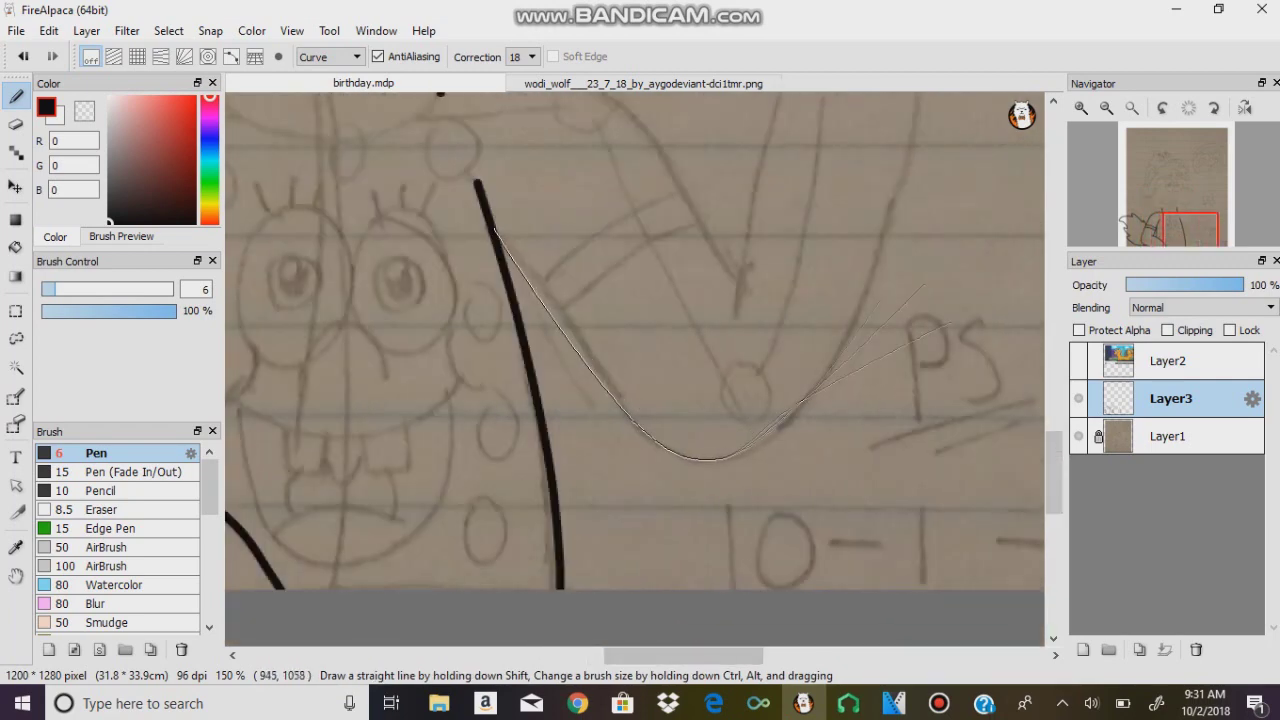
pyautogui.scroll(4, 720, 455)
pyautogui.doubleClick(922, 278)
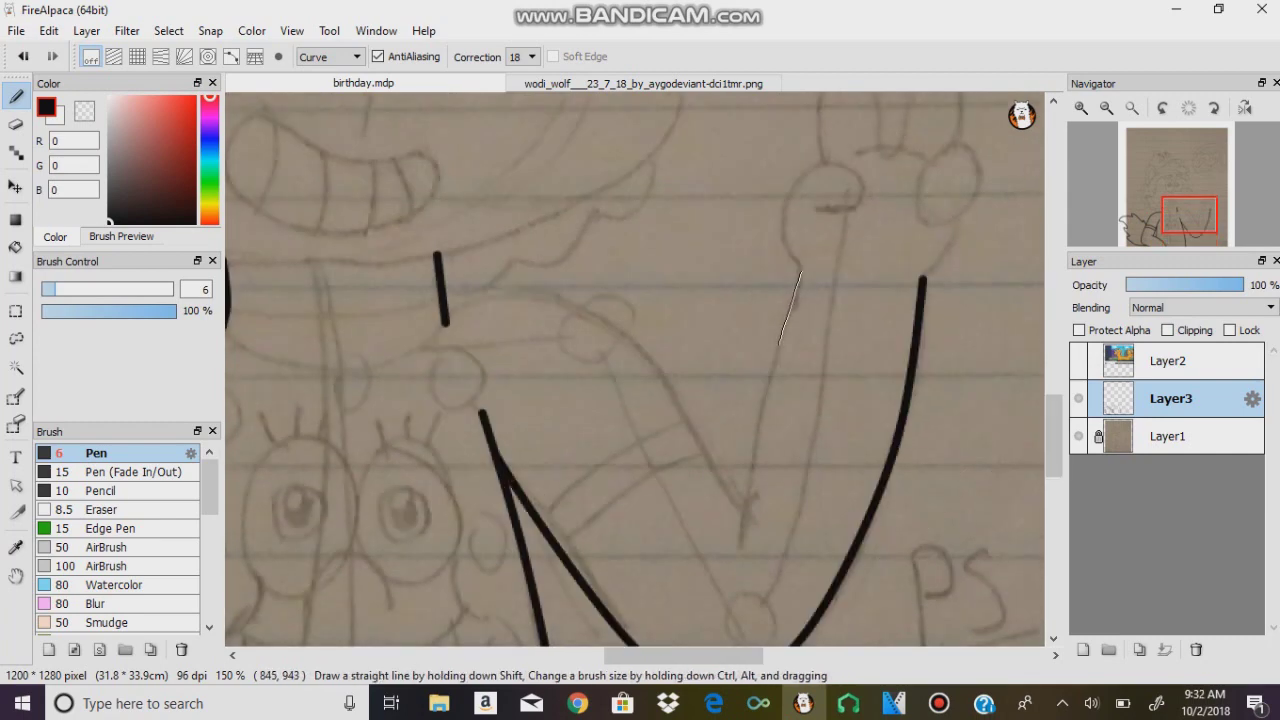
pyautogui.doubleClick(729, 545)
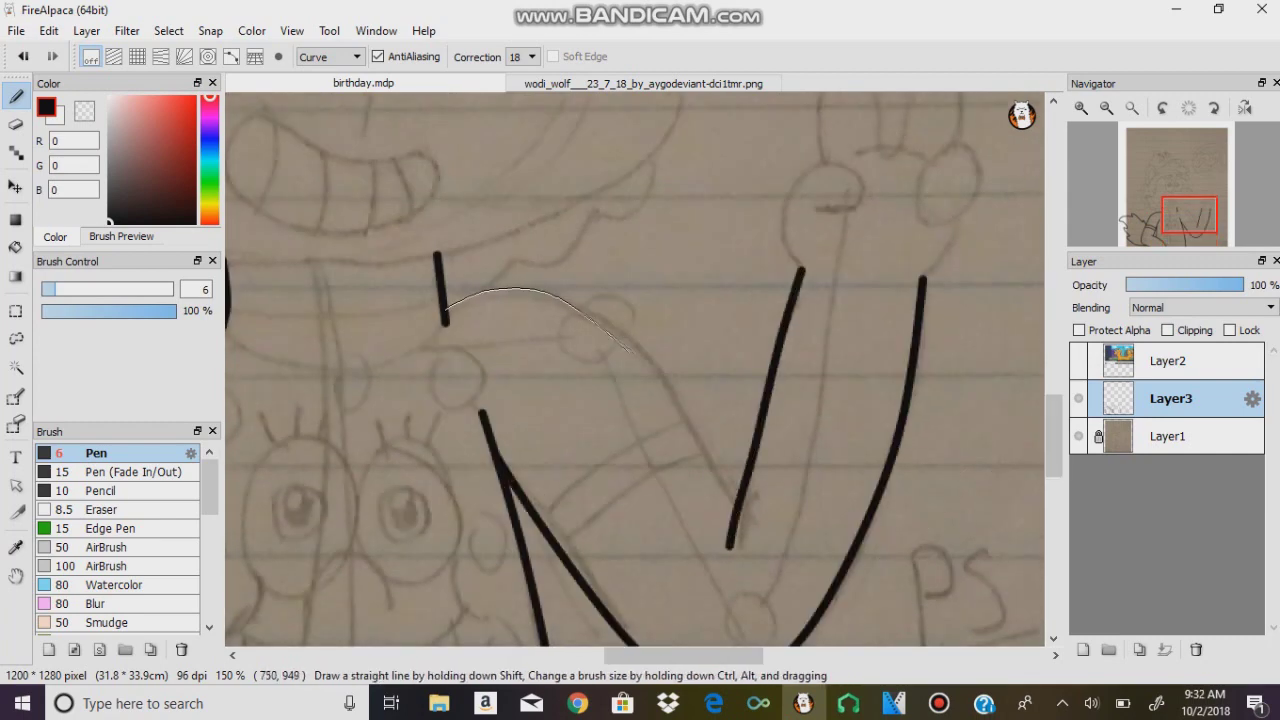
pyautogui.doubleClick(733, 505)
# Ink the two curved lines of the sleeve cuff across the raised arm
pyautogui.scroll(-3, 733, 505)
pyautogui.click(540, 377)
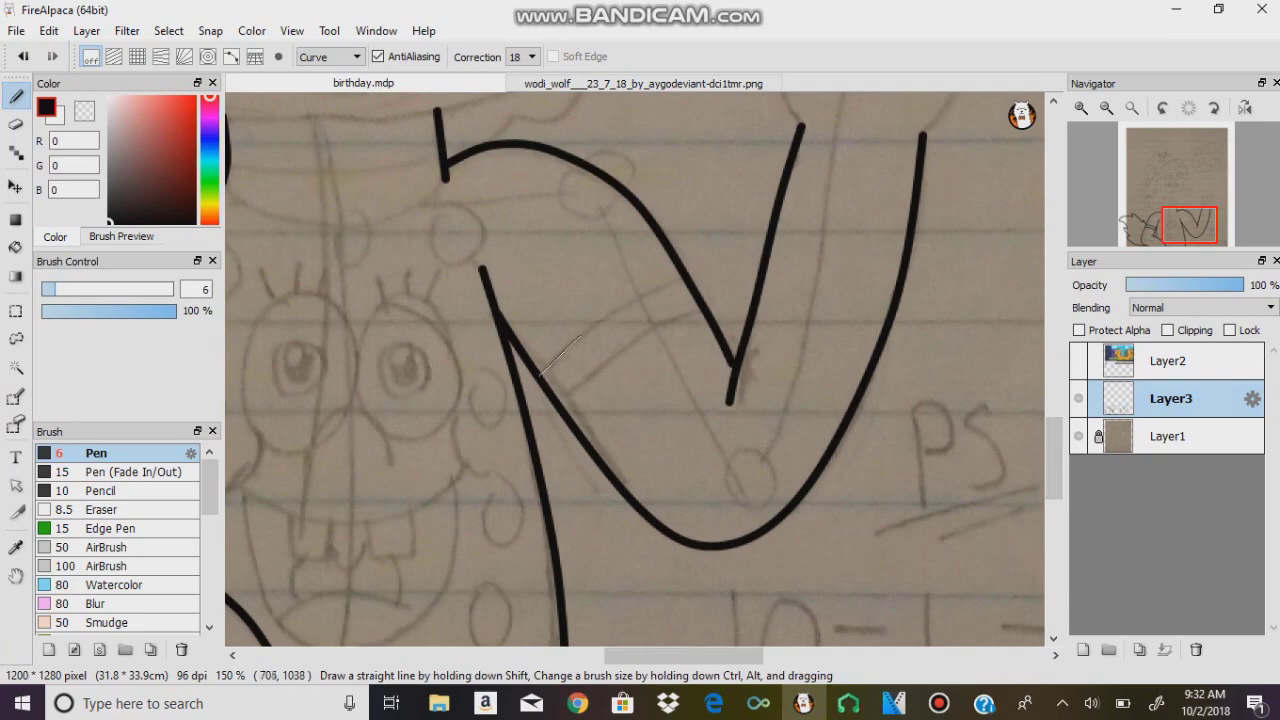
pyautogui.doubleClick(682, 272)
pyautogui.click(700, 307)
pyautogui.doubleClick(560, 403)
# Ink the raised hand's curled thumb, the two fingers in a peace sign and the folded finger
pyautogui.scroll(7, 635, 370)
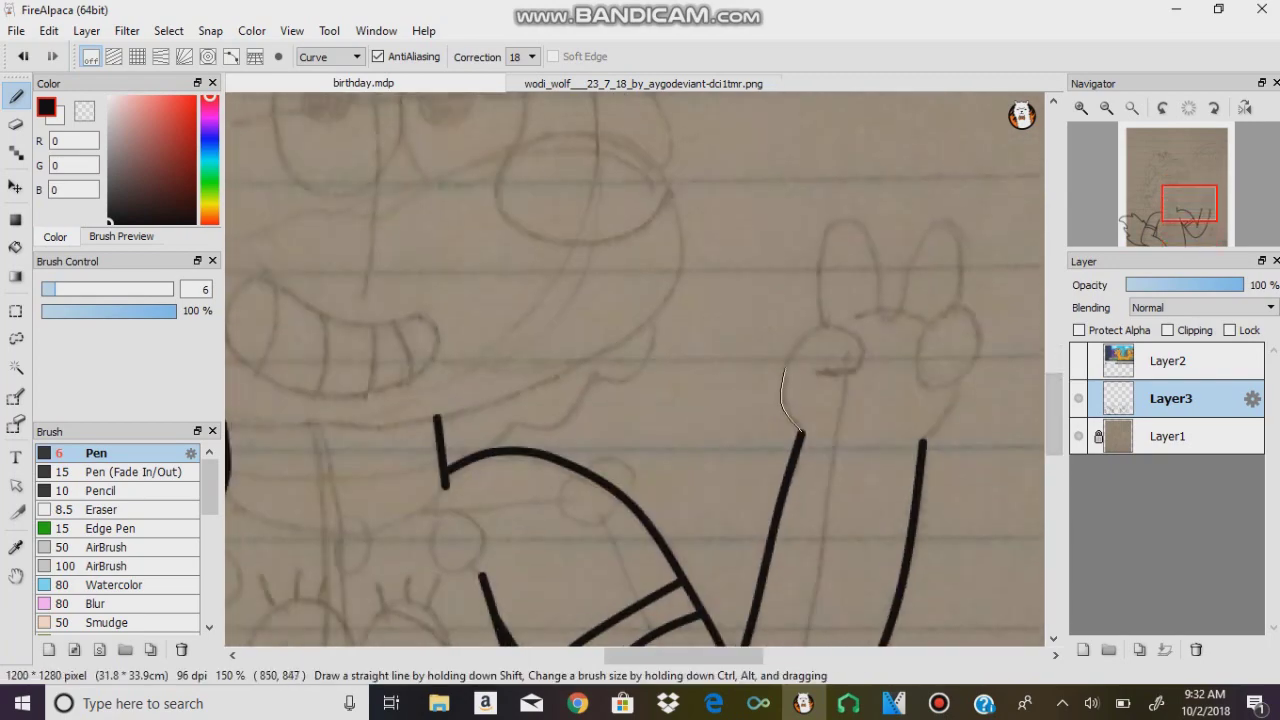
pyautogui.click(862, 332)
pyautogui.doubleClick(820, 370)
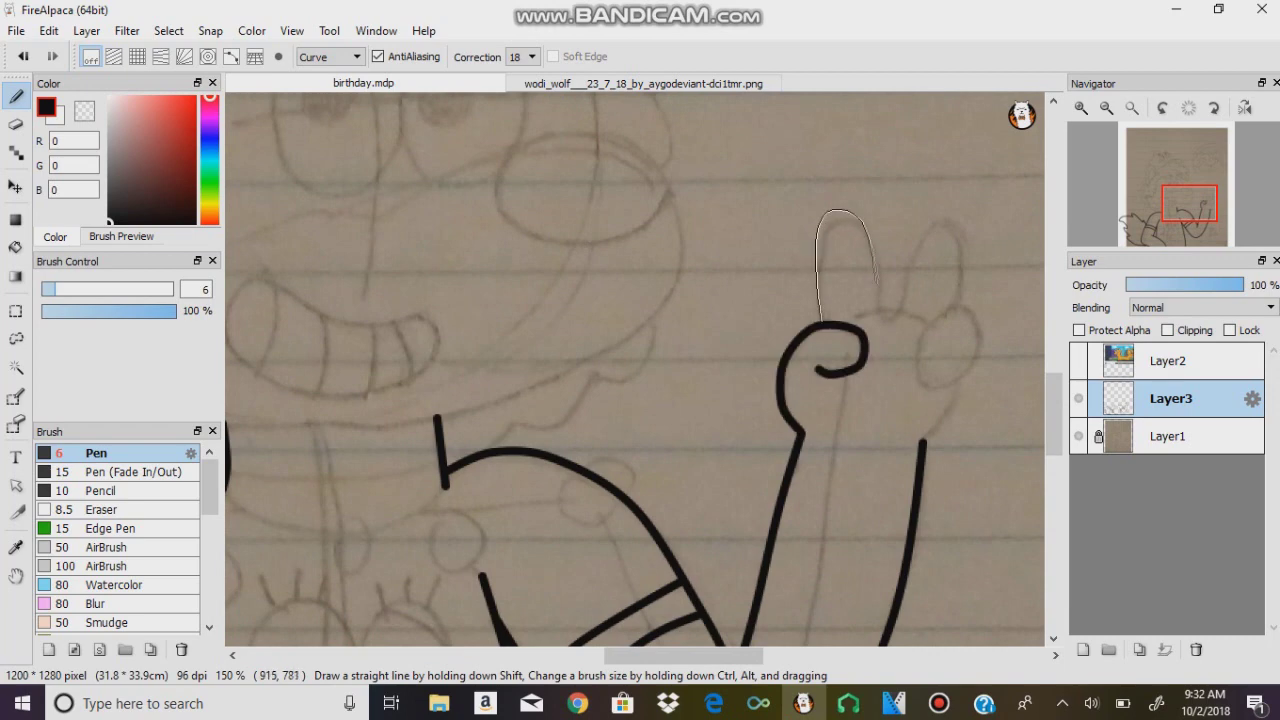
pyautogui.doubleClick(905, 285)
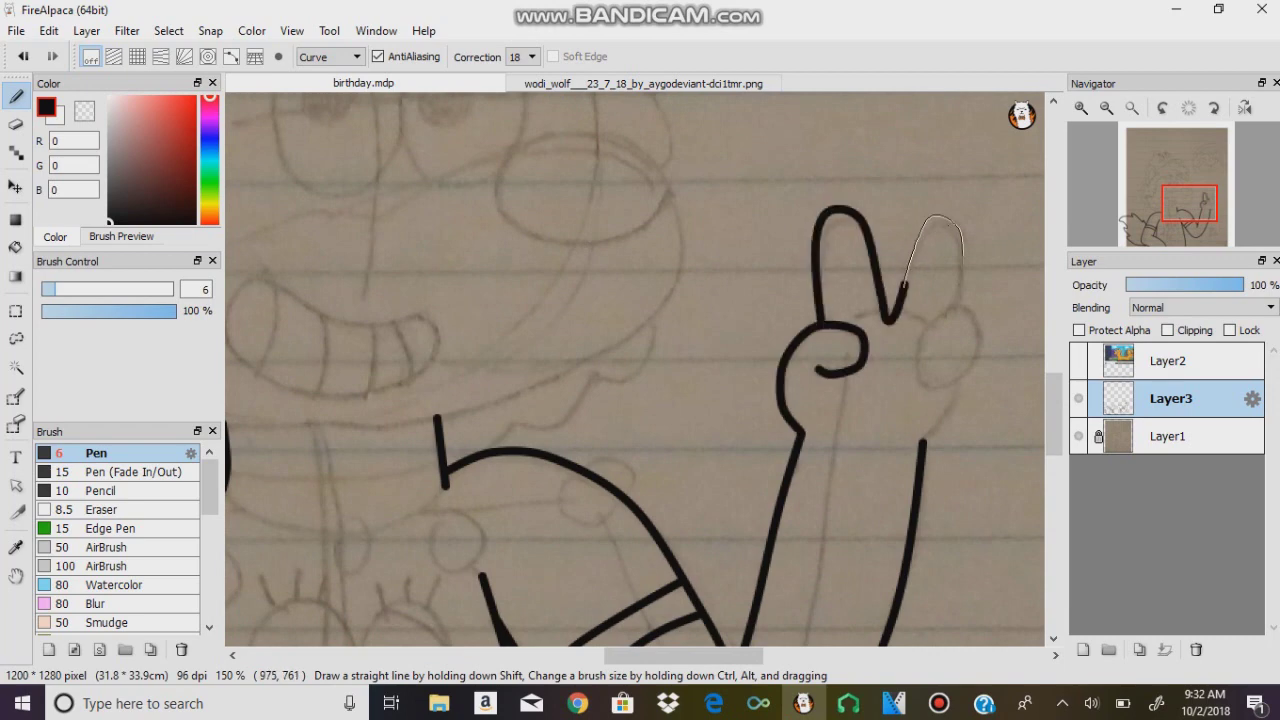
pyautogui.doubleClick(960, 302)
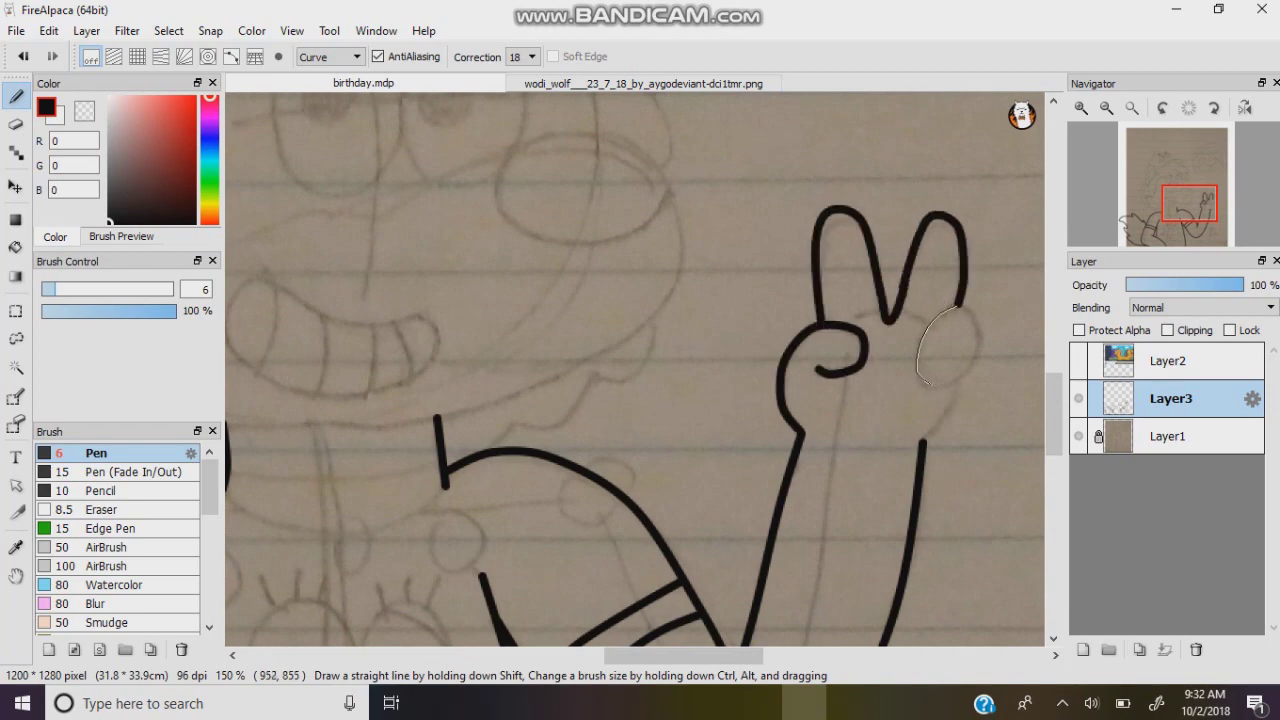
pyautogui.doubleClick(962, 308)
# Ink the knuckle line below the two raised fingers and the palm edge joining the wrist
pyautogui.click(16, 30)
pyautogui.click(50, 171)
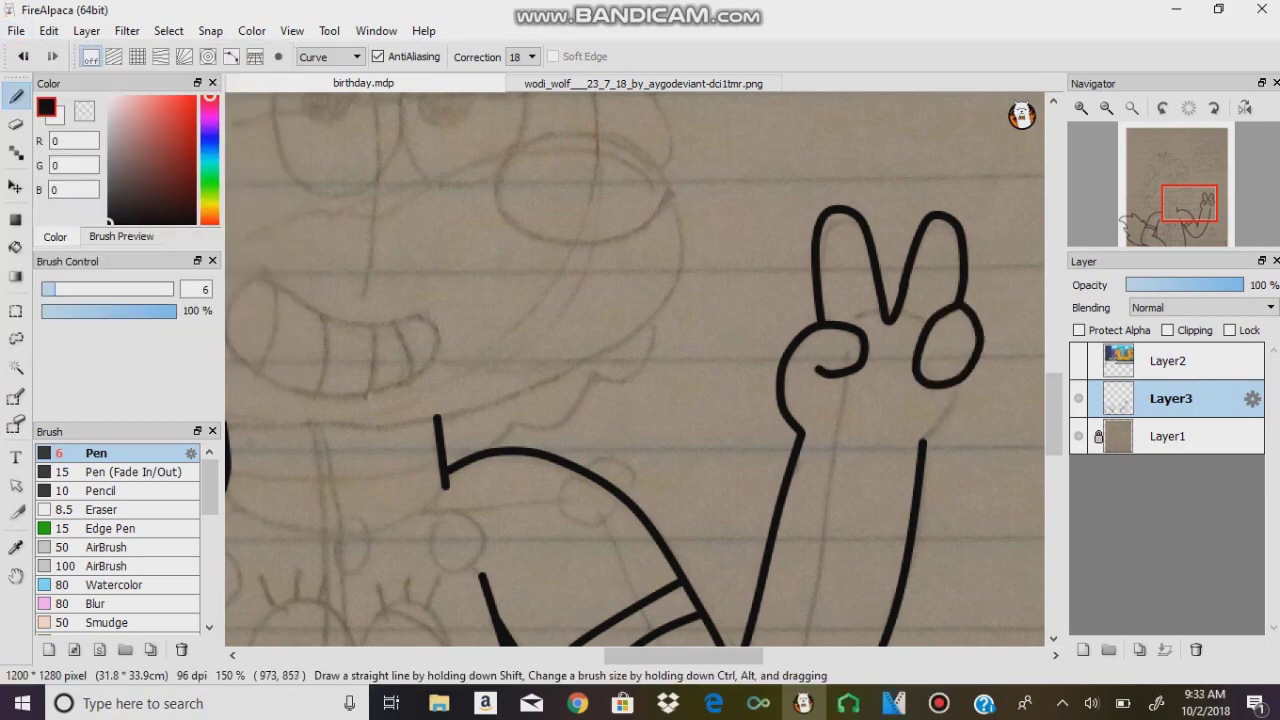
pyautogui.press('Return')
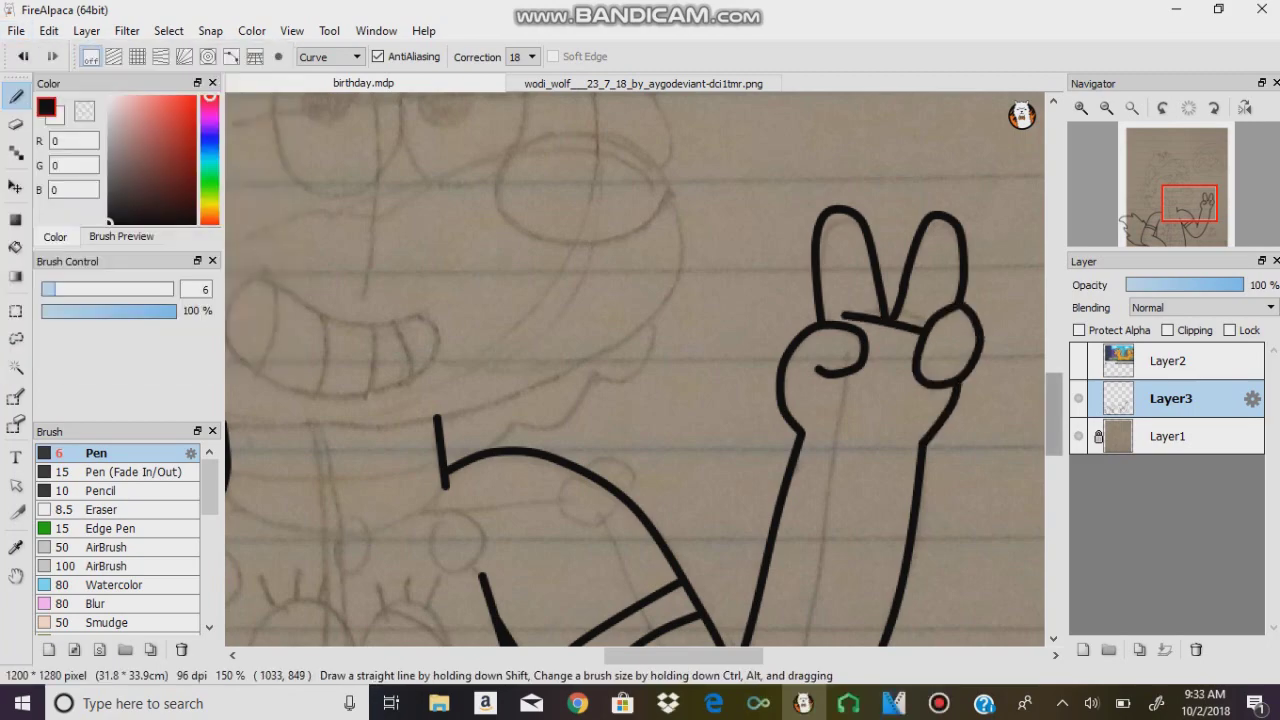
# Ink the upper and lower curves of the shirt collar between the two neck lines
pyautogui.scroll(-5, 760, 330)
pyautogui.scroll(4, 635, 370)
pyautogui.hscroll(-5, 635, 370)
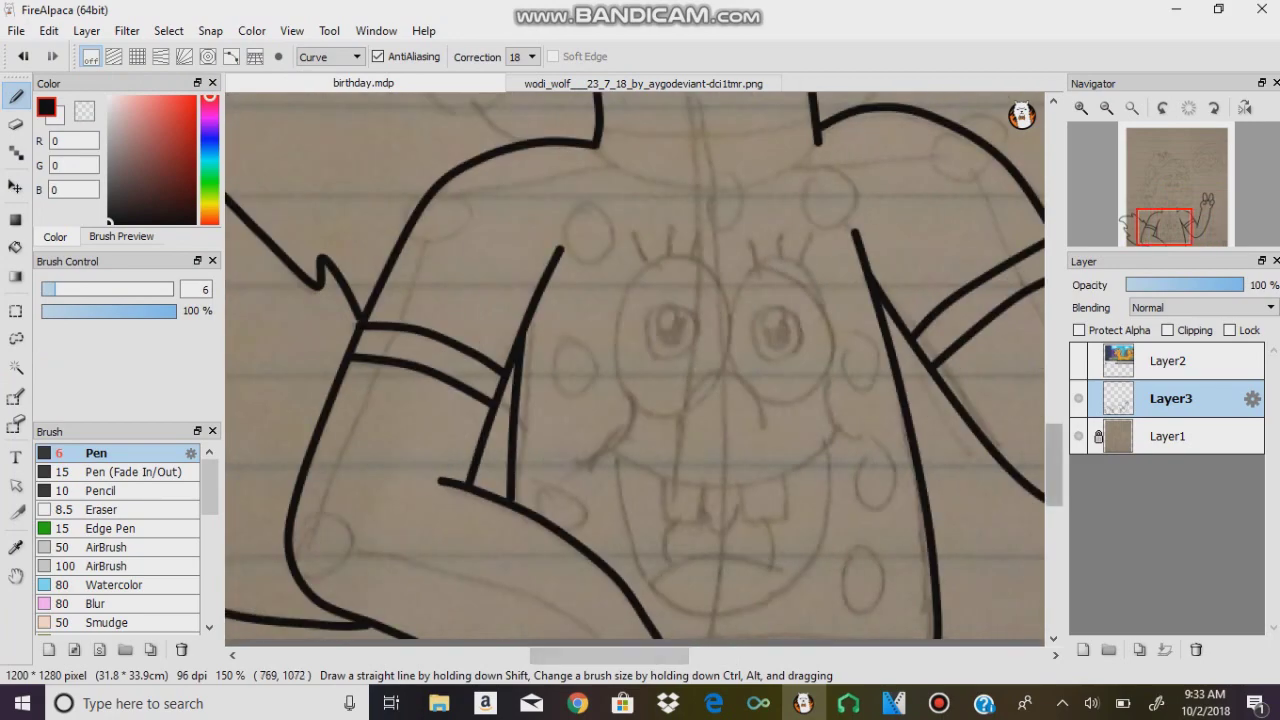
pyautogui.click(822, 372)
pyautogui.press('Return')
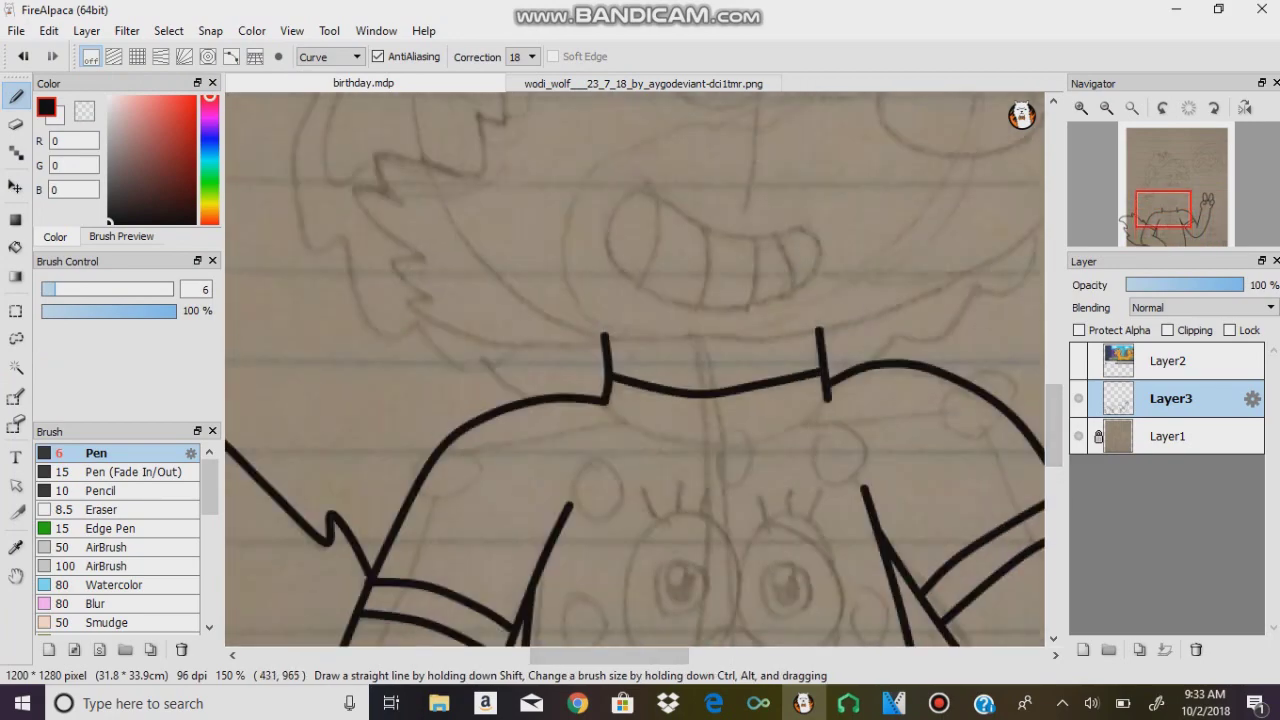
pyautogui.click(825, 400)
pyautogui.press('Return')
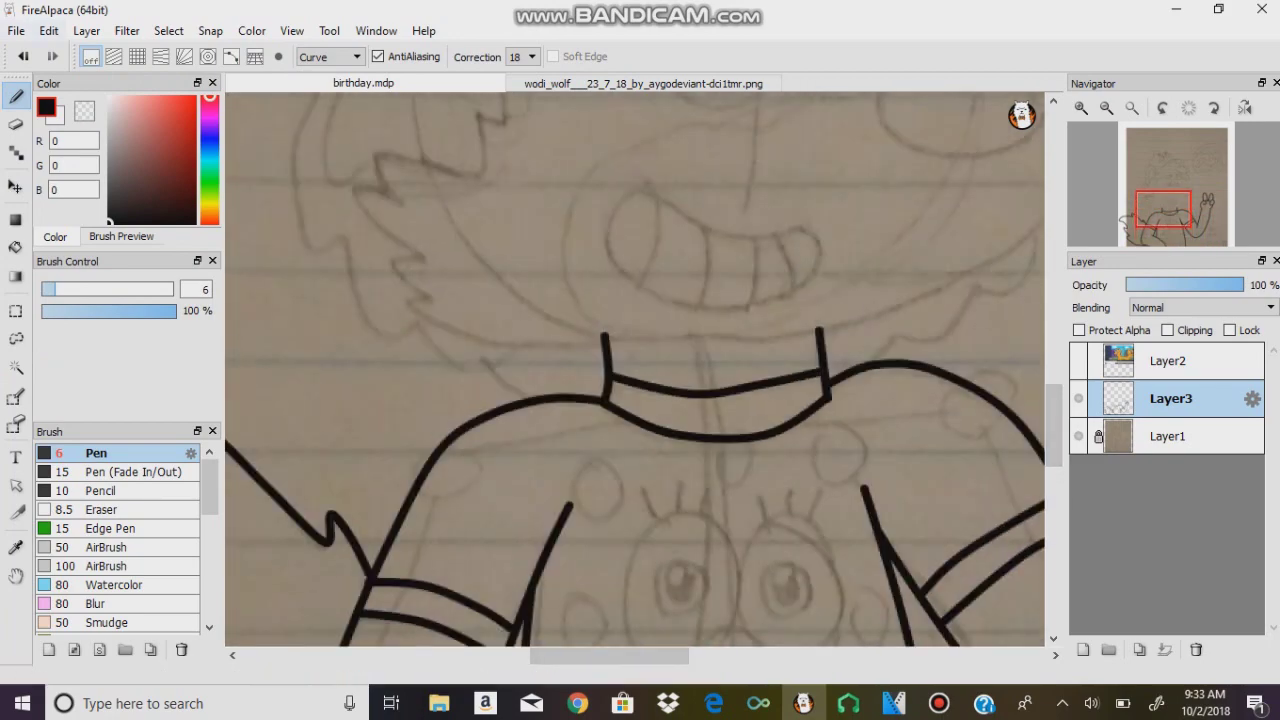
# Ink the face's inner fur line from the brow down the cheek, including its first two zigzags
pyautogui.moveTo(1054, 412); pyautogui.dragTo(1054, 485)
pyautogui.scroll(5, 635, 370)
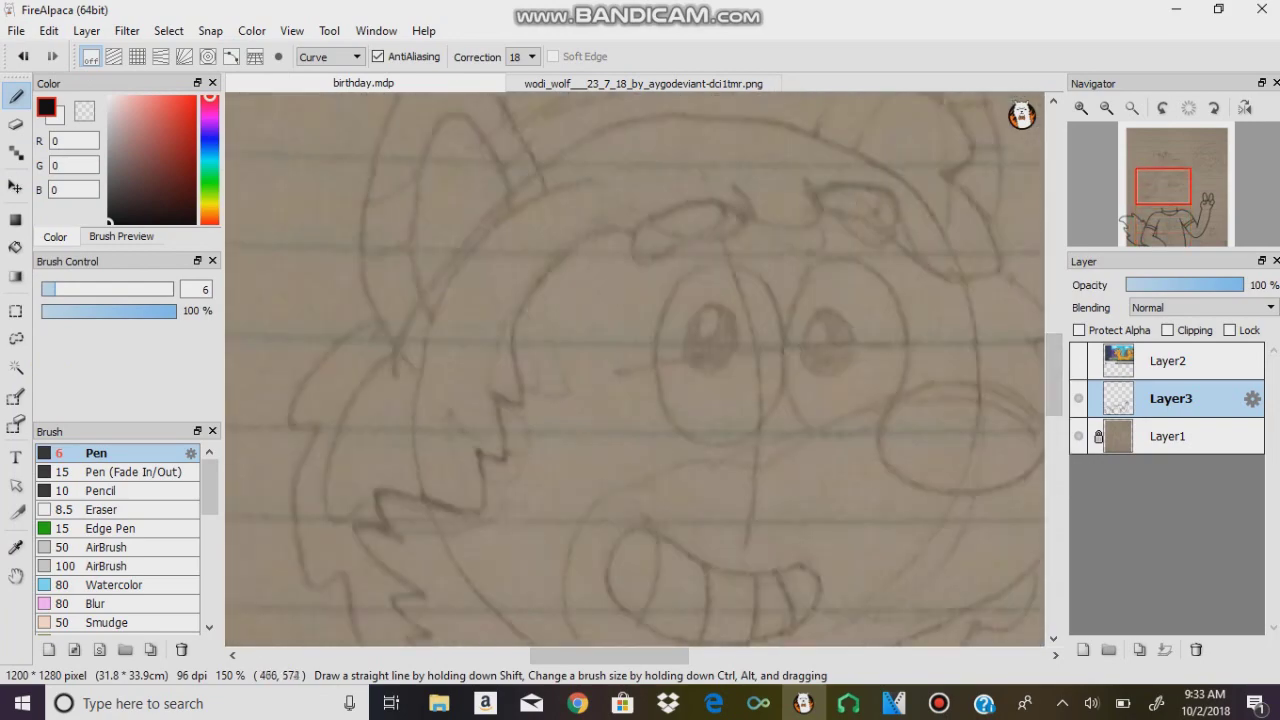
pyautogui.click(493, 396)
pyautogui.press('Return')
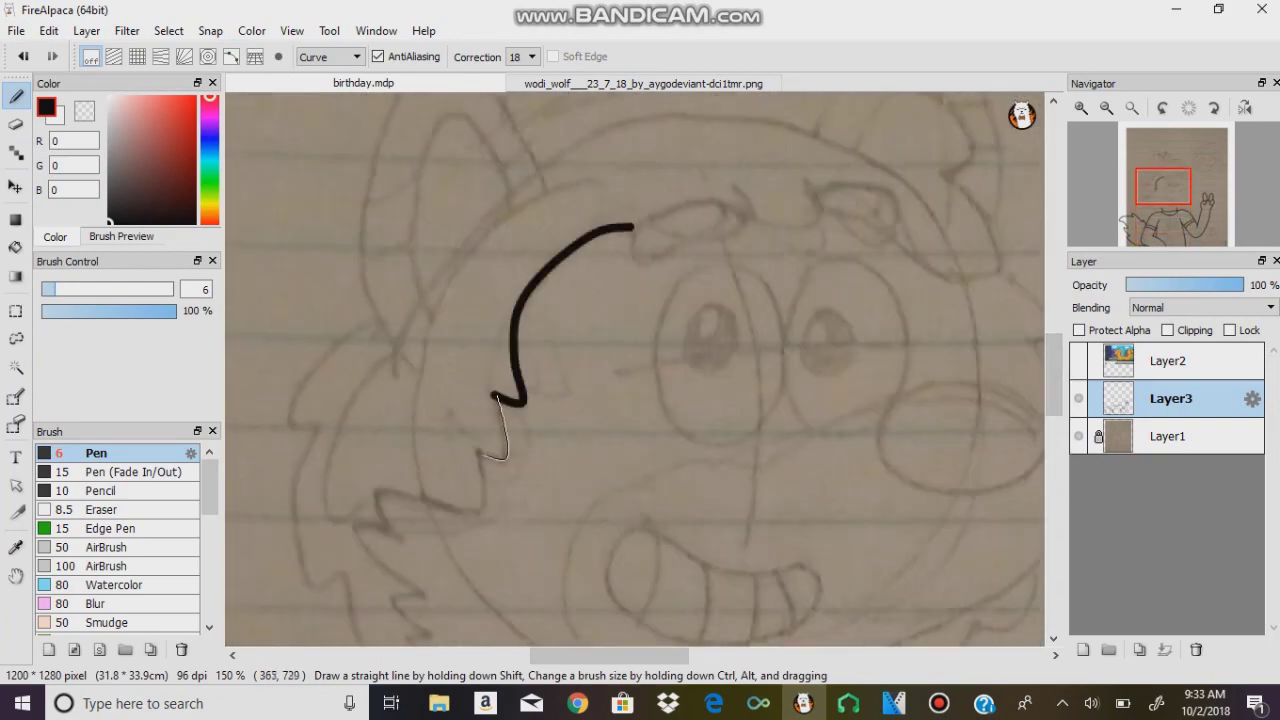
pyautogui.click(478, 455)
pyautogui.press('Return')
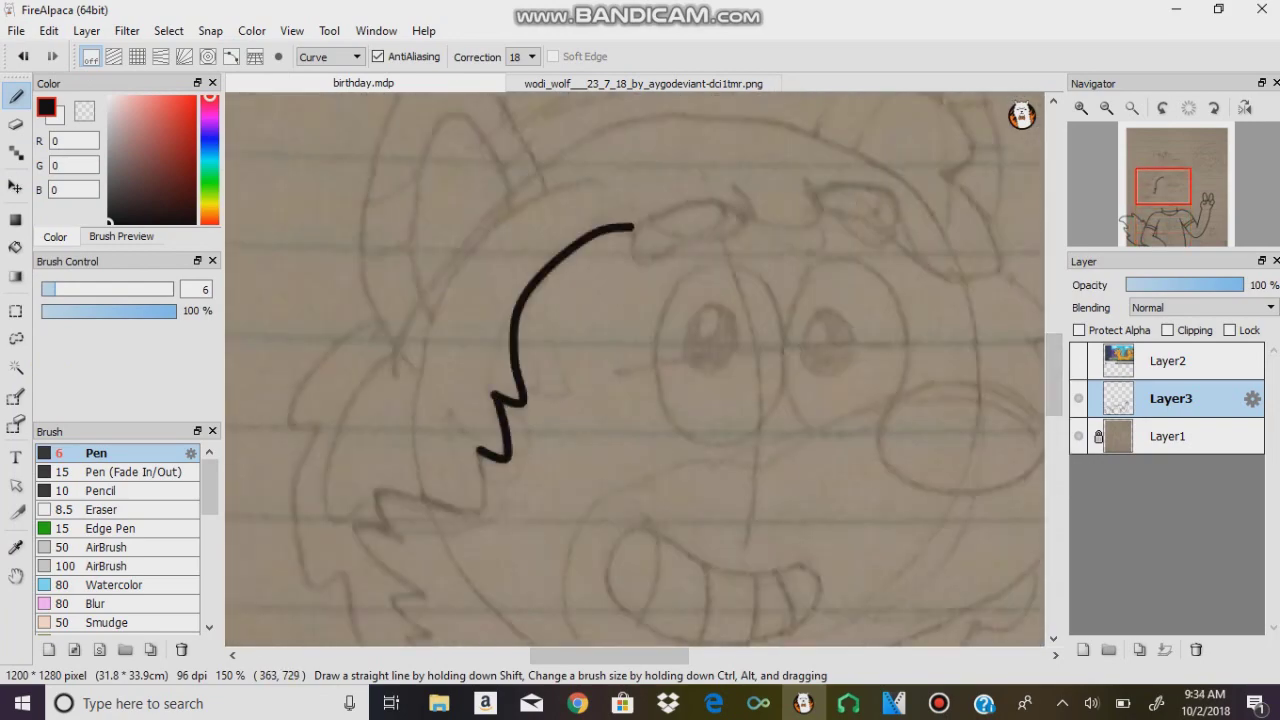
# Continue the jagged cheek fur downward and ink the jaw line to the top of the neck
pyautogui.click(400, 531)
pyautogui.press('Return')
pyautogui.click(418, 586)
pyautogui.press('Return')
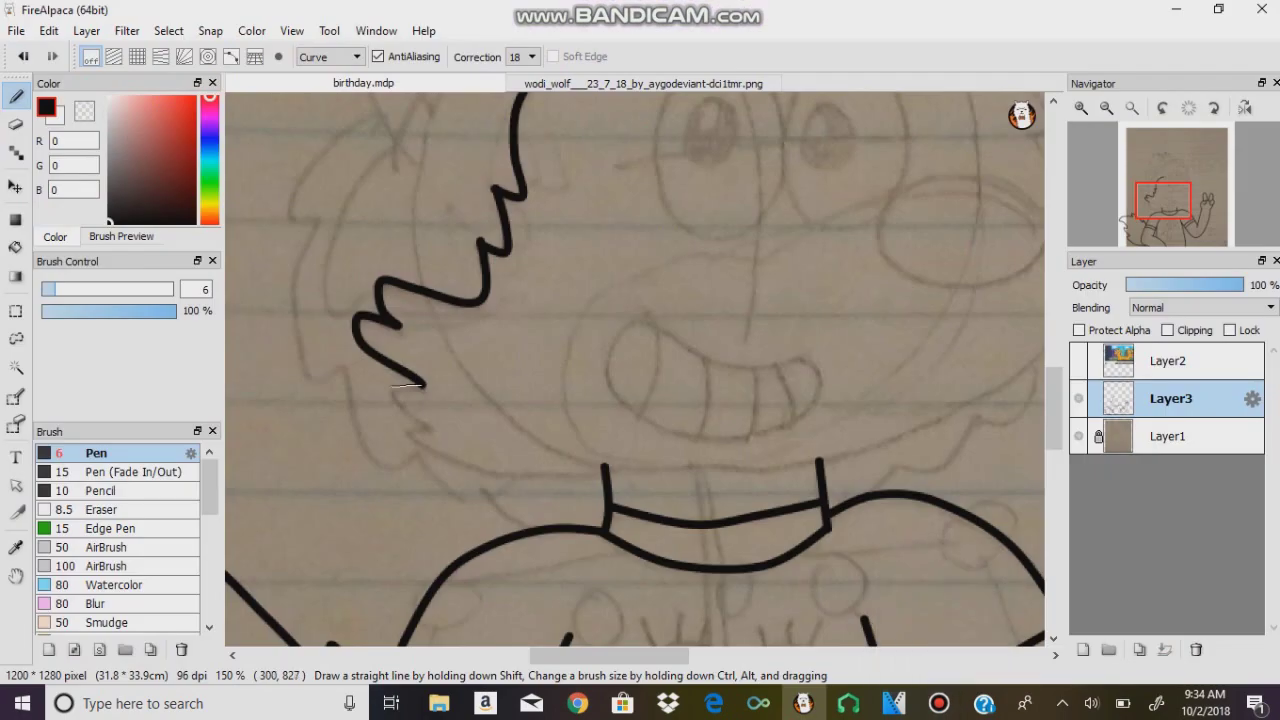
pyautogui.press('Return')
pyautogui.click(640, 466)
pyautogui.press('Return')
# Ink the near ear's outline and the curved head line running along its base
pyautogui.scroll(5, 600, 420)
pyautogui.click(546, 347)
pyautogui.click(365, 330)
pyautogui.click(395, 500)
pyautogui.press('Return')
pyautogui.click(546, 347)
pyautogui.click(596, 332)
pyautogui.press('Return')
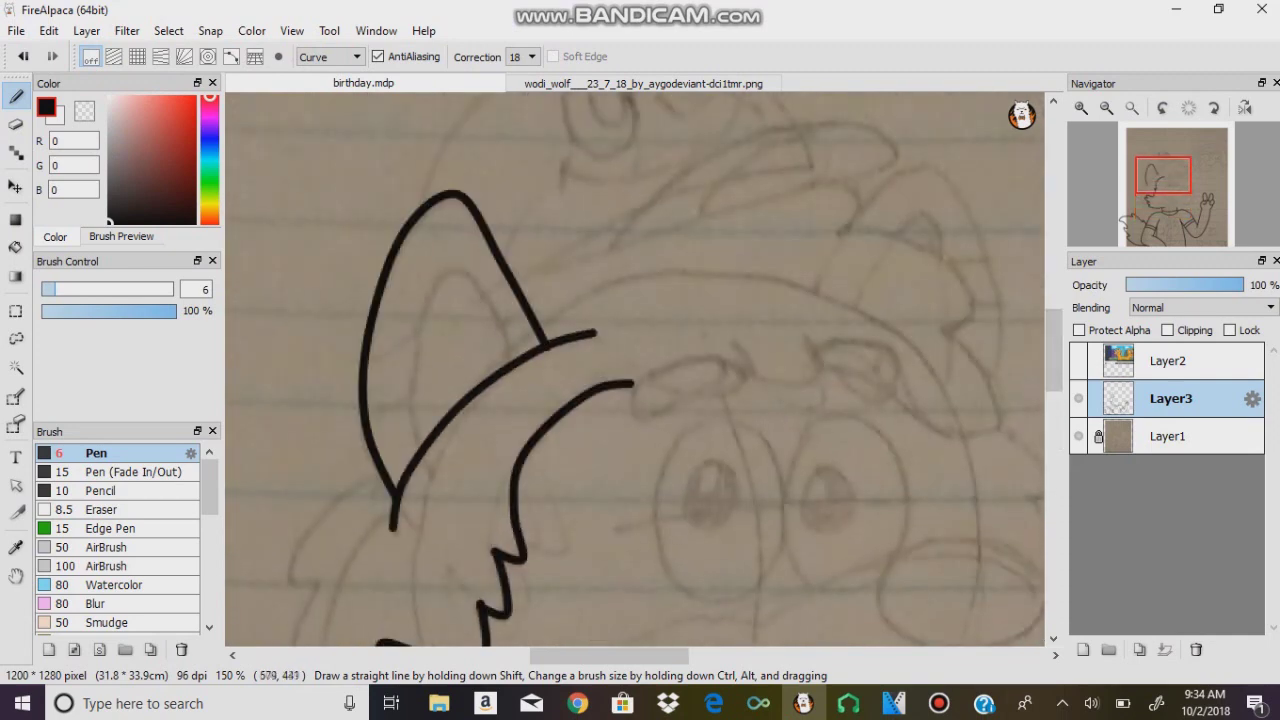
# Ink the cap brim's long lower edge and its curved upper edge
pyautogui.click(905, 168)
pyautogui.press('Return')
pyautogui.click(905, 168)
pyautogui.click(800, 122)
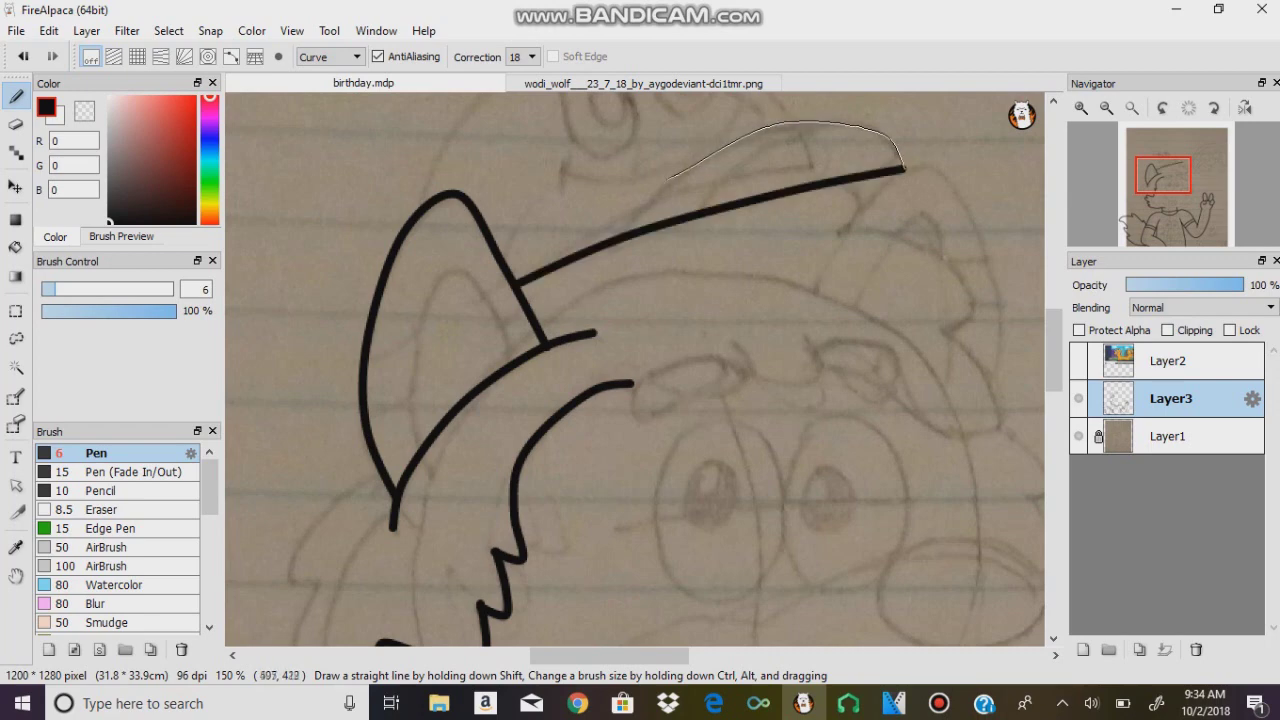
pyautogui.click(588, 245)
pyautogui.press('Return')
# Ink the cap's dome, the round bump on top of it and the inner curve of the brim
pyautogui.scroll(3, 588, 245)
pyautogui.click(905, 437)
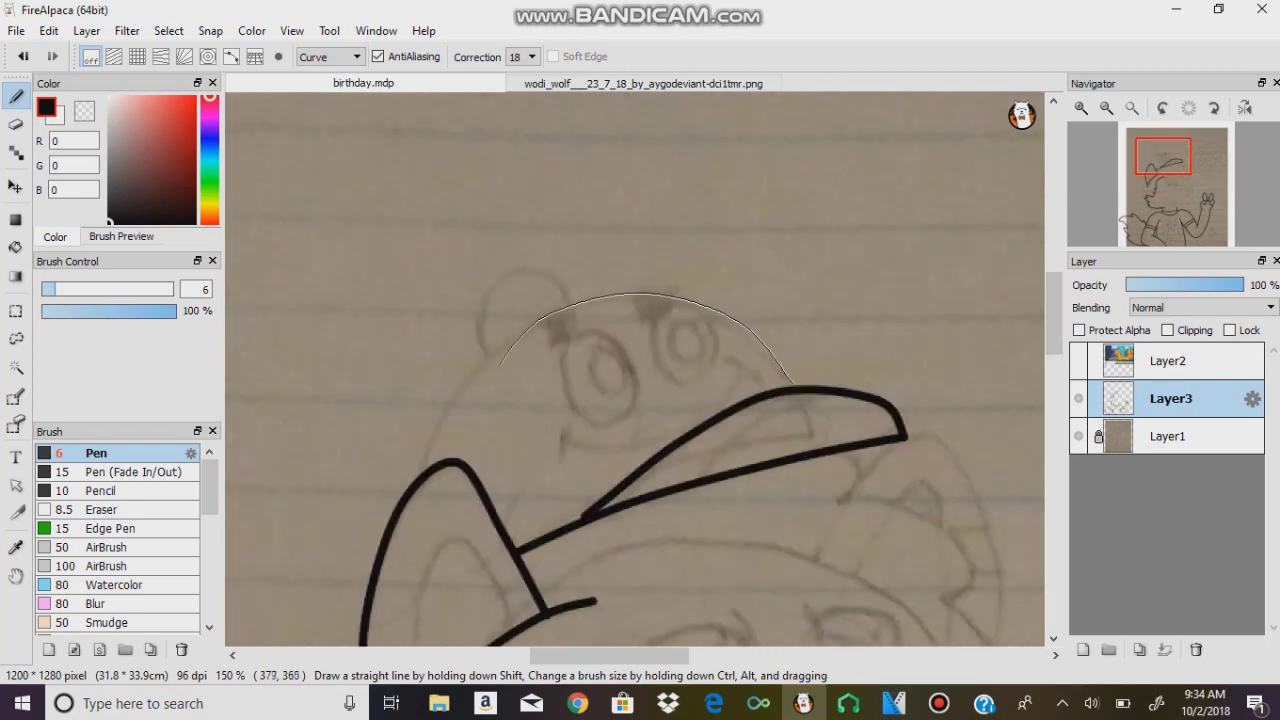
pyautogui.press('Return')
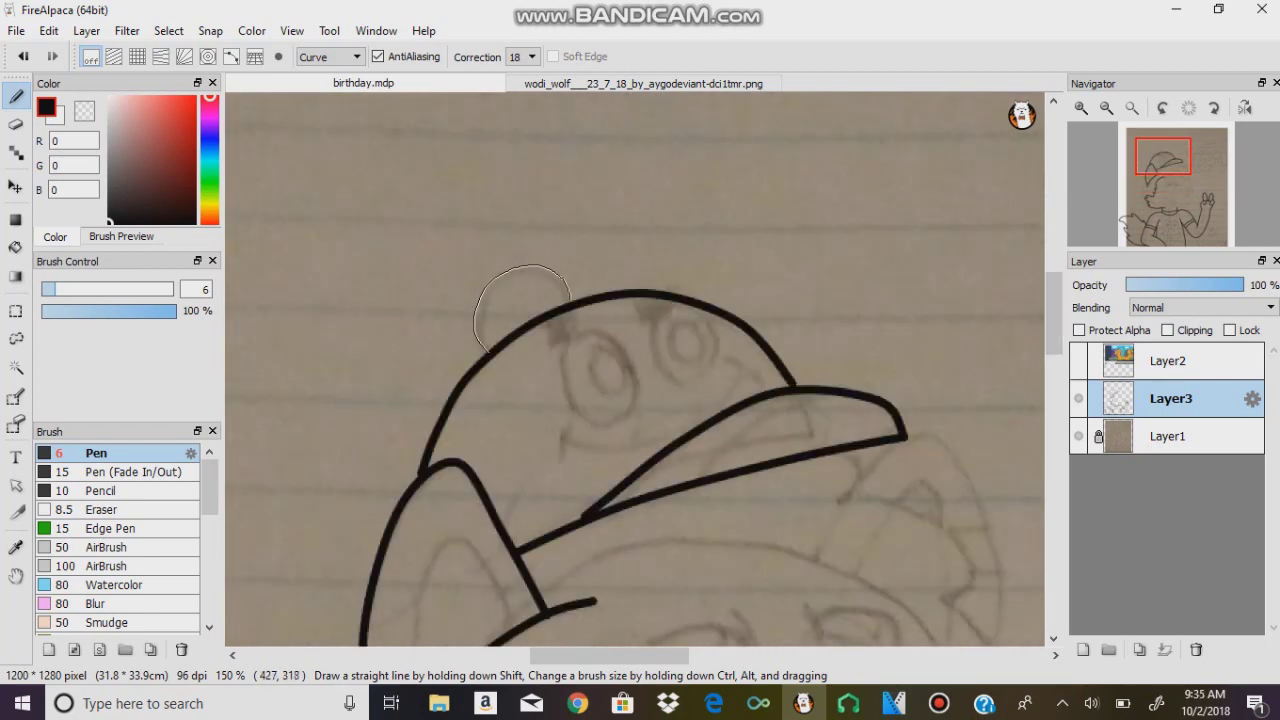
pyautogui.press('Return')
# Ink the outer fur outline at the back of the head, from below the ear down toward the shoulder
pyautogui.scroll(-8, 635, 370)
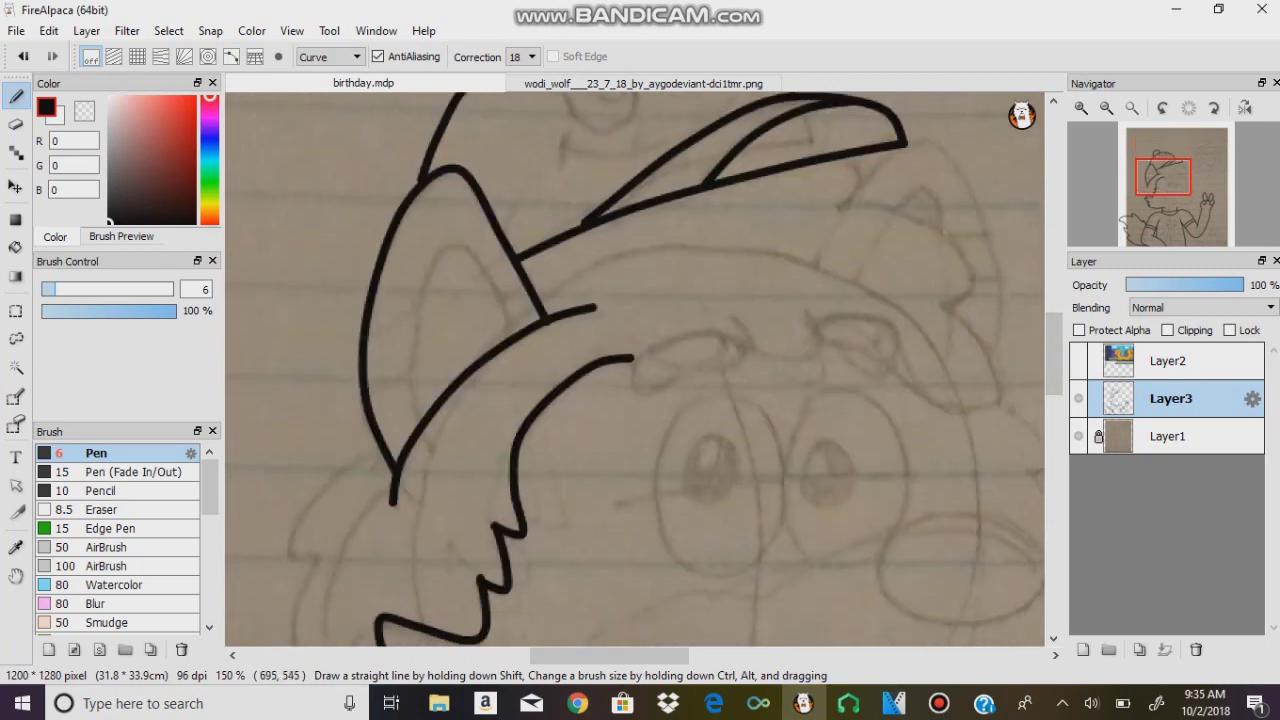
pyautogui.press('Return')
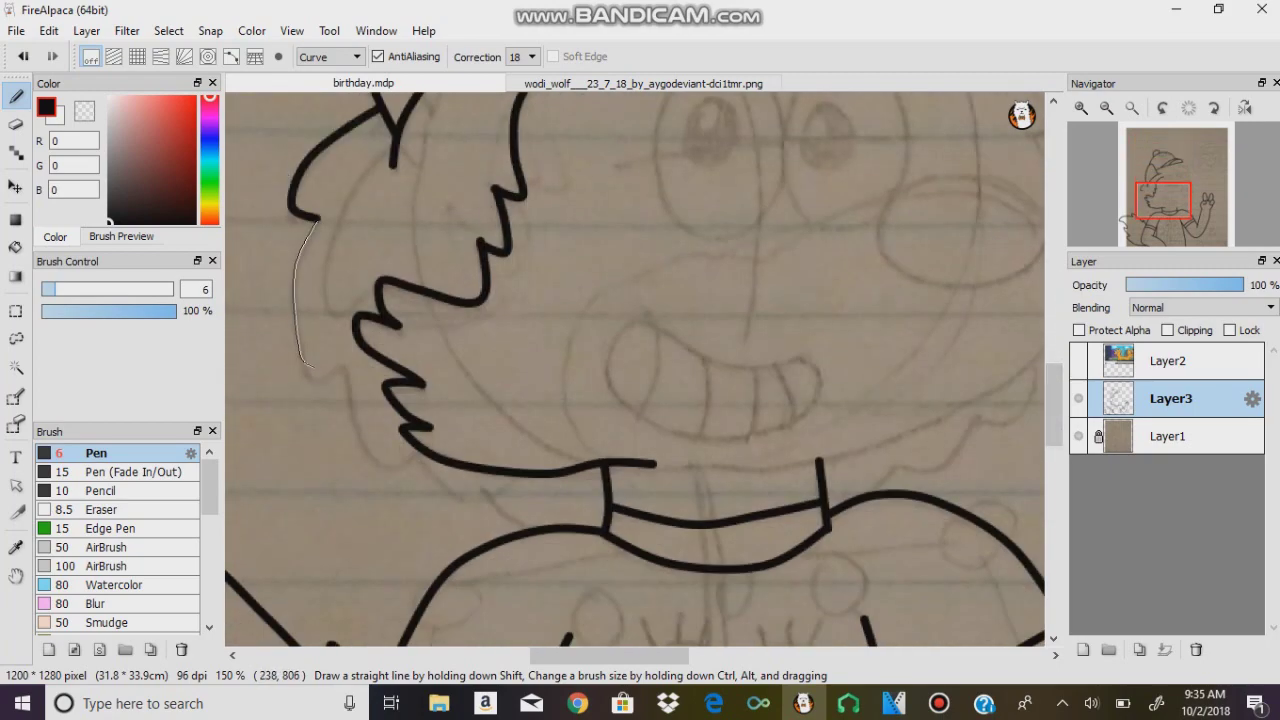
pyautogui.press('Return')
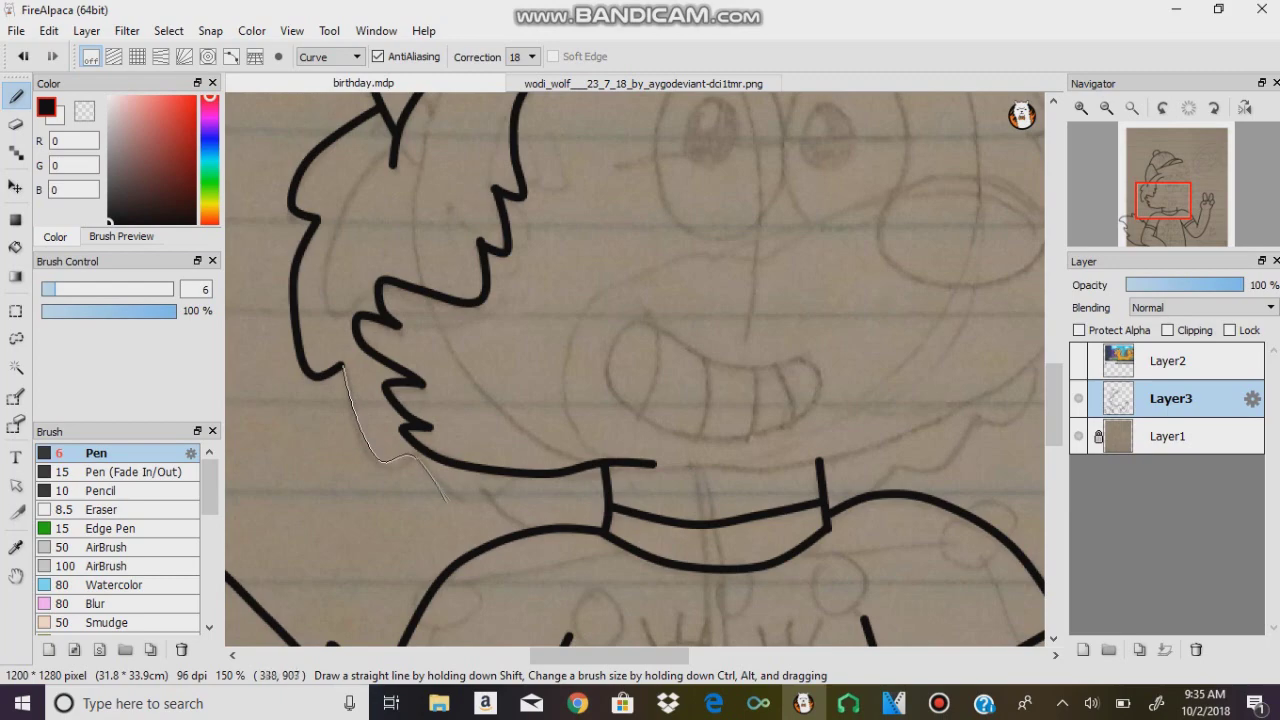
pyautogui.press('Escape')
pyautogui.press('Return')
# Ink the oval outlines of both eyes on the face
pyautogui.hscroll(5, 635, 370)
pyautogui.scroll(3, 635, 370)
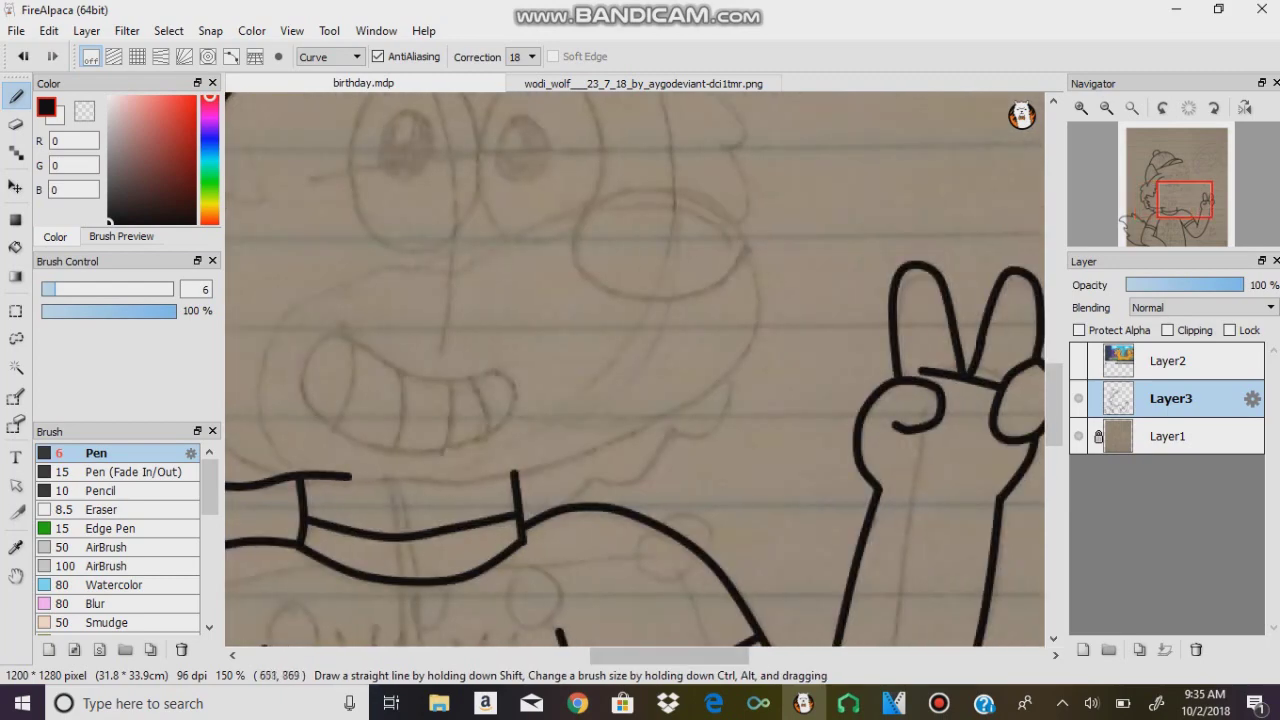
pyautogui.click(477, 340)
pyautogui.click(440, 242)
pyautogui.click(380, 234)
pyautogui.click(347, 314)
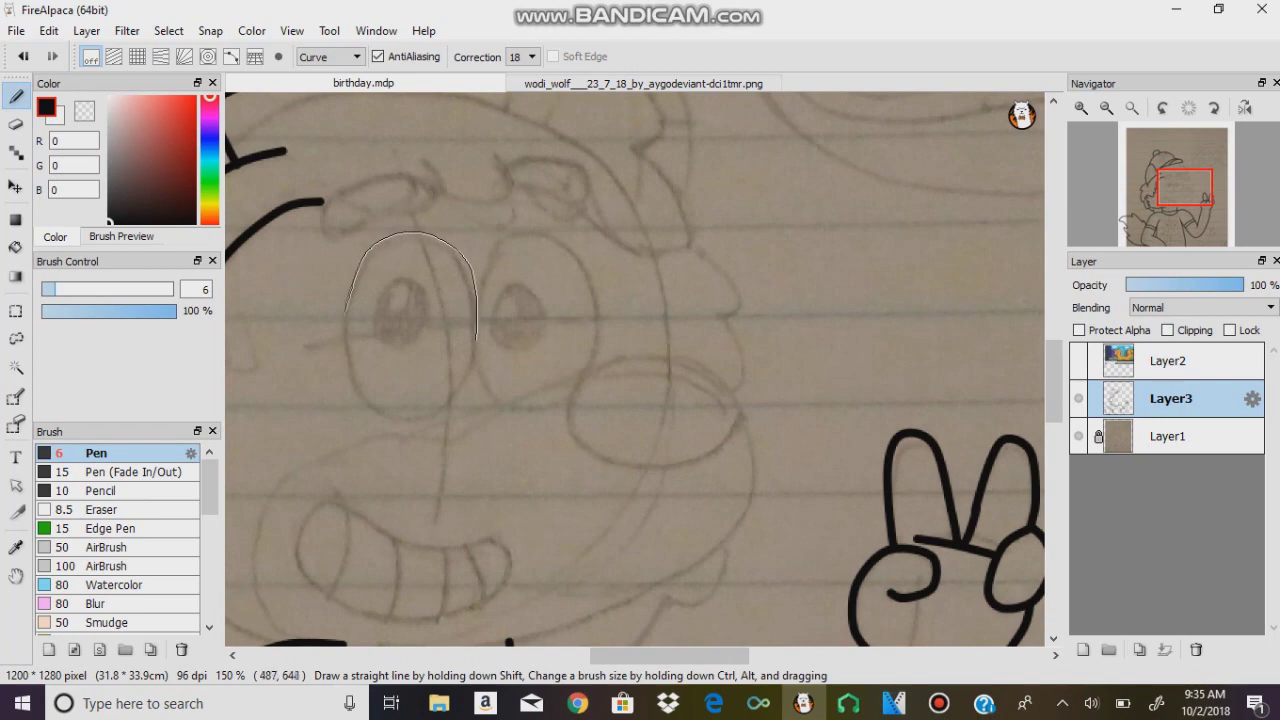
pyautogui.press('Return')
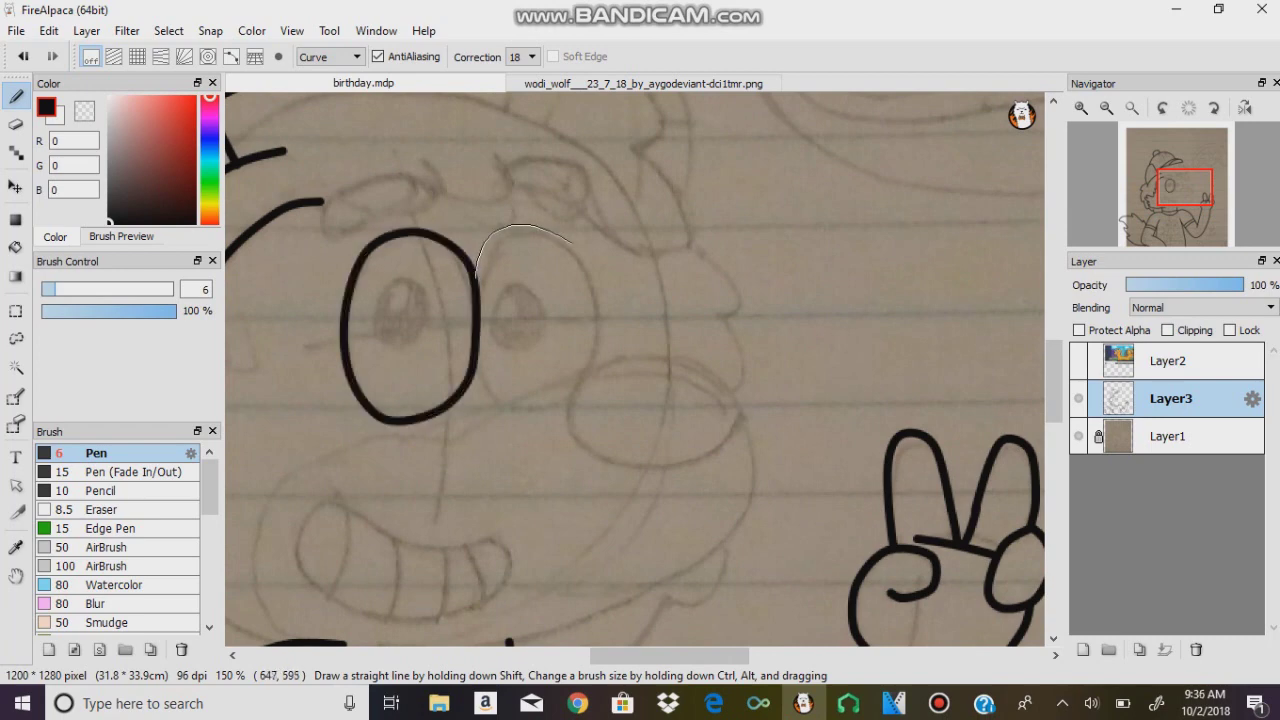
pyautogui.press('Return')
# Ink the muzzle's upper line from beneath the eyes toward the top of the nose
pyautogui.click(447, 421)
pyautogui.click(595, 365)
pyautogui.click(655, 352)
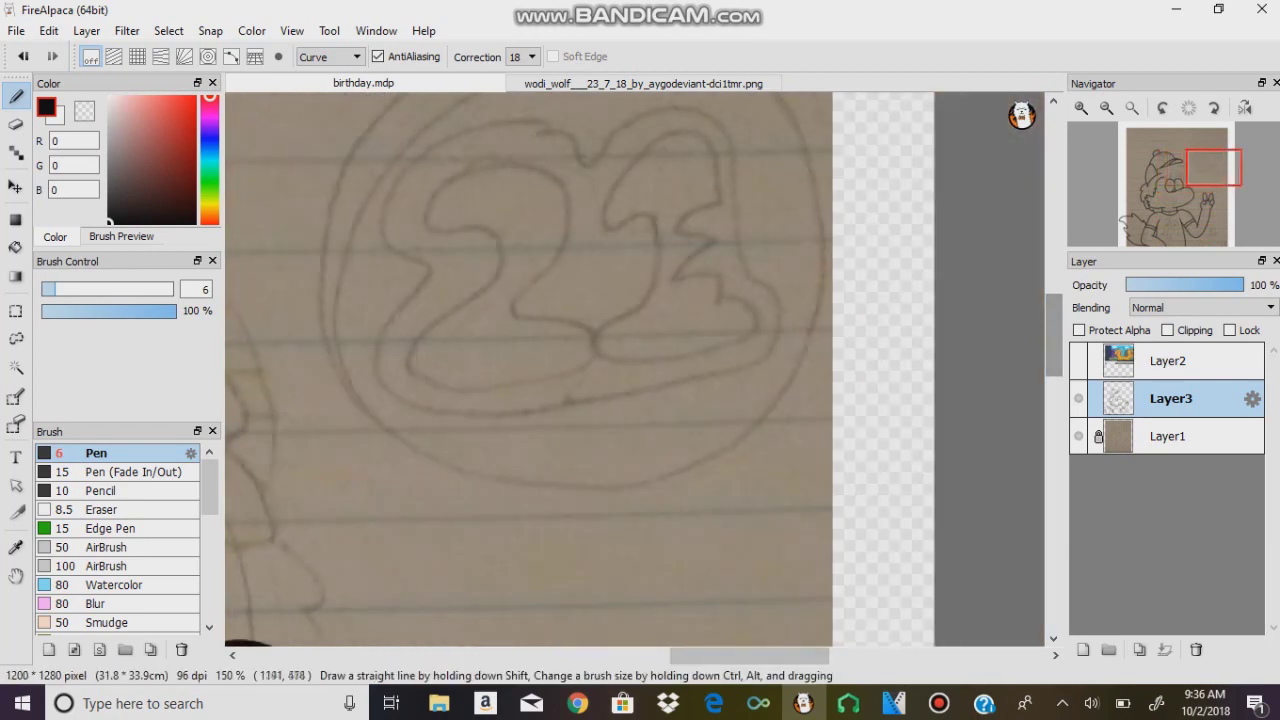
# Ink the badge's large outer circle around the sketched numerals with an ellipse
pyautogui.click(330, 56)
pyautogui.click(330, 111)
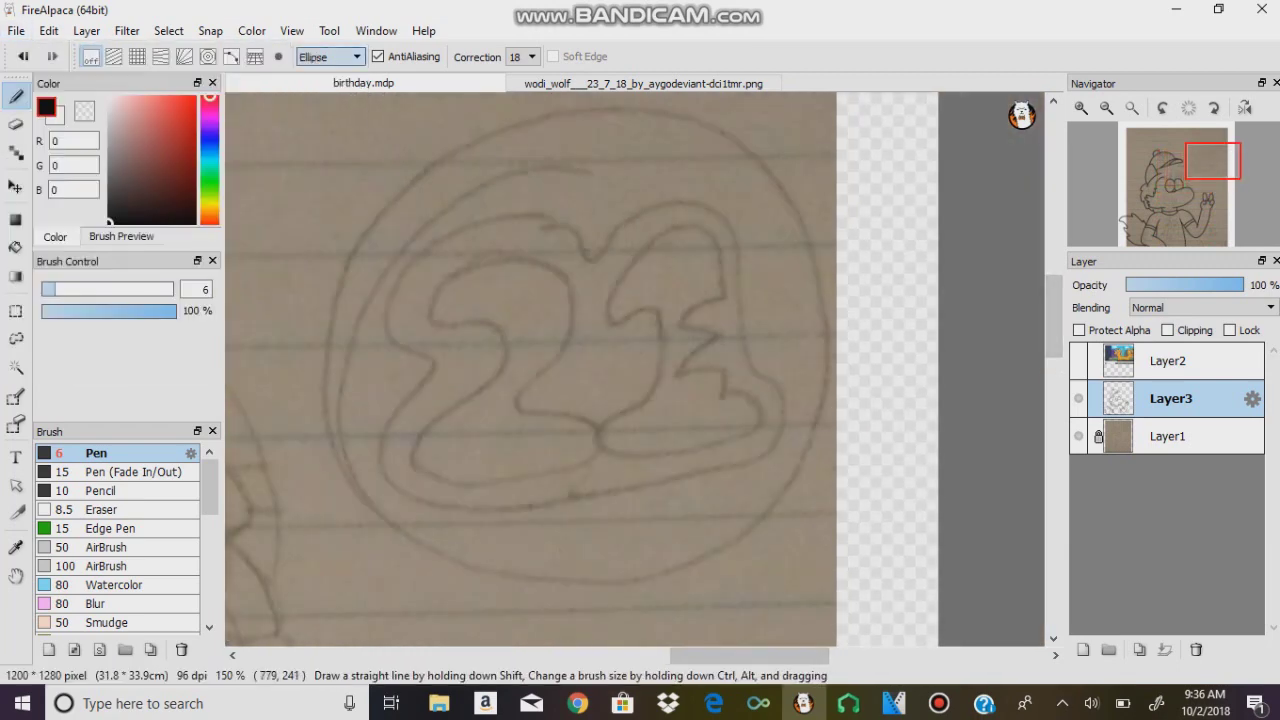
pyautogui.moveTo(393, 519); pyautogui.dragTo(390, 515)
# Ink the closed outline of the numeral 2 inside the badge circle with curves
pyautogui.click(330, 56)
pyautogui.click(330, 93)
pyautogui.click(565, 273)
pyautogui.click(497, 255)
pyautogui.click(503, 350)
pyautogui.click(411, 455)
pyautogui.click(602, 440)
pyautogui.click(520, 408)
pyautogui.doubleClick(576, 303)
# Ink the closed outline of the badge's second digit, including its jagged right edge
pyautogui.click(672, 230)
pyautogui.click(609, 312)
pyautogui.click(655, 318)
pyautogui.click(760, 425)
pyautogui.click(722, 385)
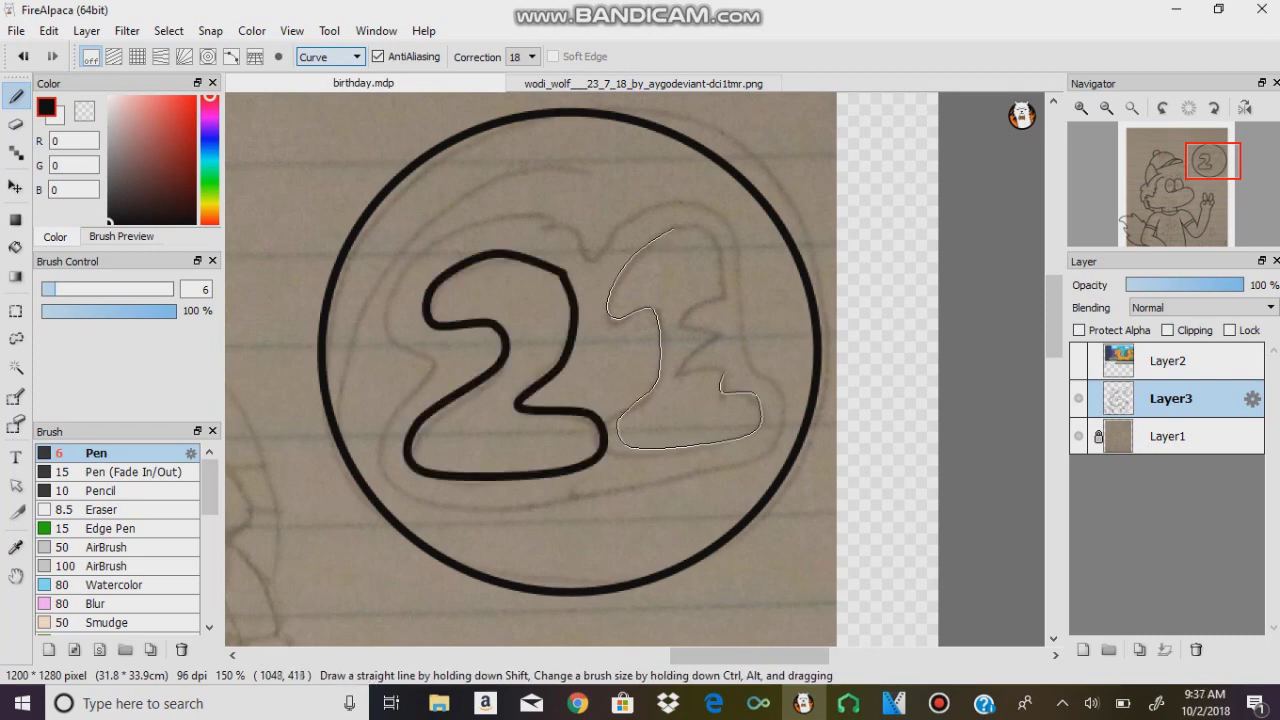
pyautogui.doubleClick(680, 376)
pyautogui.doubleClick(702, 342)
pyautogui.click(682, 312)
pyautogui.doubleClick(722, 298)
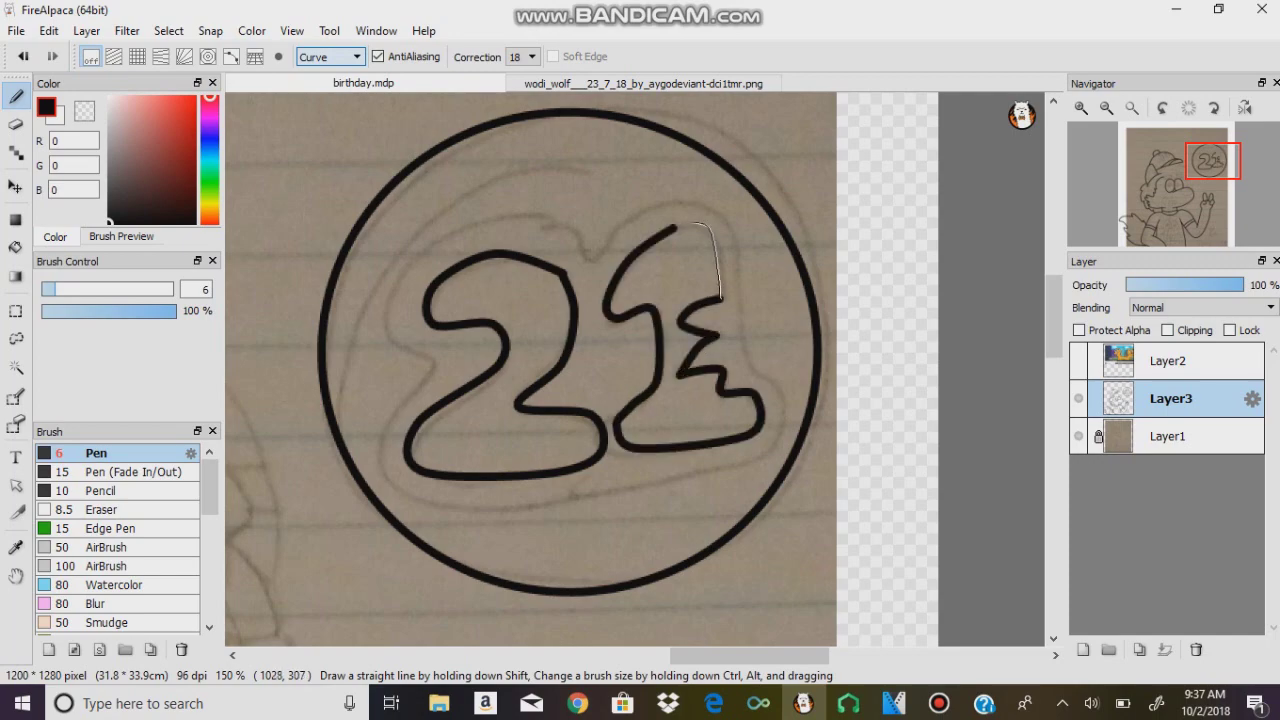
# Ink both eyebrows above the wolf's eyes and the small U-shaped tuft between them
pyautogui.moveTo(1213, 162)
pyautogui.mouseDown()
pyautogui.moveTo(1169, 162)
pyautogui.moveTo(1176, 197)
pyautogui.moveTo(1176, 179)
pyautogui.mouseUp()
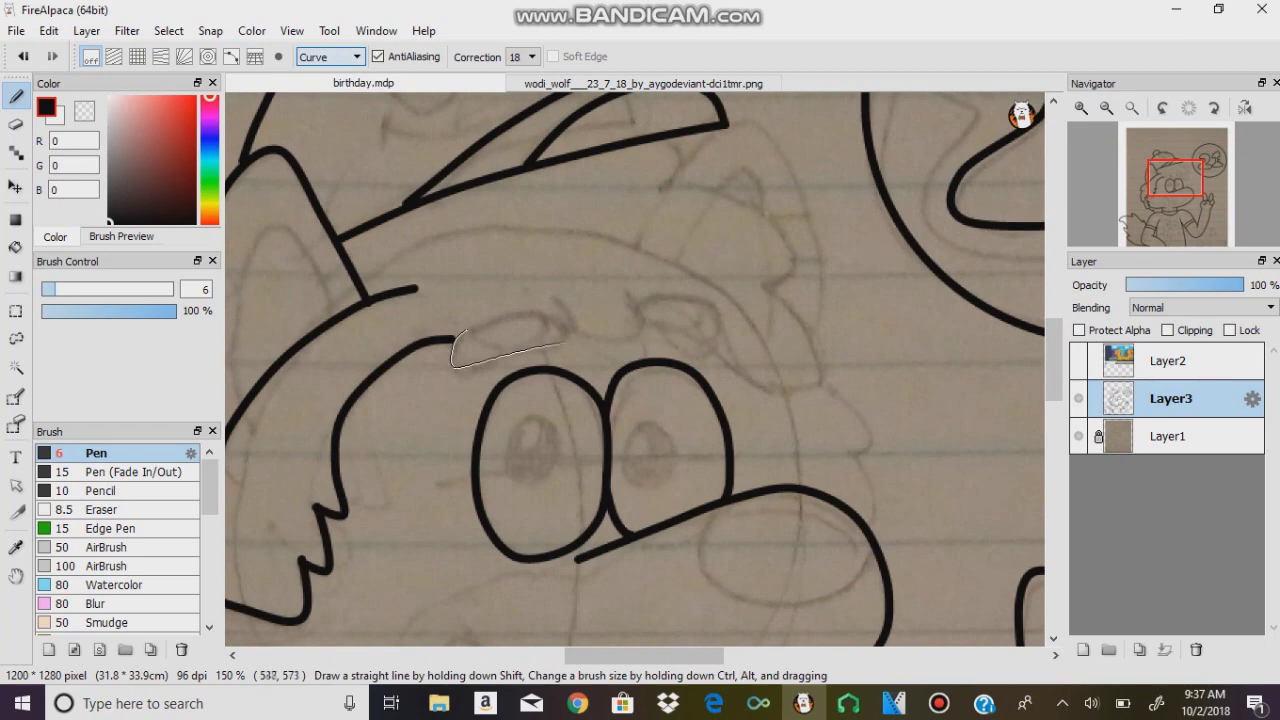
pyautogui.doubleClick(505, 314)
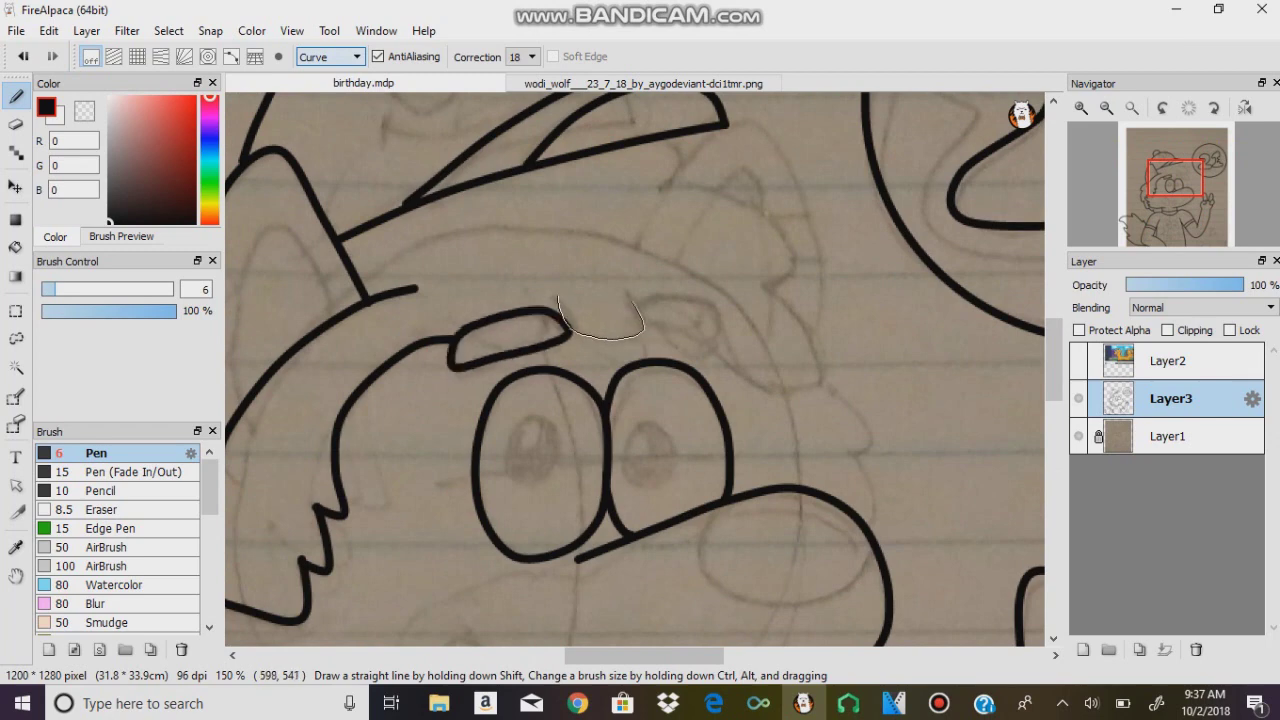
pyautogui.doubleClick(634, 298)
pyautogui.doubleClick(660, 321)
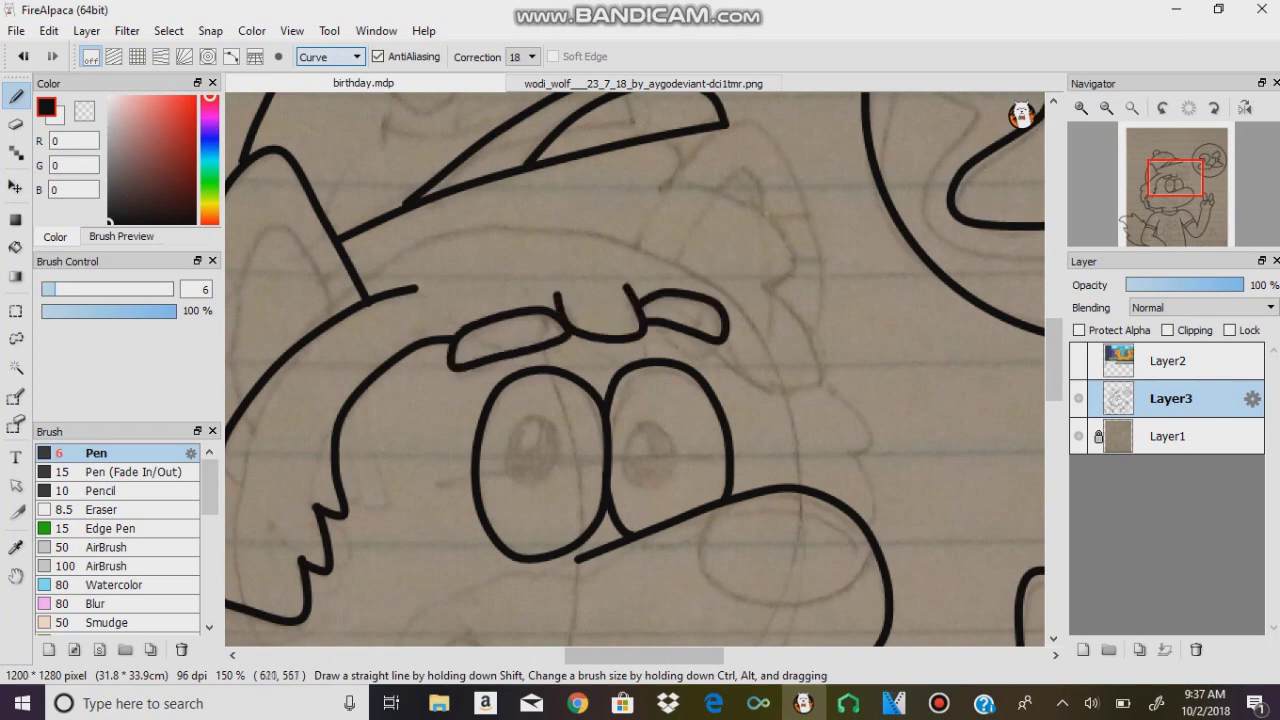
pyautogui.doubleClick(712, 351)
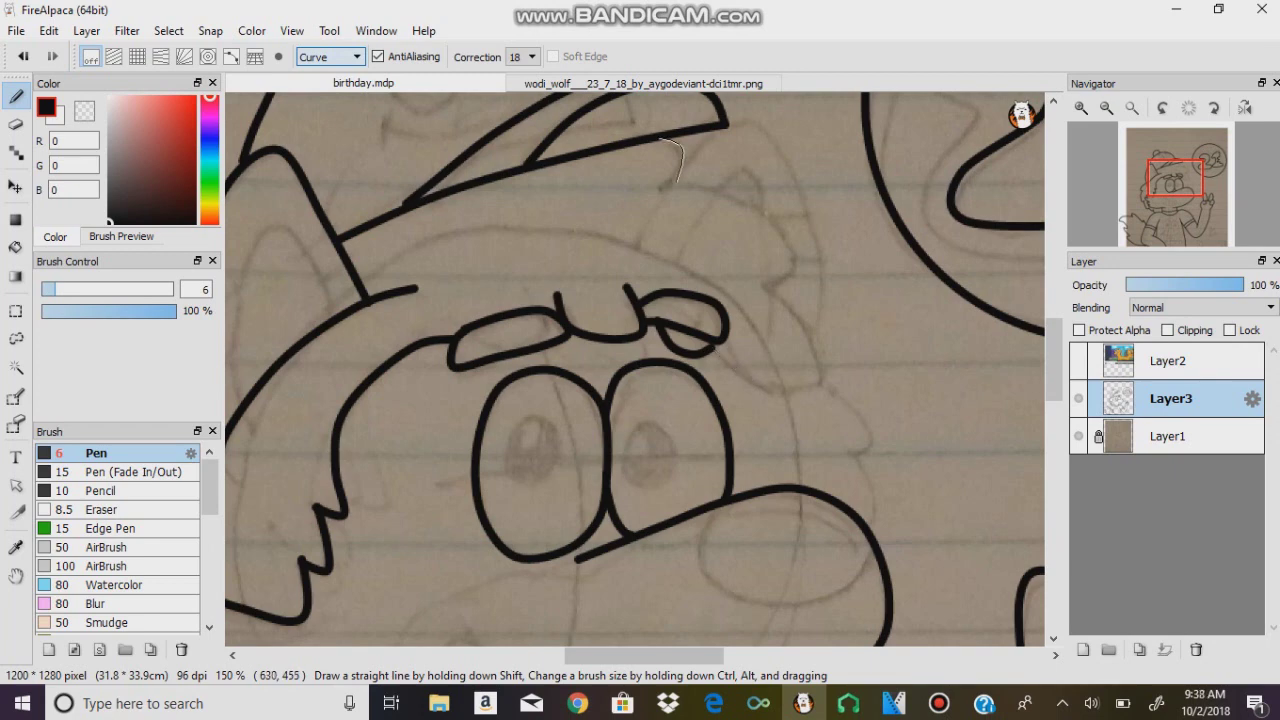
# Ink the forehead hair from under the cap brim down past the far eyebrow, and the face line down to the muzzle
pyautogui.doubleClick(662, 186)
pyautogui.doubleClick(764, 285)
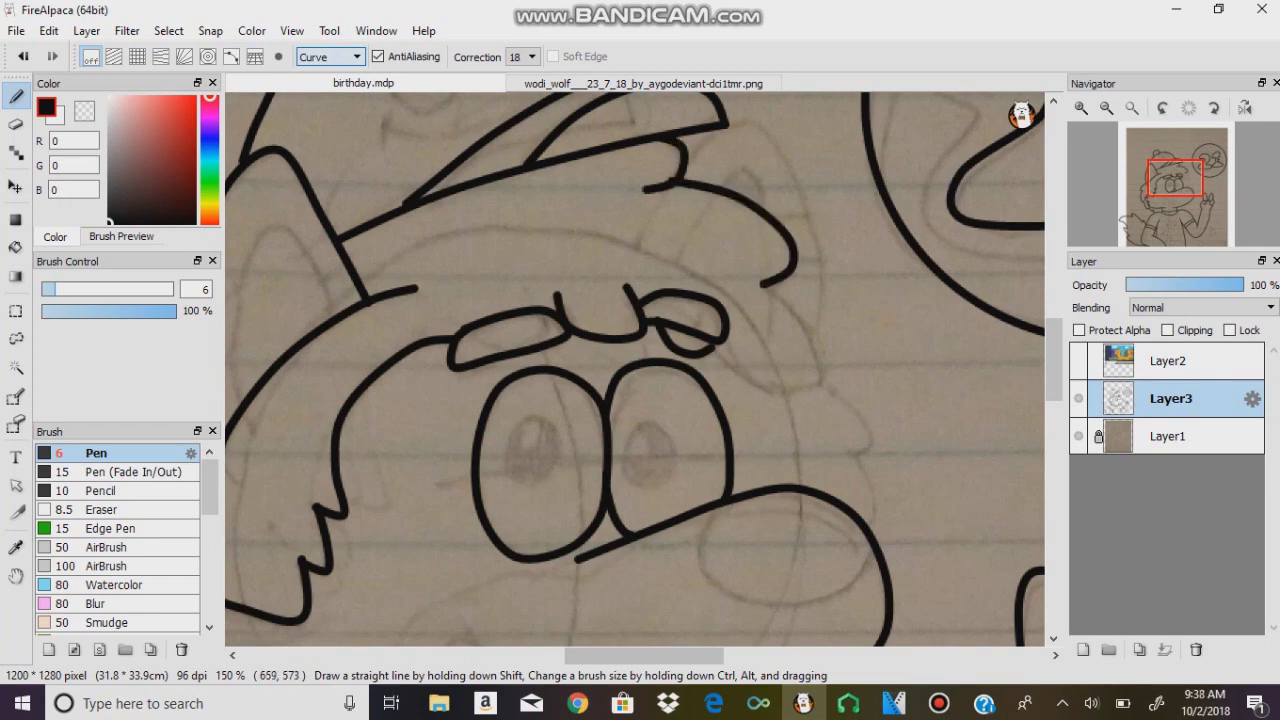
pyautogui.doubleClick(792, 387)
pyautogui.click(764, 285)
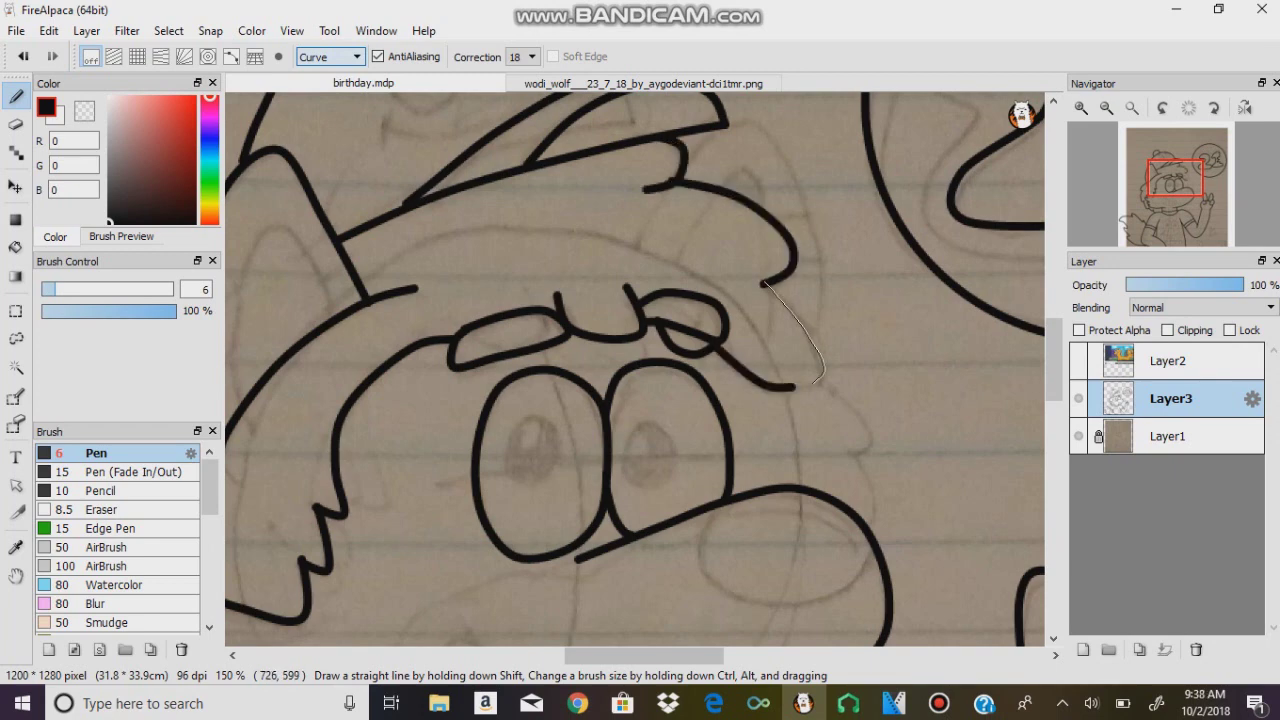
pyautogui.click(822, 380)
pyautogui.doubleClick(785, 388)
pyautogui.doubleClick(799, 485)
pyautogui.click(16, 30)
pyautogui.click(16, 30)
pyautogui.click(938, 703)
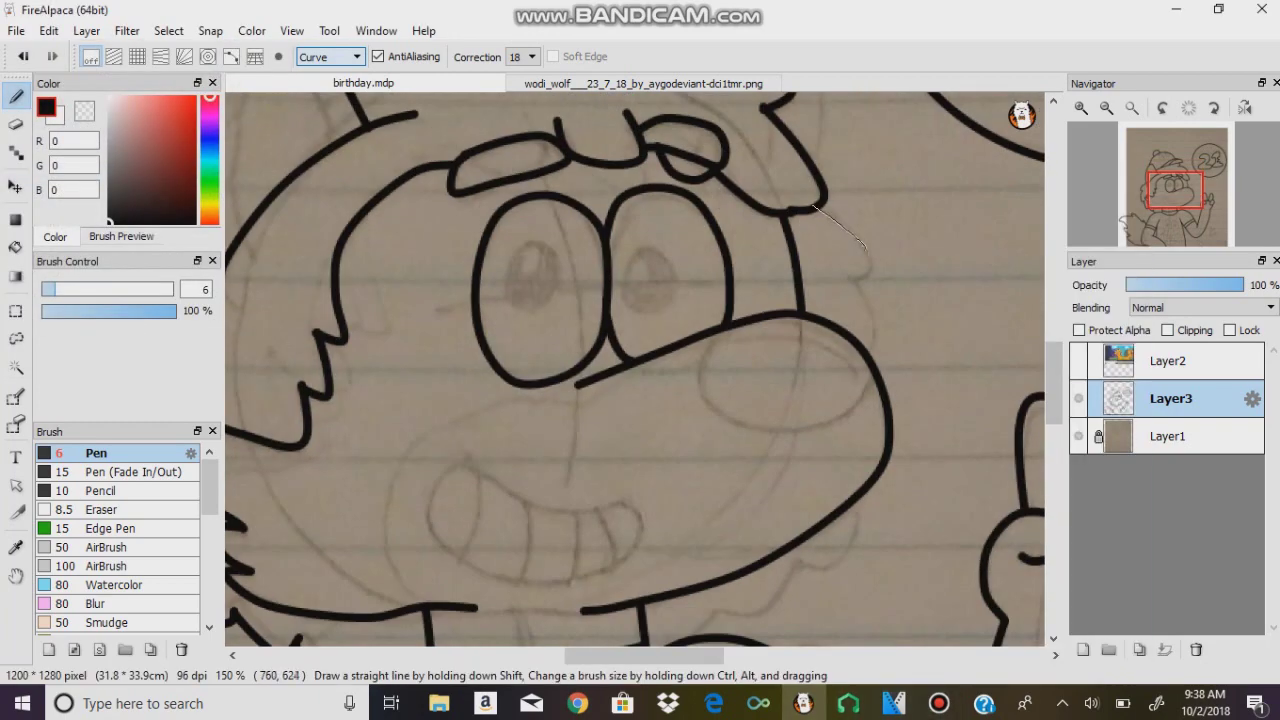
# Ink the oval nose and the far-side cheek fur from the hair down past the muzzle to the shoulder
pyautogui.doubleClick(850, 272)
pyautogui.scroll(-3, 760, 290)
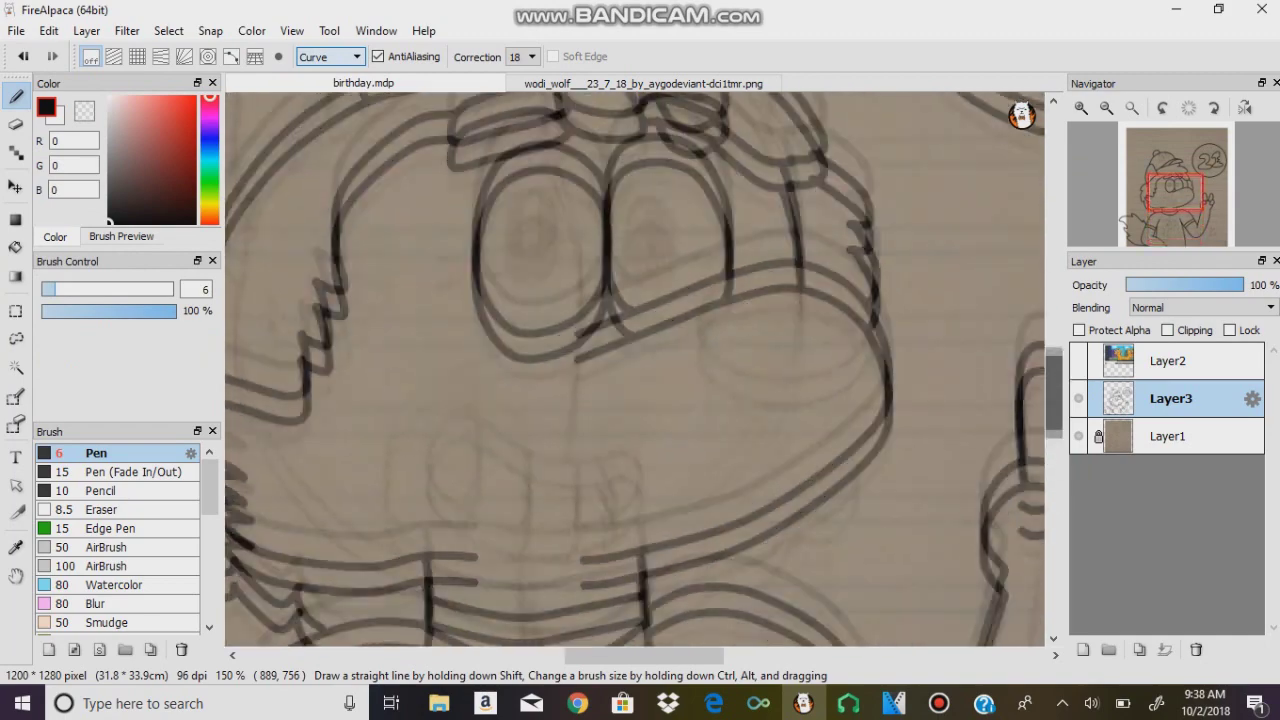
pyautogui.doubleClick(868, 306)
pyautogui.scroll(-3, 868, 306)
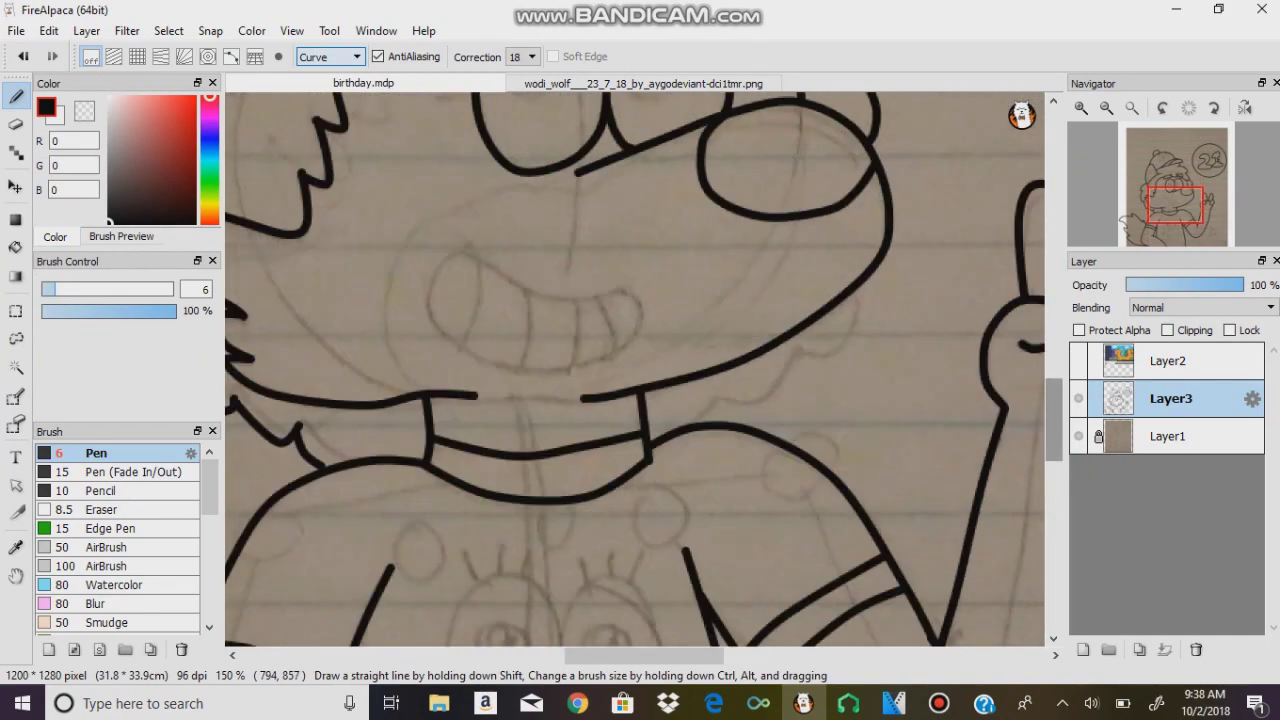
pyautogui.doubleClick(805, 350)
pyautogui.scroll(-5, 634, 378)
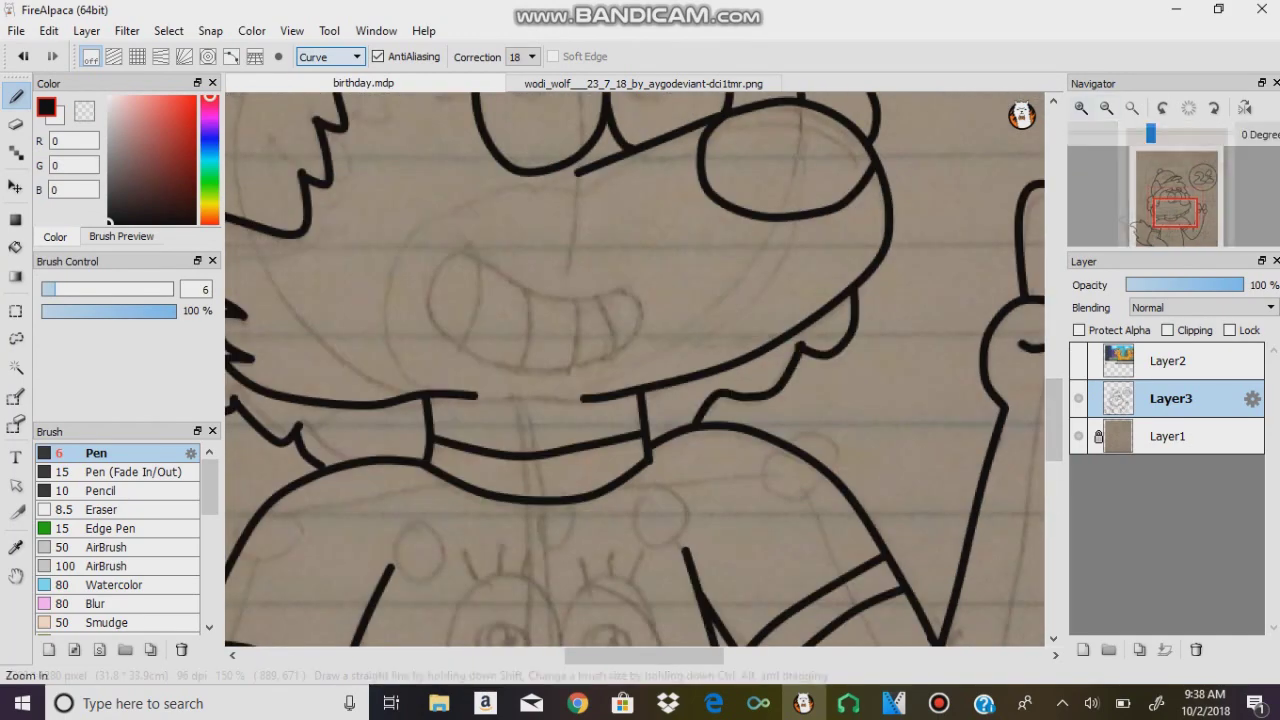
# Ink the far ear behind the cap brim's tip and the inner curves of the ears
pyautogui.scroll(5, 634, 378)
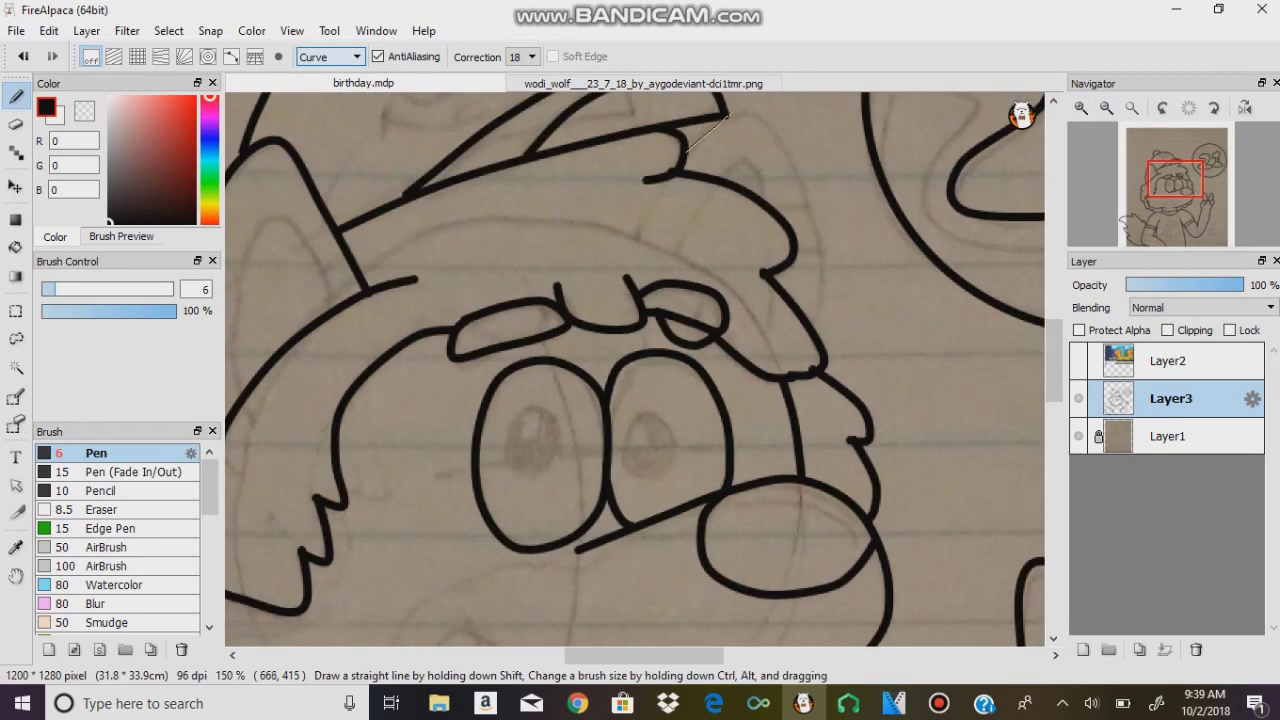
pyautogui.doubleClick(822, 326)
pyautogui.hscroll(-5, 634, 370)
pyautogui.click(478, 240)
pyautogui.click(515, 210)
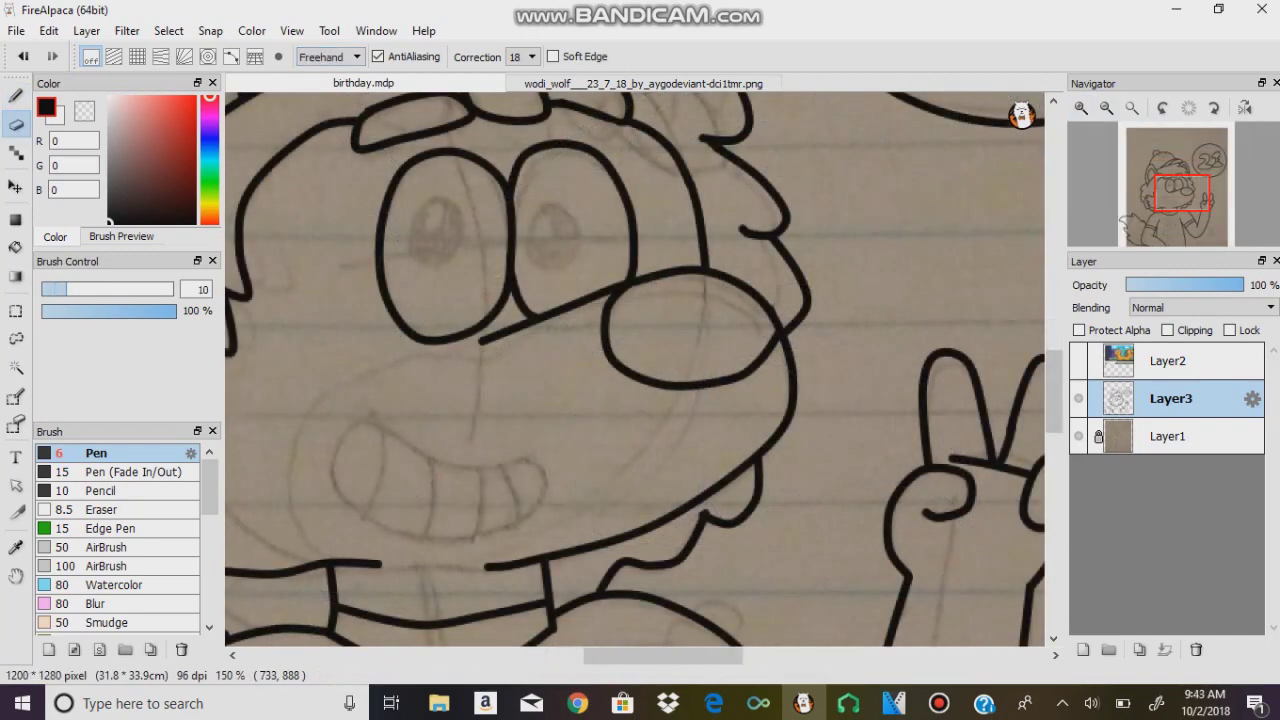
# Ink the closed outline of the wolf's grinning mouth with curves
pyautogui.hscroll(-5, 634, 370)
pyautogui.click(15, 96)
pyautogui.click(328, 56)
pyautogui.click(320, 108)
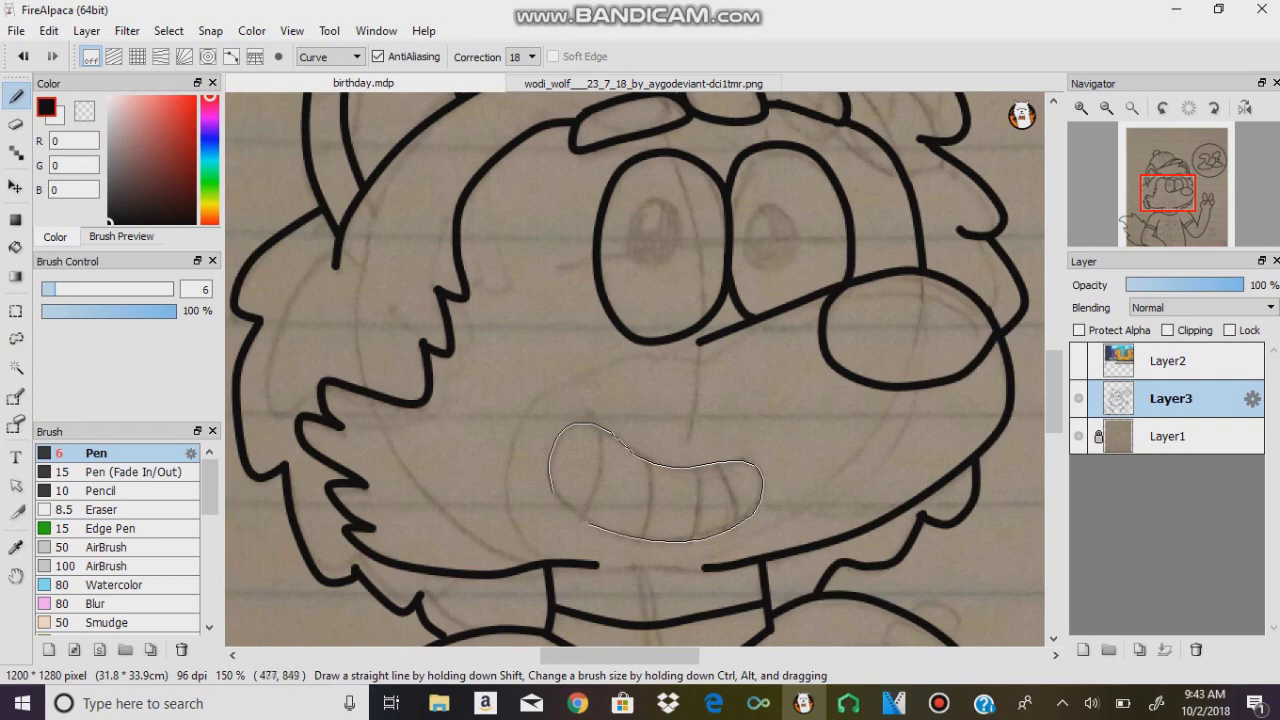
pyautogui.doubleClick(550, 490)
# Ink the four curved dividing lines for the teeth inside the wolf's mouth
pyautogui.doubleClick(590, 505)
pyautogui.click(655, 466)
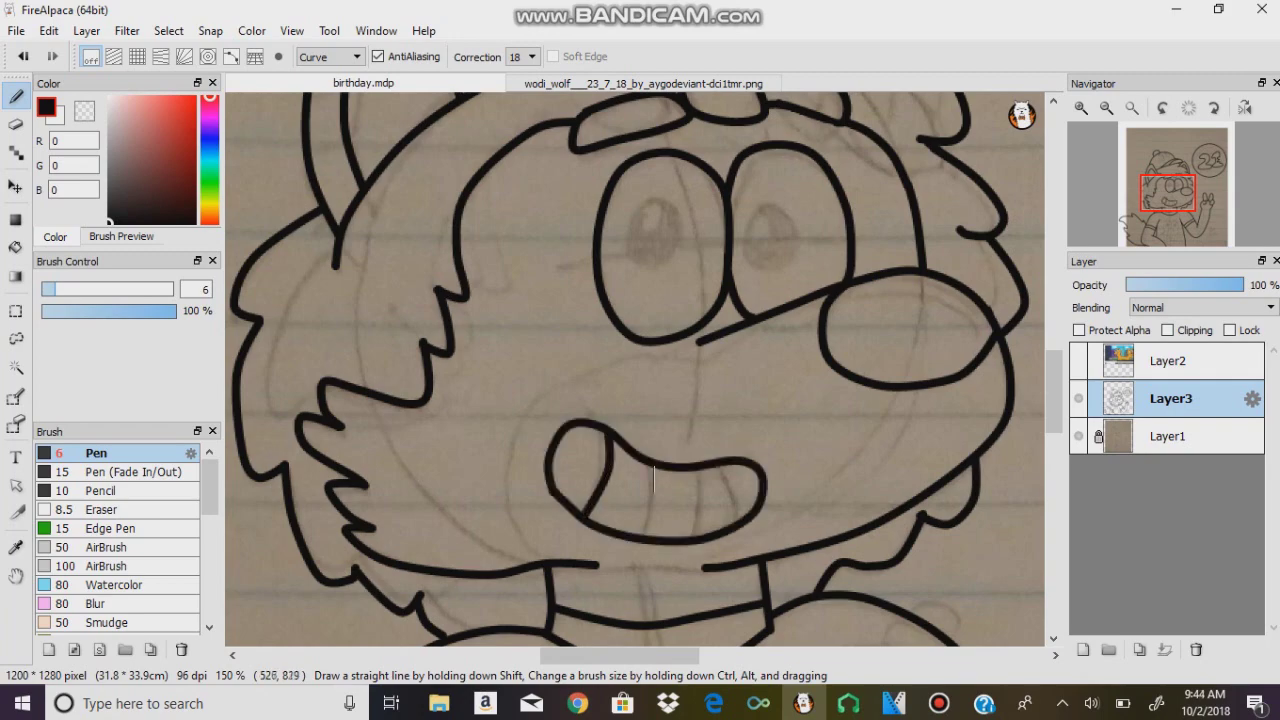
pyautogui.doubleClick(645, 533)
pyautogui.doubleClick(700, 531)
pyautogui.click(728, 465)
pyautogui.doubleClick(735, 521)
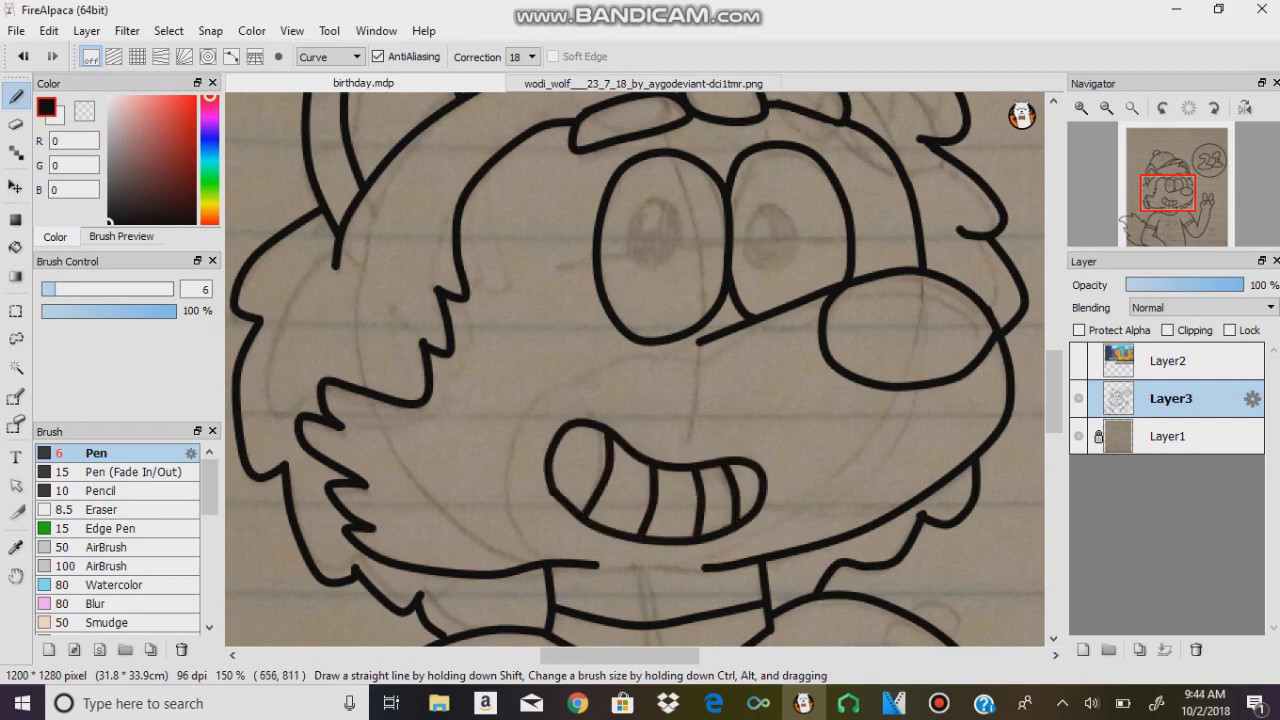
# Ink the SpongeBob face's two large eyes and the irises inside them with ellipses on the shirt
pyautogui.scroll(4, 735, 521)
pyautogui.scroll(-6, 635, 370)
pyautogui.click(330, 56)
pyautogui.click(315, 137)
pyautogui.moveTo(678, 316); pyautogui.dragTo(566, 481)
pyautogui.moveTo(778, 313); pyautogui.dragTo(686, 462)
pyautogui.hotkey('ctrl', 'z')
pyautogui.moveTo(783, 311); pyautogui.dragTo(686, 468)
pyautogui.moveTo(654, 358); pyautogui.dragTo(597, 423)
pyautogui.moveTo(754, 360); pyautogui.dragTo(696, 426)
# Erase the lower inner edges of SpongeBob's eyes where the nose overlaps, and ink the arched nose there
pyautogui.scroll(-3, 700, 400)
pyautogui.click(16, 124)
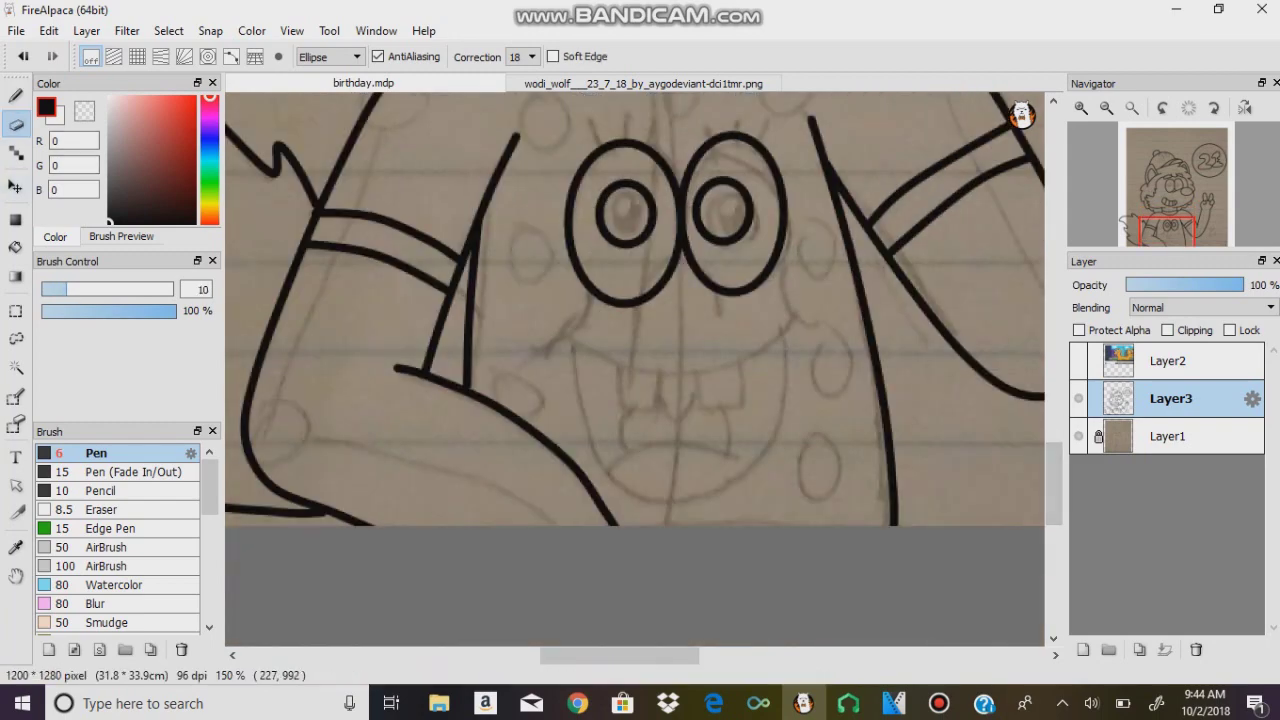
pyautogui.moveTo(665, 300)
pyautogui.mouseDown()
pyautogui.moveTo(645, 265)
pyautogui.moveTo(720, 292)
pyautogui.mouseUp()
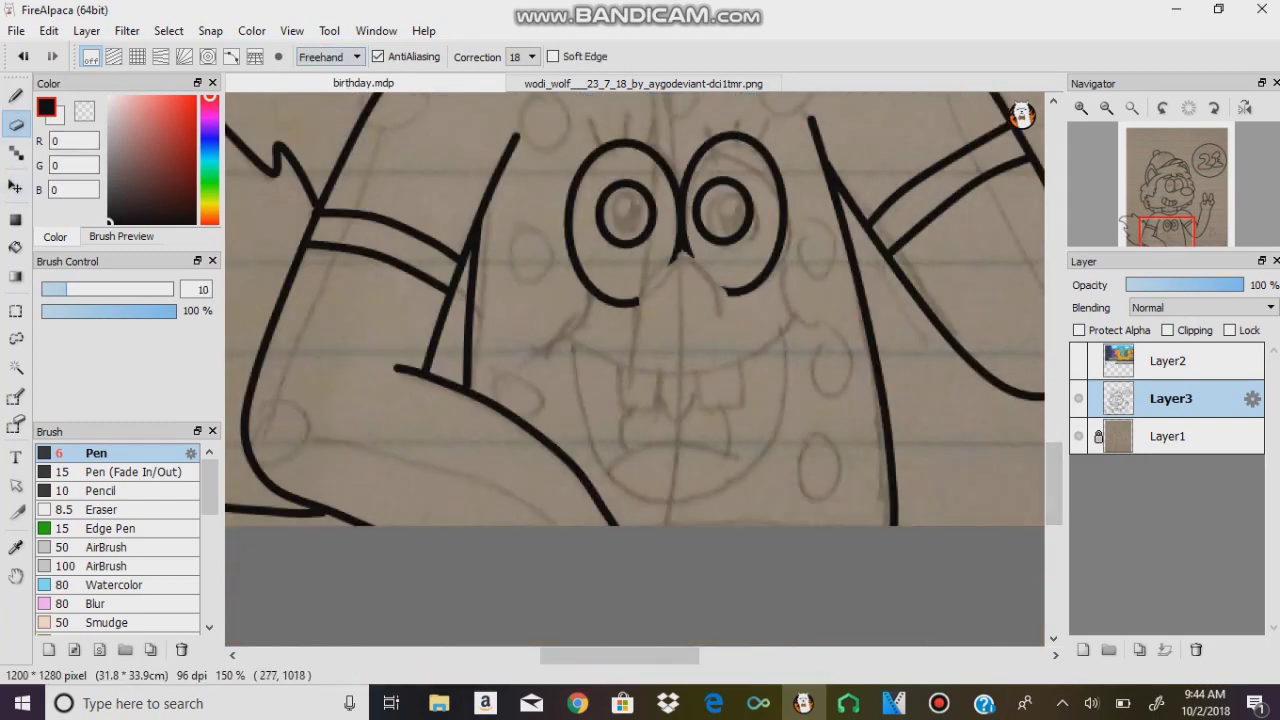
pyautogui.click(16, 96)
pyautogui.click(330, 56)
pyautogui.click(318, 119)
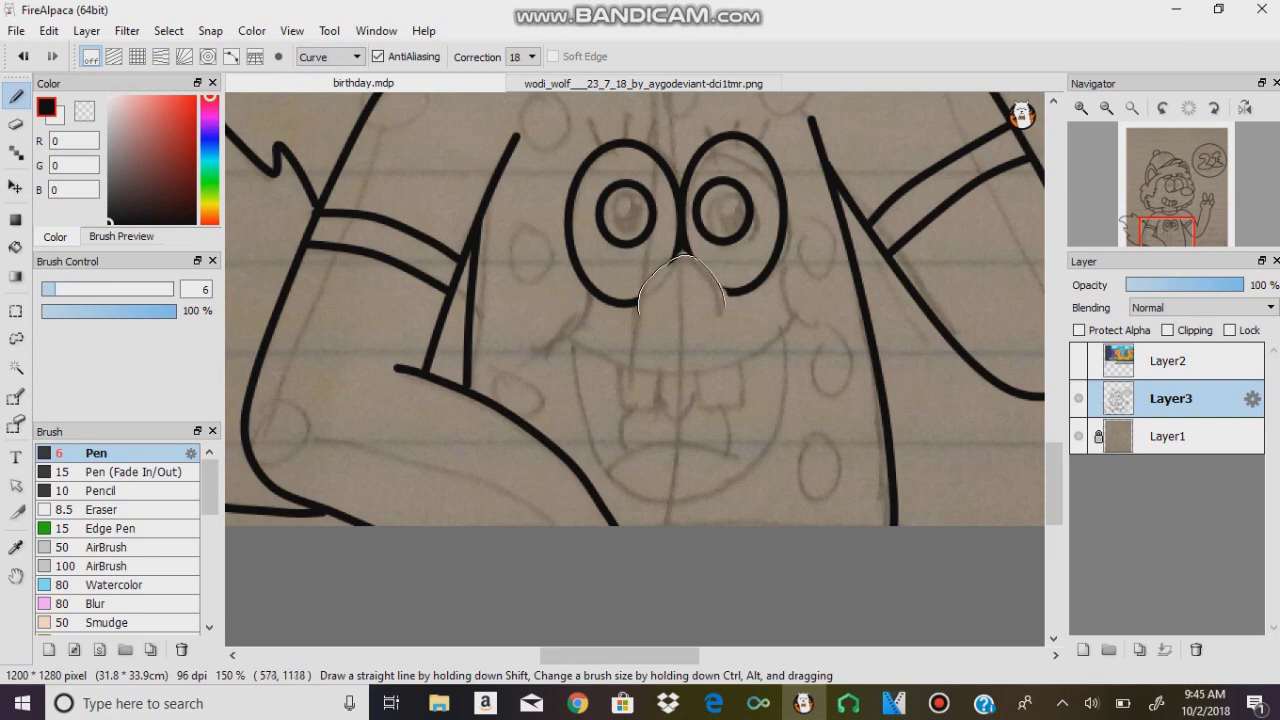
pyautogui.doubleClick(722, 312)
# Ink SpongeBob's wide smile line and the cheek curves at both of its ends
pyautogui.click(560, 333)
pyautogui.click(665, 375)
pyautogui.doubleClick(796, 316)
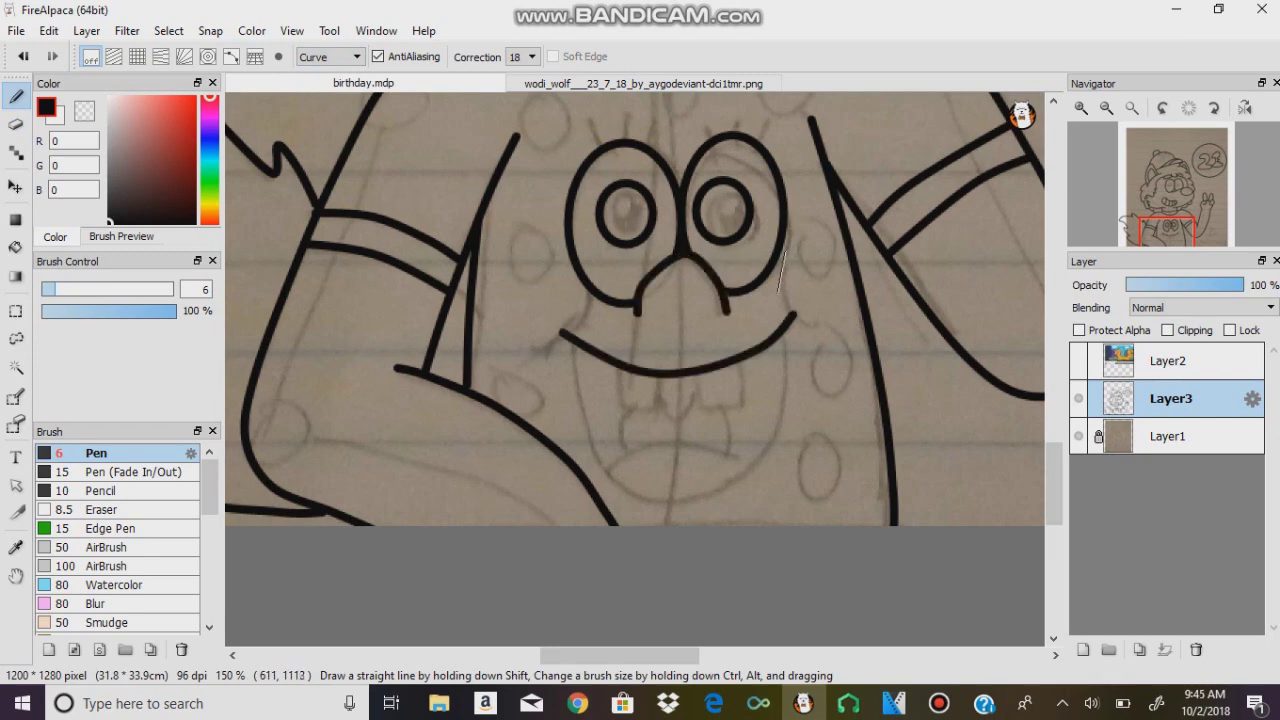
pyautogui.doubleClick(826, 326)
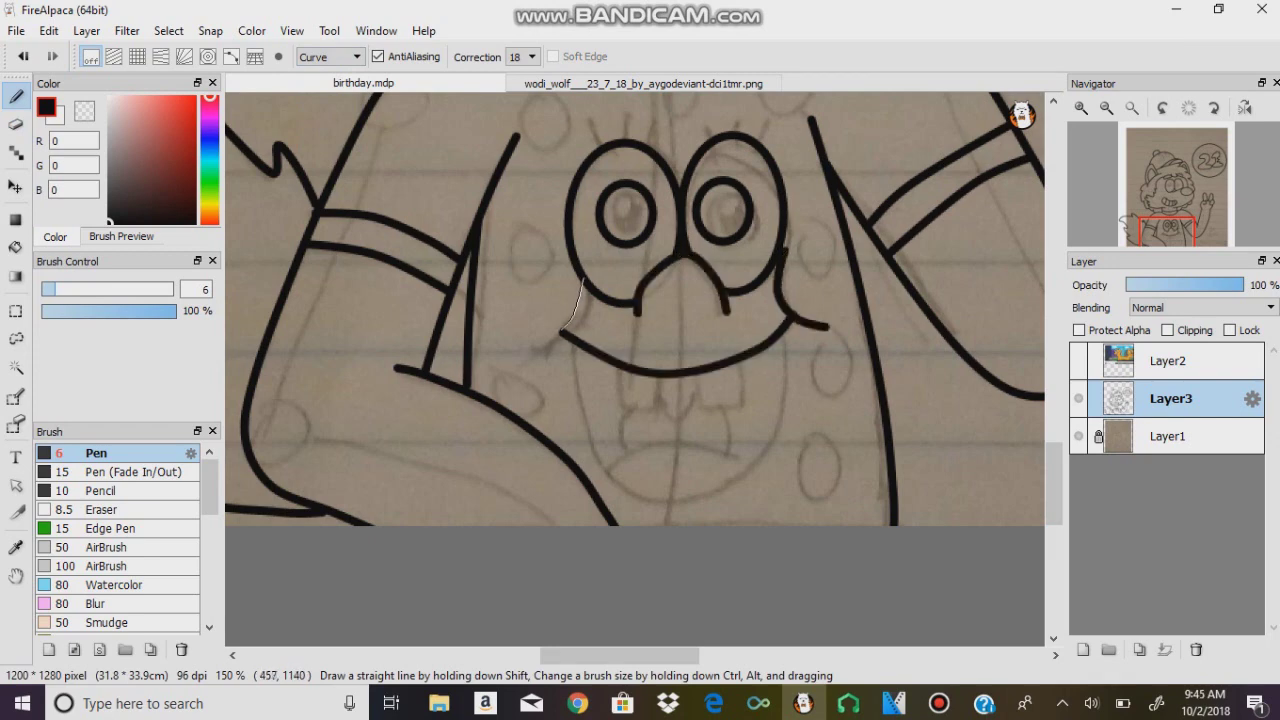
pyautogui.click(562, 330)
pyautogui.doubleClick(527, 342)
# Ink the deep lower curve of SpongeBob's open mouth beneath the smile line
pyautogui.click(572, 342)
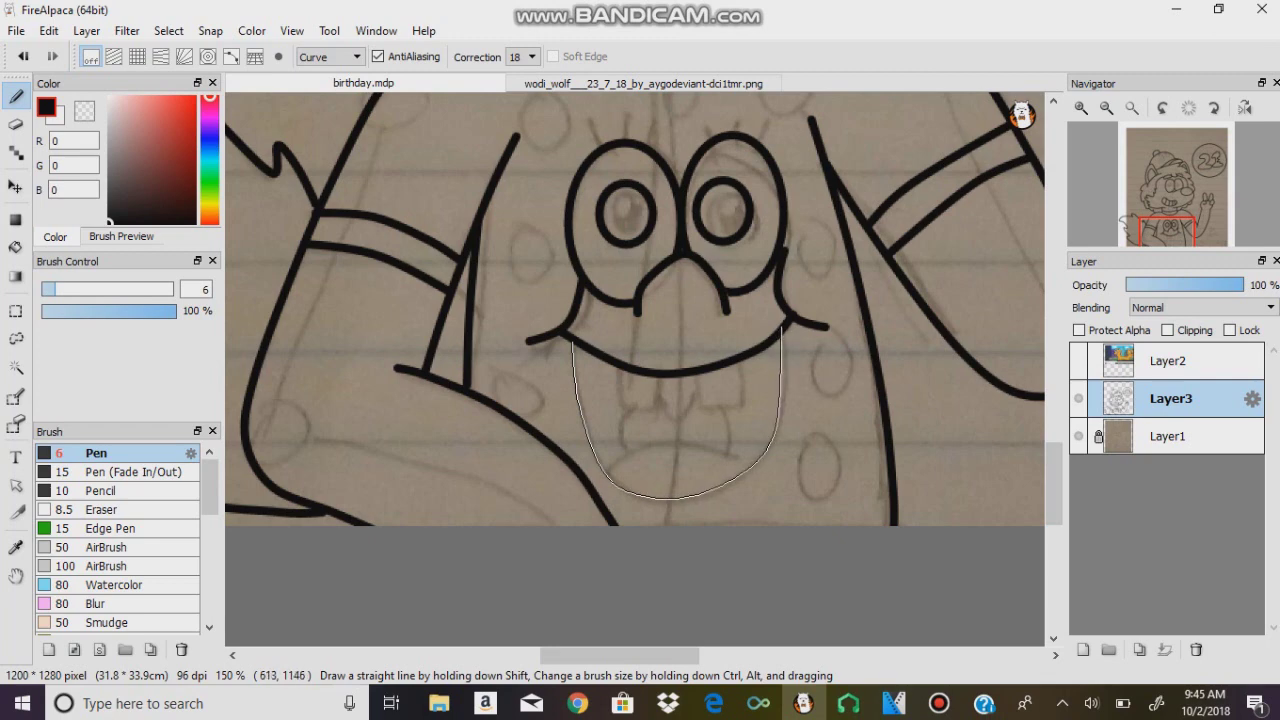
pyautogui.doubleClick(781, 326)
# Ink SpongeBob's two square front teeth beneath the smile with straight lines
pyautogui.click(330, 56)
pyautogui.click(325, 74)
pyautogui.moveTo(619, 368); pyautogui.dragTo(617, 405)
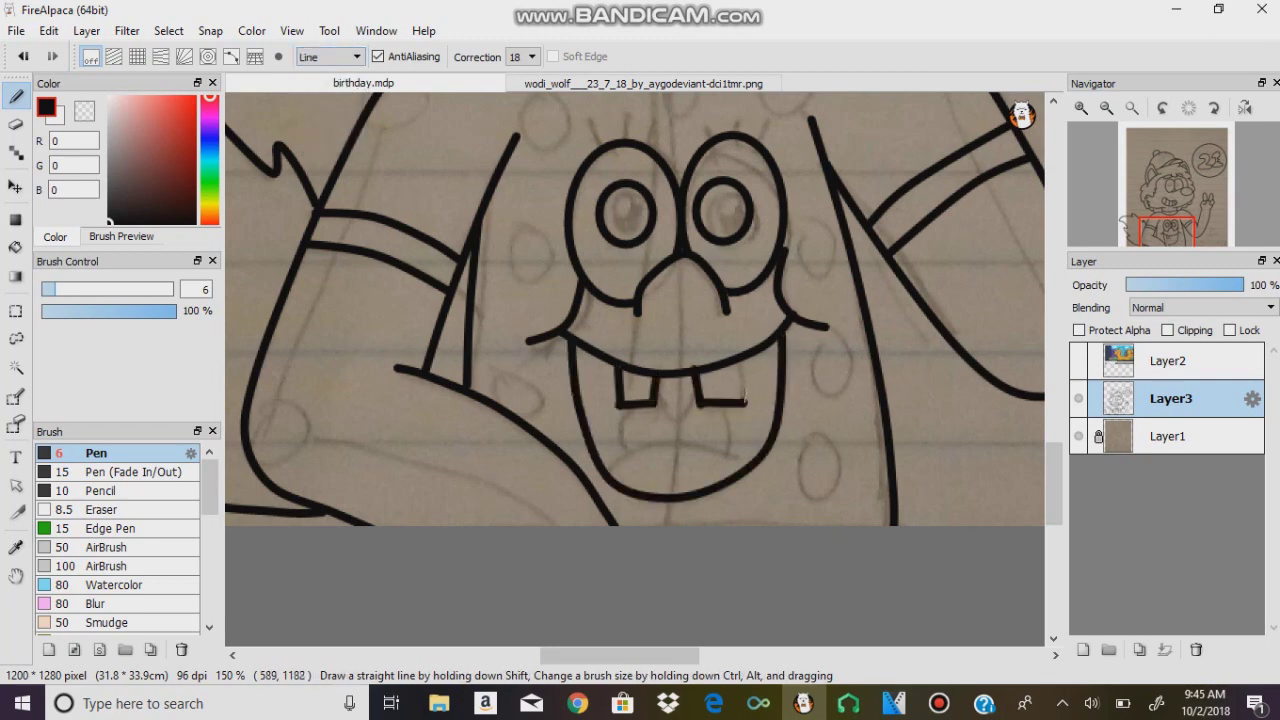
pyautogui.hotkey('ctrl', 'z')
pyautogui.hotkey('ctrl', 'z')
pyautogui.hotkey('ctrl', 'z')
pyautogui.click(1080, 107)
pyautogui.hotkey('ctrl', 'z')
pyautogui.moveTo(601, 442)
pyautogui.mouseDown()
pyautogui.moveTo(677, 443)
pyautogui.moveTo(676, 386)
pyautogui.mouseUp()
pyautogui.moveTo(760, 379); pyautogui.dragTo(766, 443)
pyautogui.moveTo(768, 443); pyautogui.dragTo(852, 440)
pyautogui.moveTo(850, 440); pyautogui.dragTo(850, 355)
# Ink the curved tongue line inside SpongeBob's open mouth
pyautogui.click(330, 56)
pyautogui.click(320, 91)
pyautogui.click(574, 568)
pyautogui.doubleClick(868, 506)
# Erase the excess brim line between the hair curl and the far ear beneath the cap's tip
pyautogui.click(1106, 107)
pyautogui.click(1170, 180)
pyautogui.click(1080, 107)
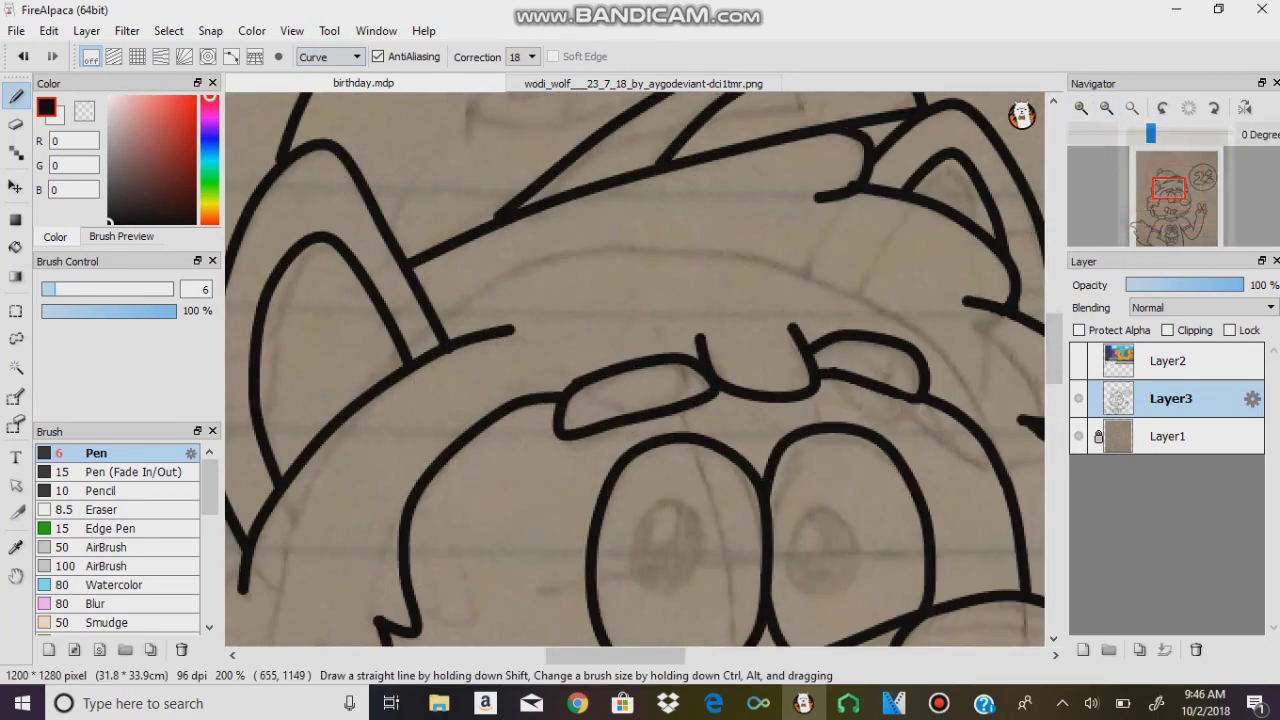
pyautogui.scroll(3, 635, 370)
pyautogui.click(15, 124)
pyautogui.click(860, 342)
pyautogui.scroll(2, 852, 340)
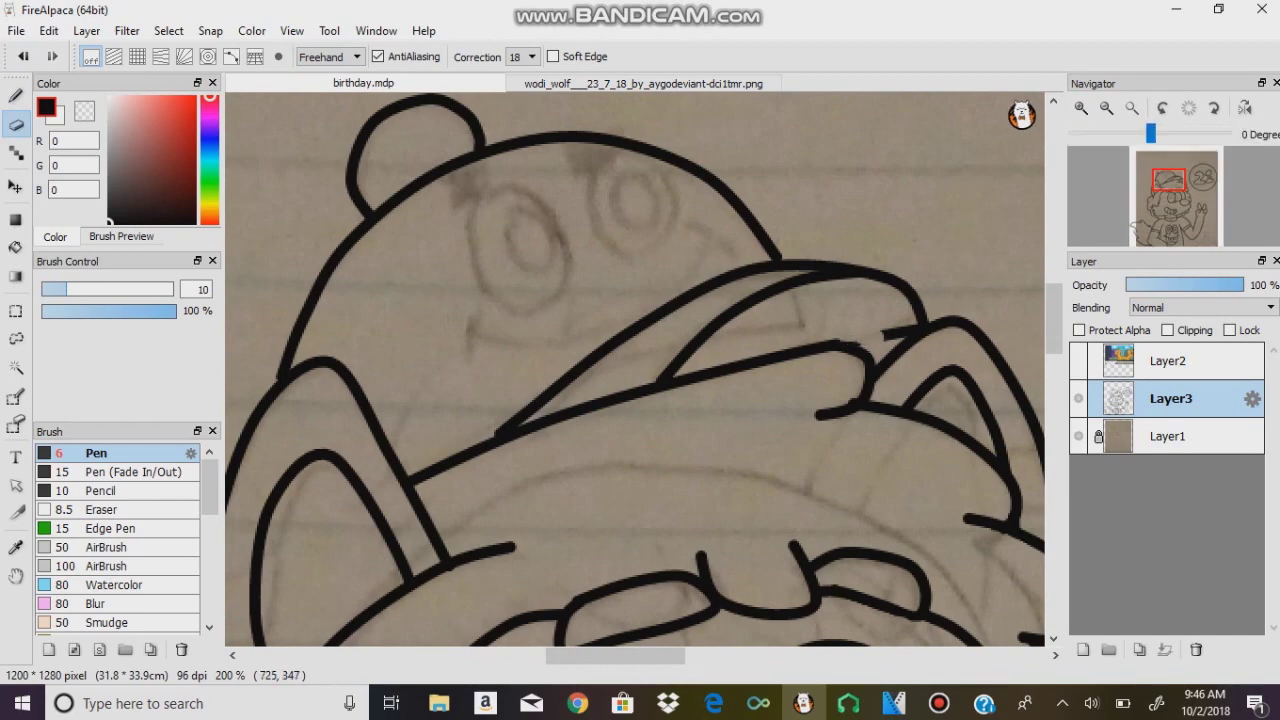
pyautogui.moveTo(765, 308); pyautogui.dragTo(718, 306)
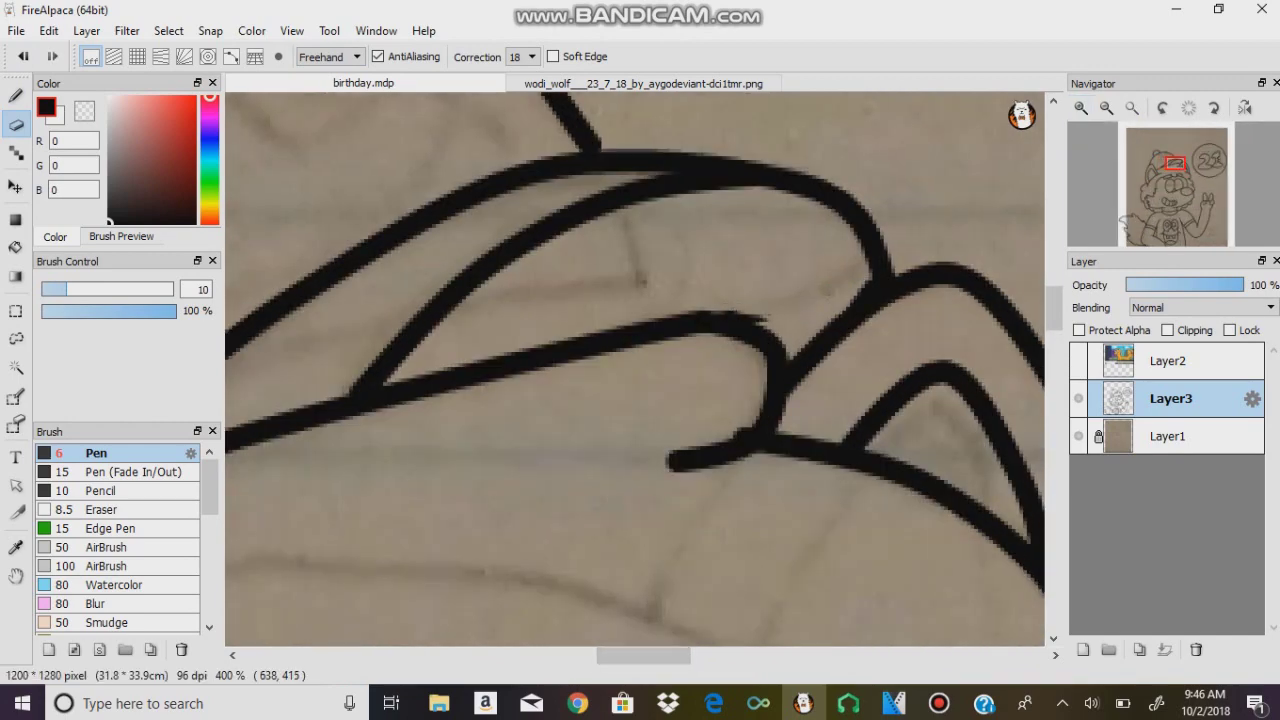
# Ink the two oval eye outlines of the face on the front of the cap
pyautogui.scroll(-2, 635, 370)
pyautogui.press('b')
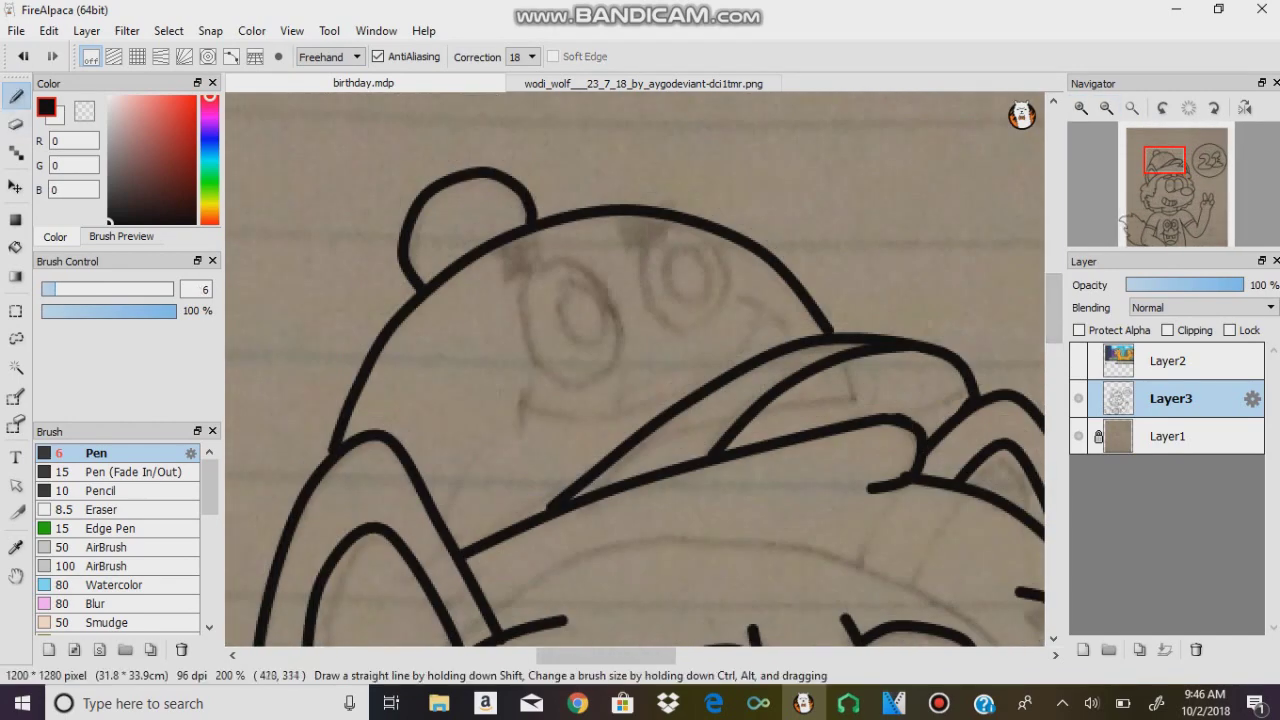
pyautogui.moveTo(617, 368)
pyautogui.mouseDown()
pyautogui.moveTo(592, 262)
pyautogui.moveTo(540, 268)
pyautogui.mouseUp()
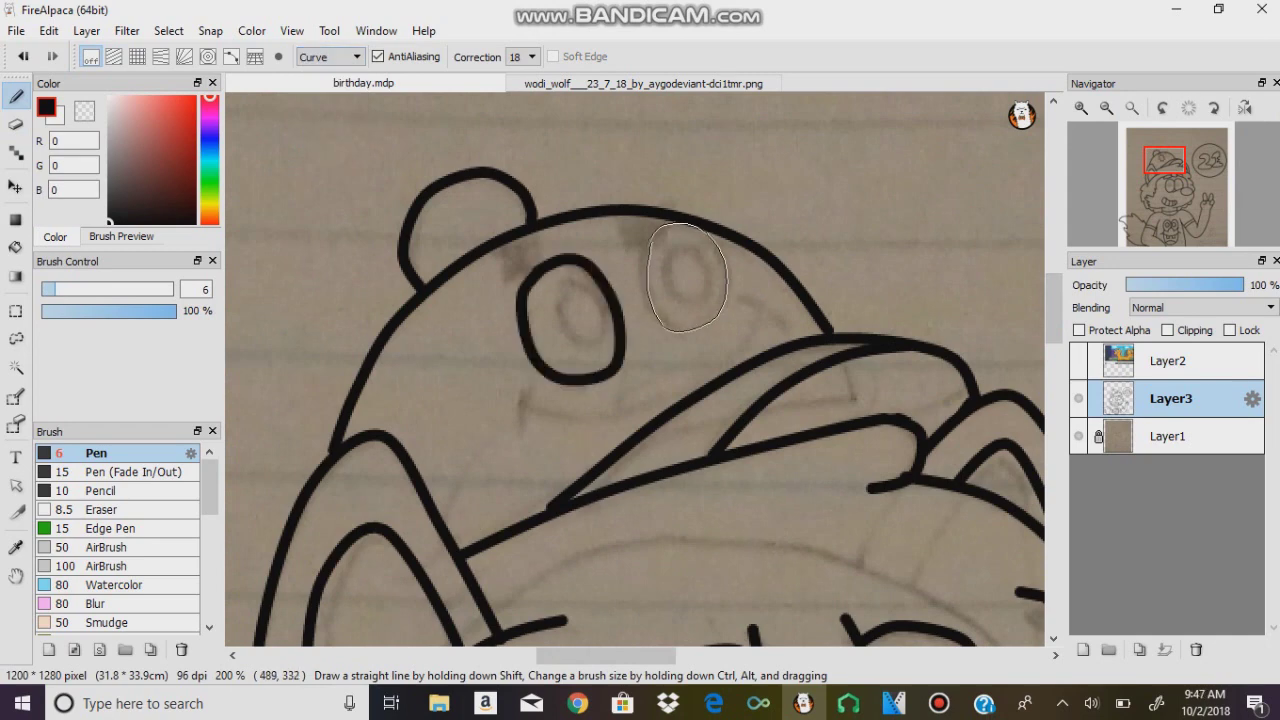
pyautogui.moveTo(688, 224); pyautogui.dragTo(688, 224)
# Ink the cap face's curved smile and the short cheek marks at both ends
pyautogui.moveTo(740, 334); pyautogui.dragTo(530, 408)
pyautogui.hotkey('ctrl', 'z')
pyautogui.moveTo(745, 303); pyautogui.dragTo(645, 380)
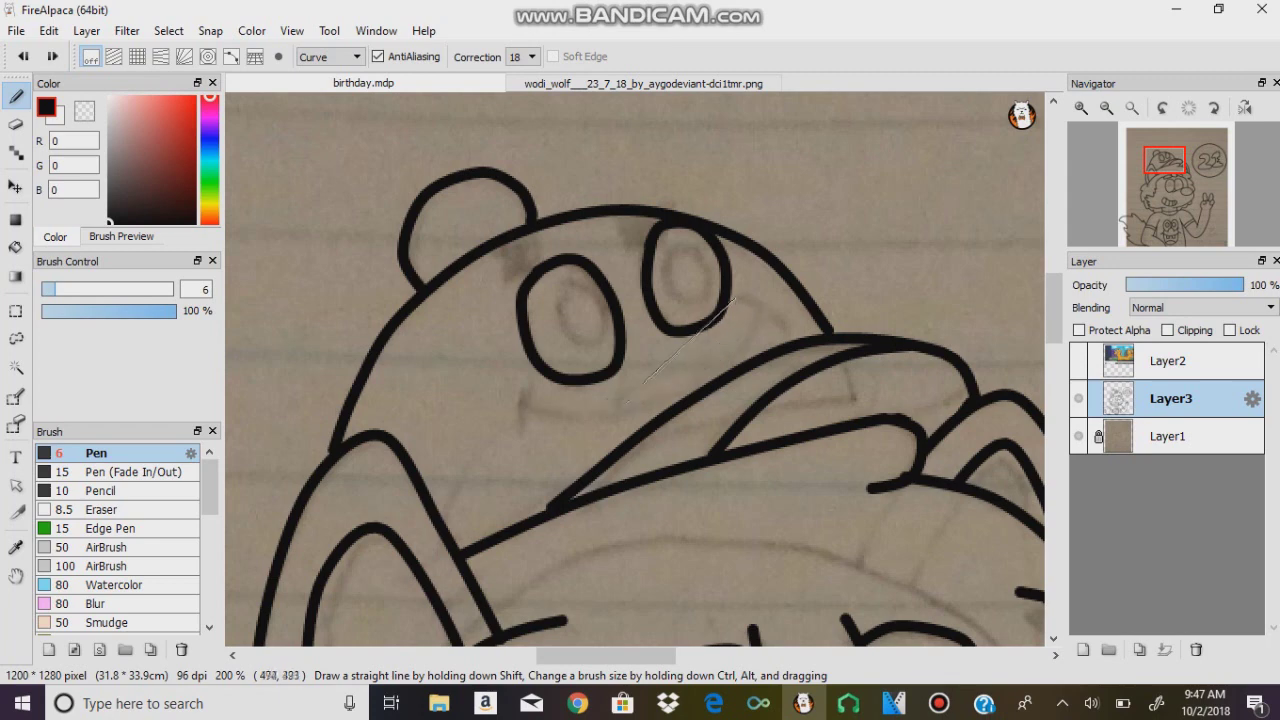
pyautogui.doubleClick(535, 408)
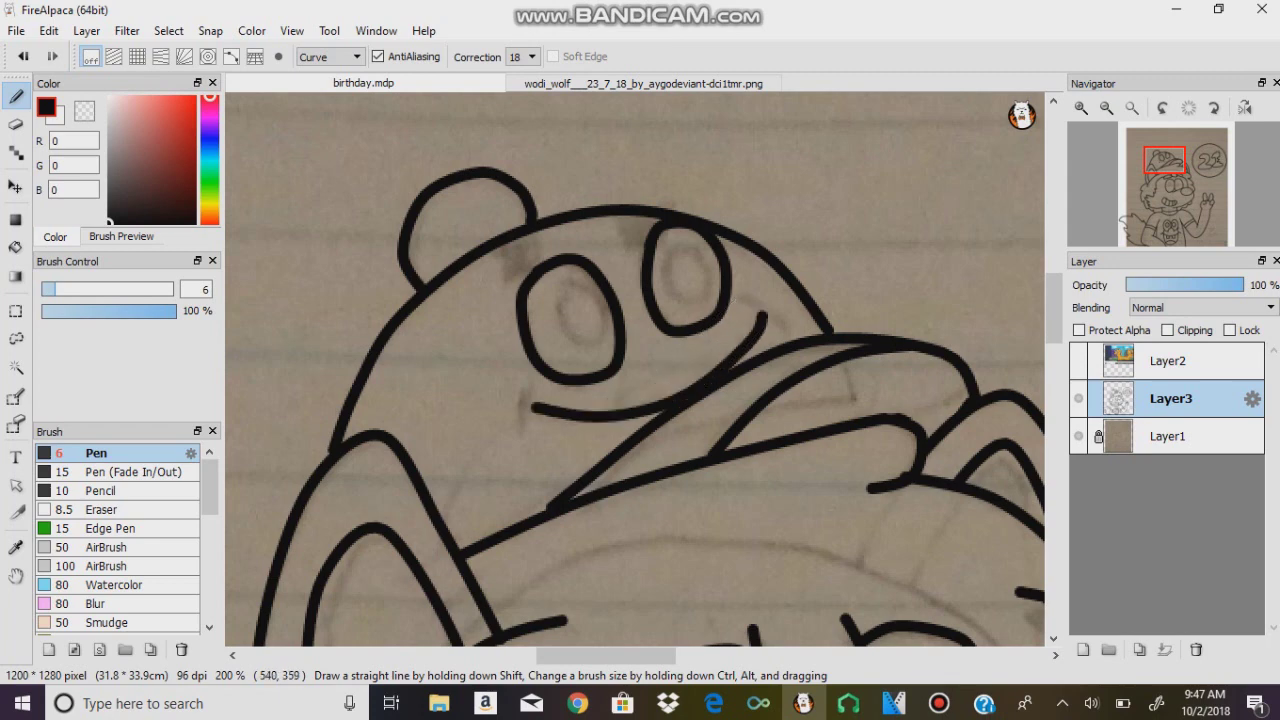
pyautogui.moveTo(738, 291); pyautogui.dragTo(778, 326)
pyautogui.doubleClick(538, 434)
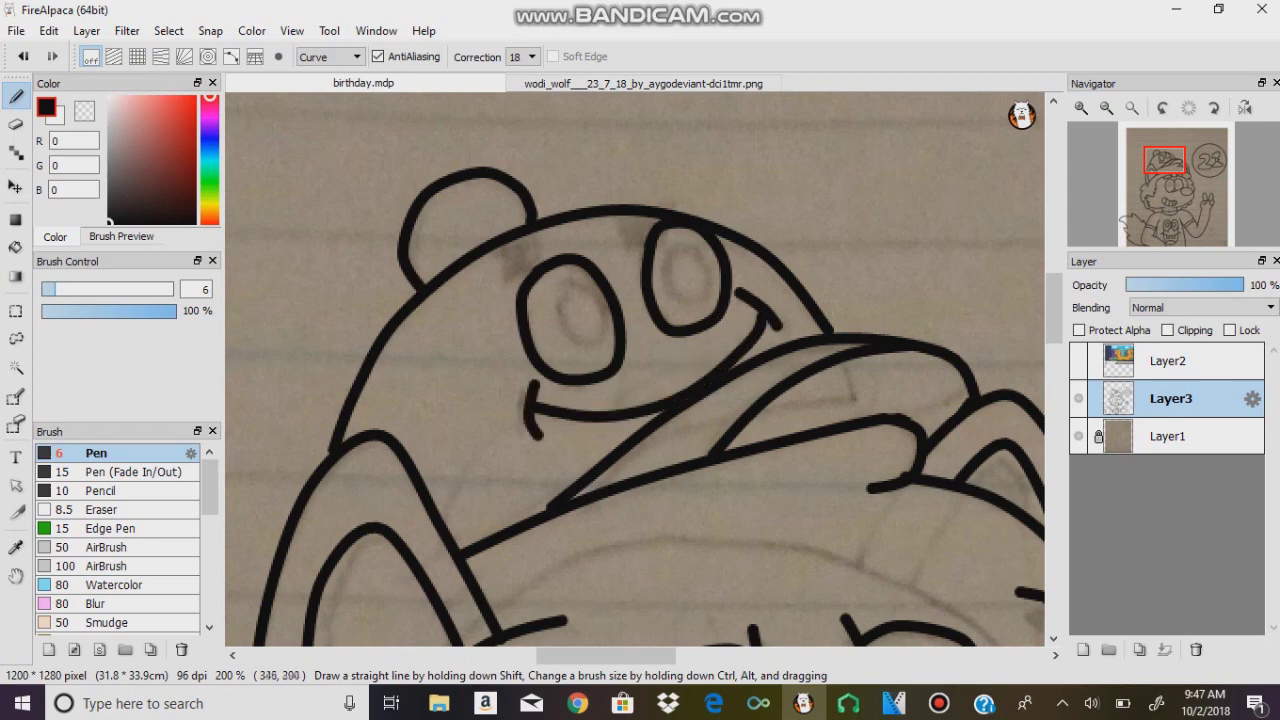
# Fill in the cap face's pupils and the thick brow marks above its eyes with freehand strokes
pyautogui.doubleClick(195, 289)
pyautogui.click(330, 56)
pyautogui.click(320, 76)
pyautogui.moveTo(686, 262); pyautogui.dragTo(692, 292)
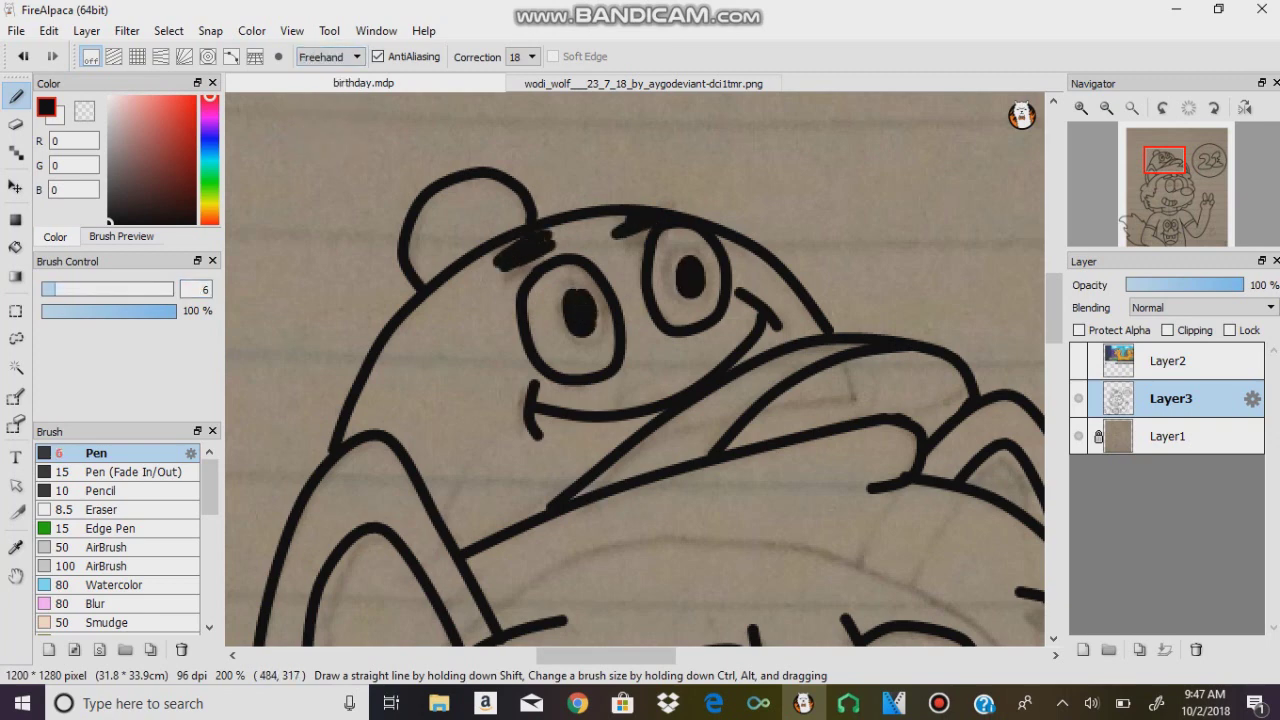
pyautogui.scroll(-15, 635, 370)
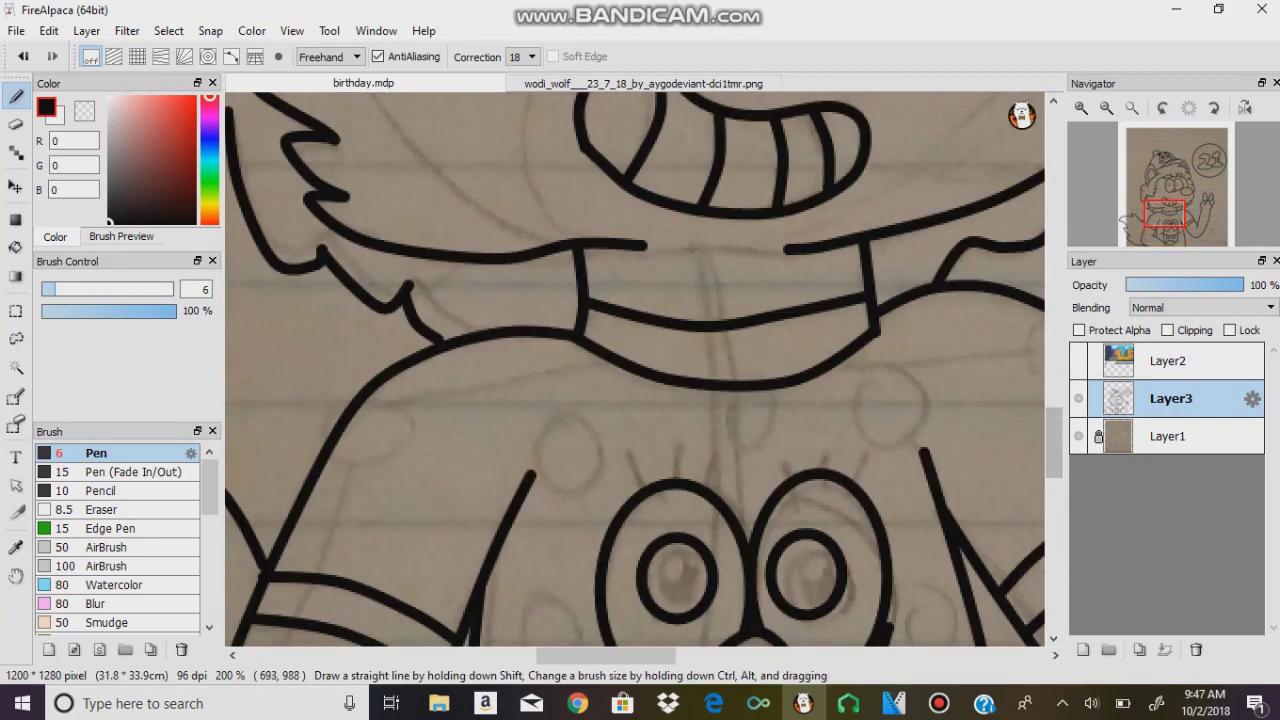
# Ink three short eyelashes above each eye of the SpongeBob face on the shirt, undoing misplaced strokes
pyautogui.hotkey('ctrl', 'z')
pyautogui.hotkey('ctrl', 'z')
pyautogui.hotkey('ctrl', 'z')
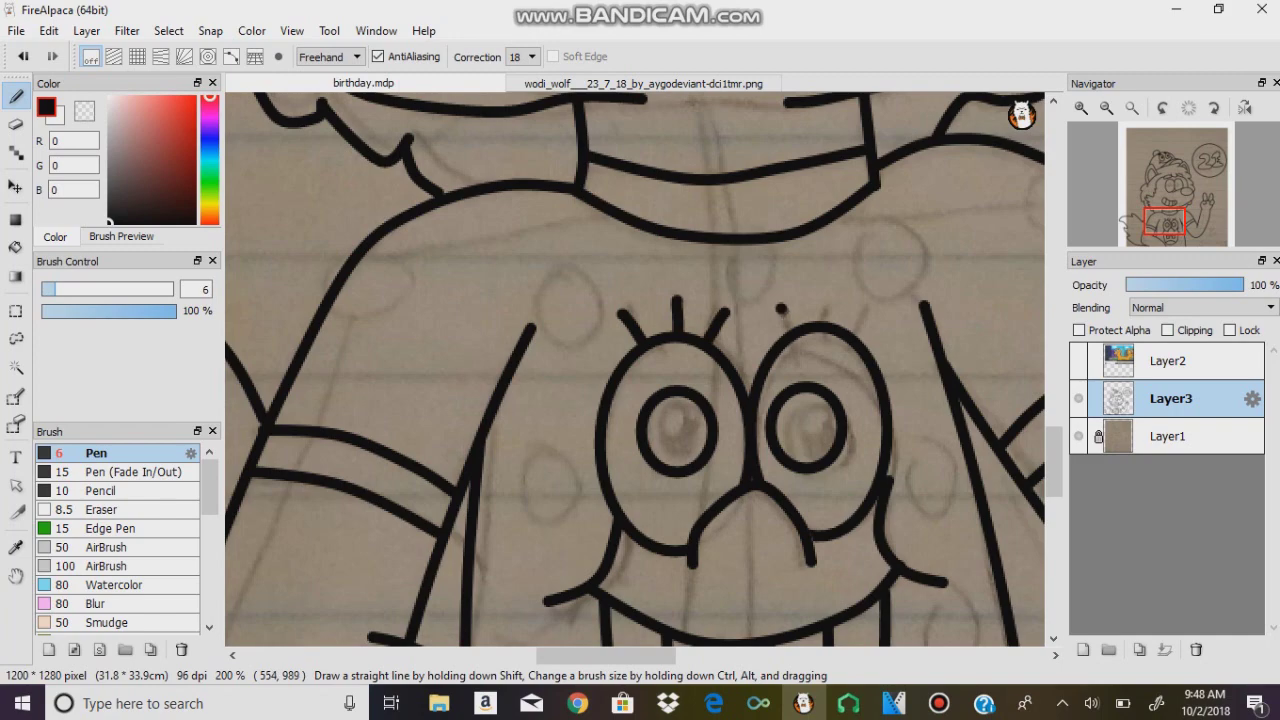
pyautogui.hotkey('ctrl', 'y')
pyautogui.scroll(-2, 635, 370)
# Ink a contour around the number 21 inside the circle on Layer3, using the pen's Curve mode
pyautogui.click(1170, 436)
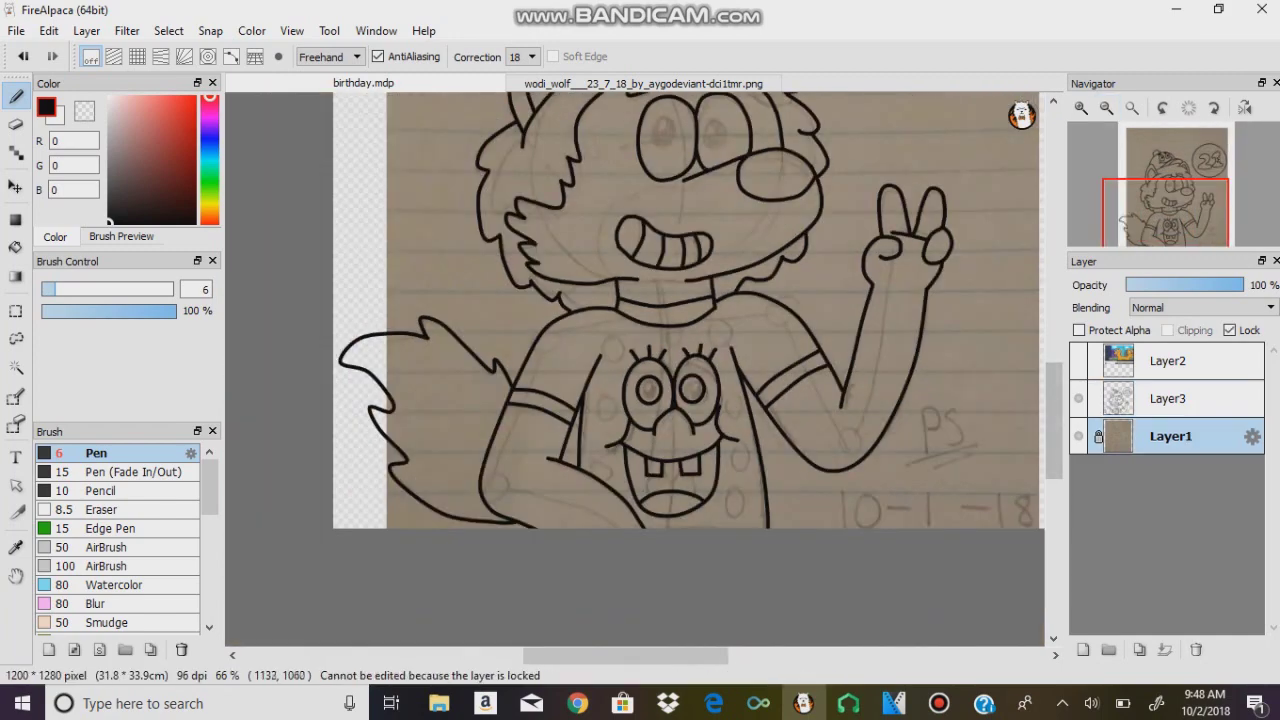
pyautogui.scroll(1, 635, 370)
pyautogui.scroll(-2, 635, 370)
pyautogui.scroll(2, 635, 370)
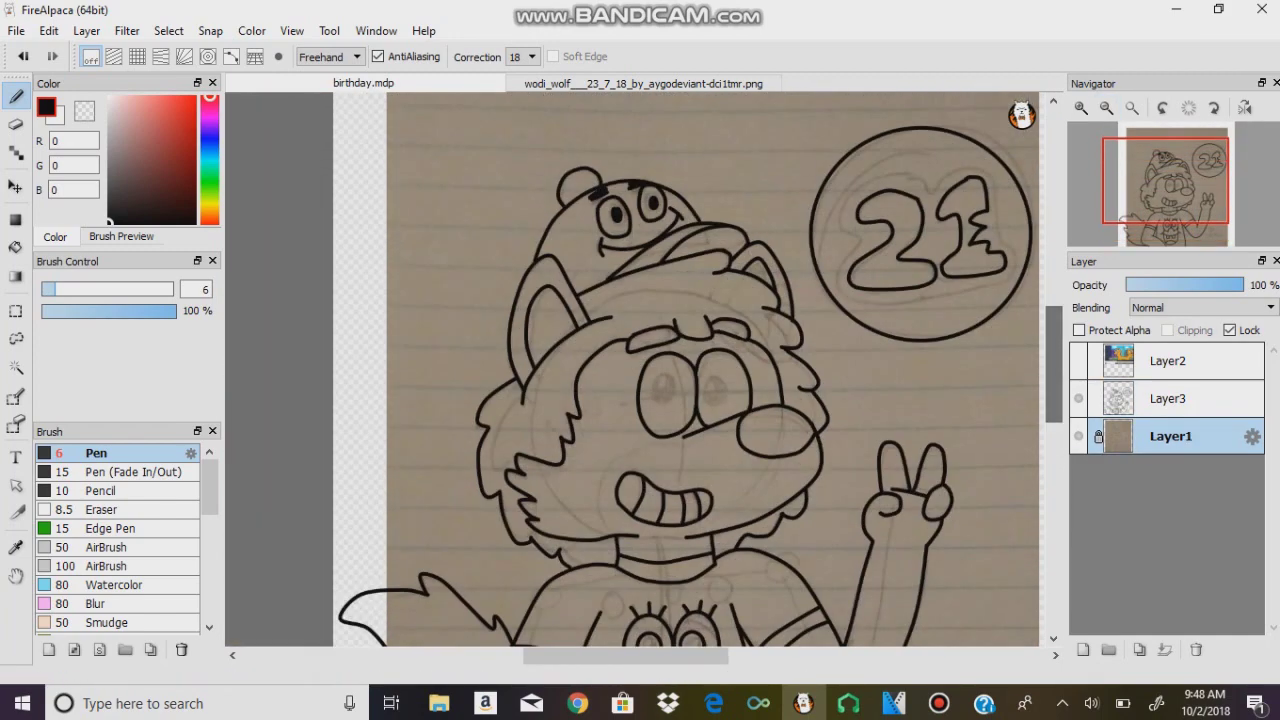
pyautogui.scroll(3, 635, 370)
pyautogui.click(327, 57)
pyautogui.click(313, 146)
pyautogui.click(1170, 398)
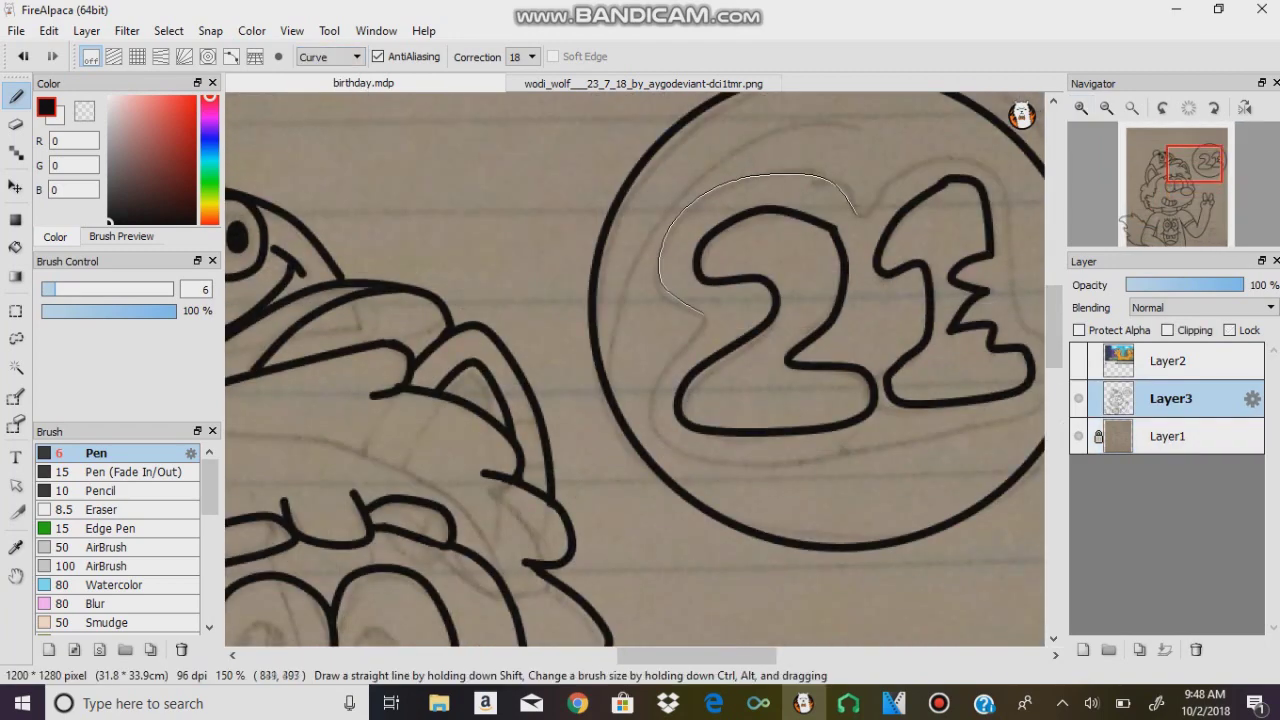
pyautogui.hscroll(3, 635, 370)
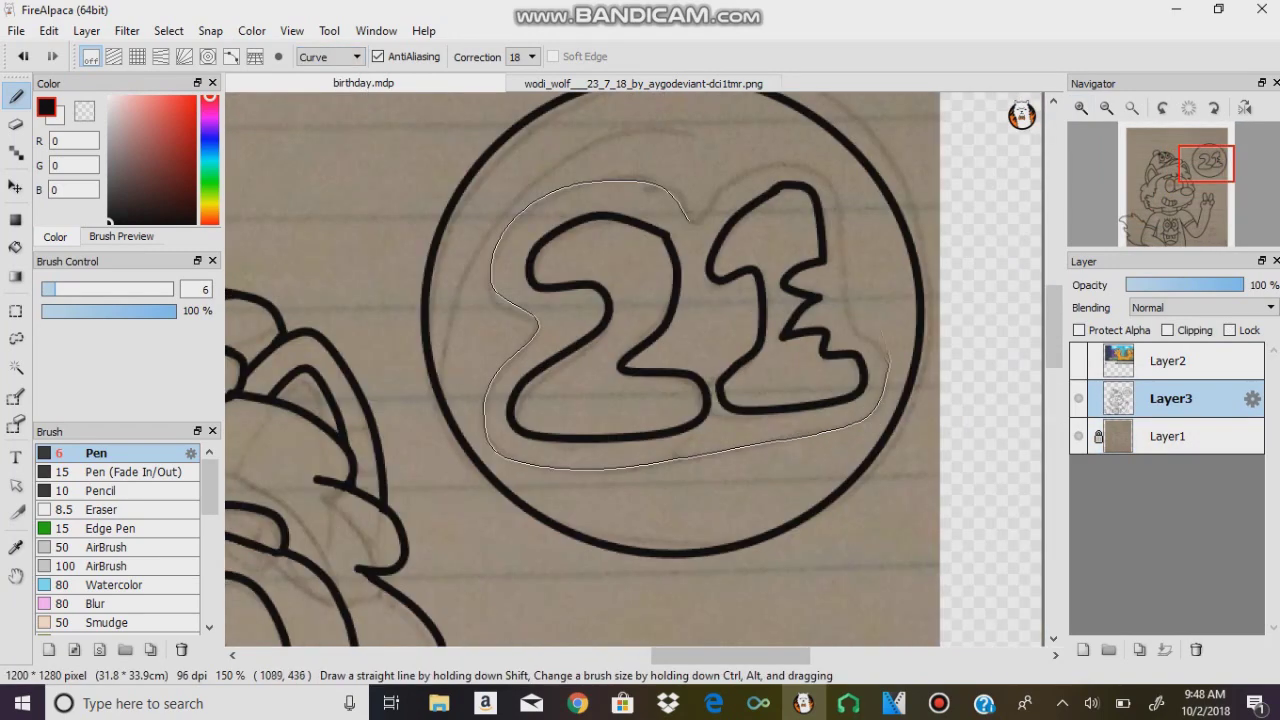
pyautogui.press('Return')
pyautogui.scroll(-3, 635, 370)
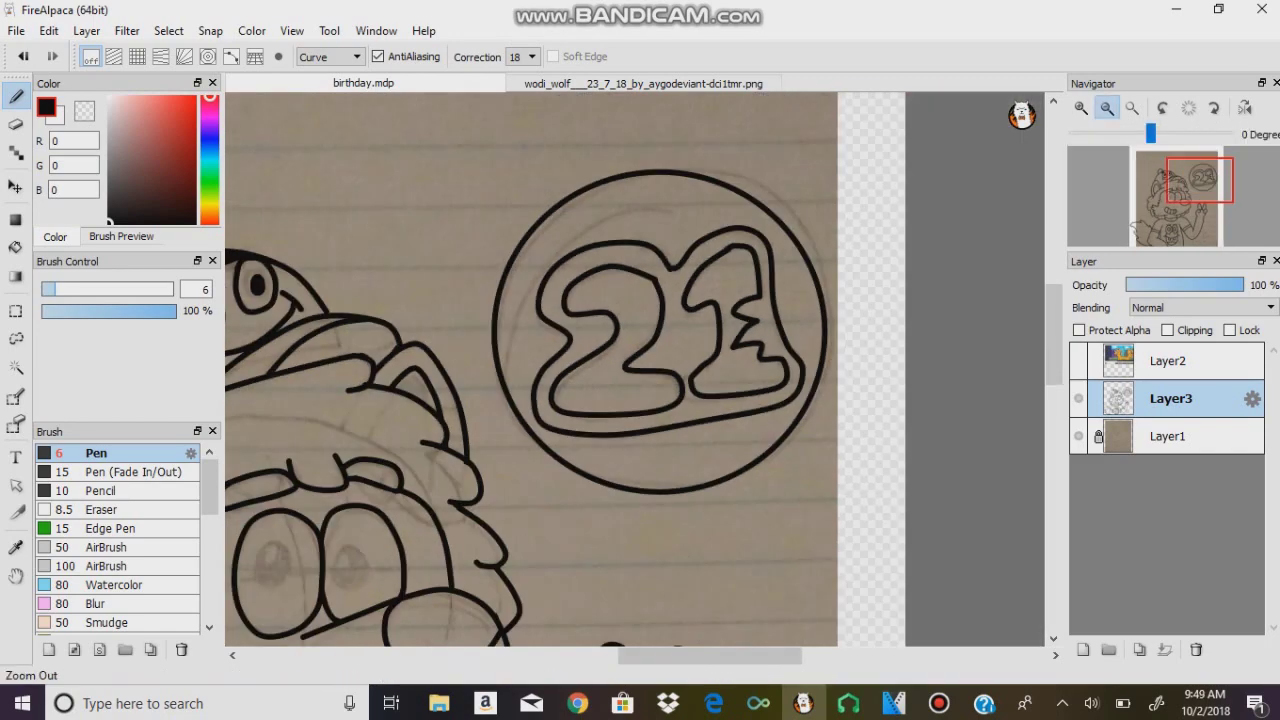
# Delete Layer1 with the scanned pencil sketch, leaving the line art on a transparent canvas
pyautogui.click(1170, 436)
pyautogui.click(1196, 649)
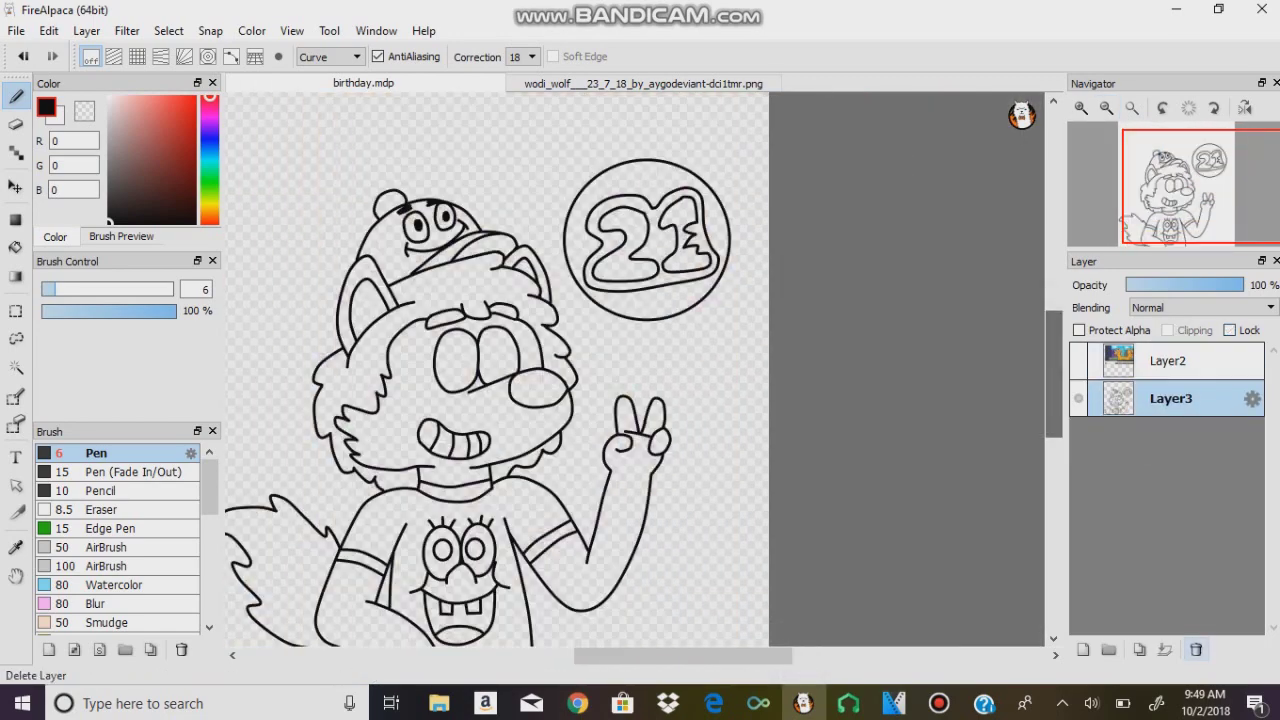
pyautogui.scroll(1, 565, 370)
pyautogui.click(15, 187)
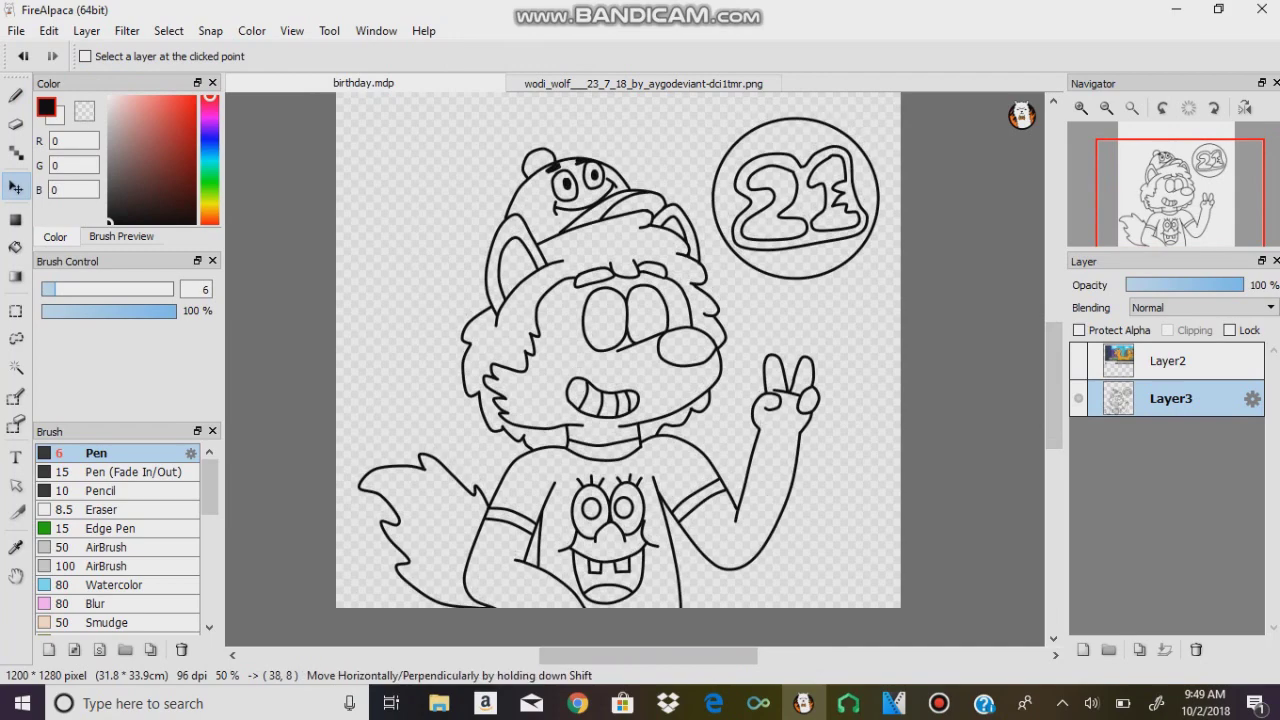
# Sample the reference wolf's hair brown (92, 16, 0) and fill the hair on a new layer beneath the line art
pyautogui.click(643, 83)
pyautogui.click(15, 547)
pyautogui.click(363, 83)
pyautogui.click(1083, 649)
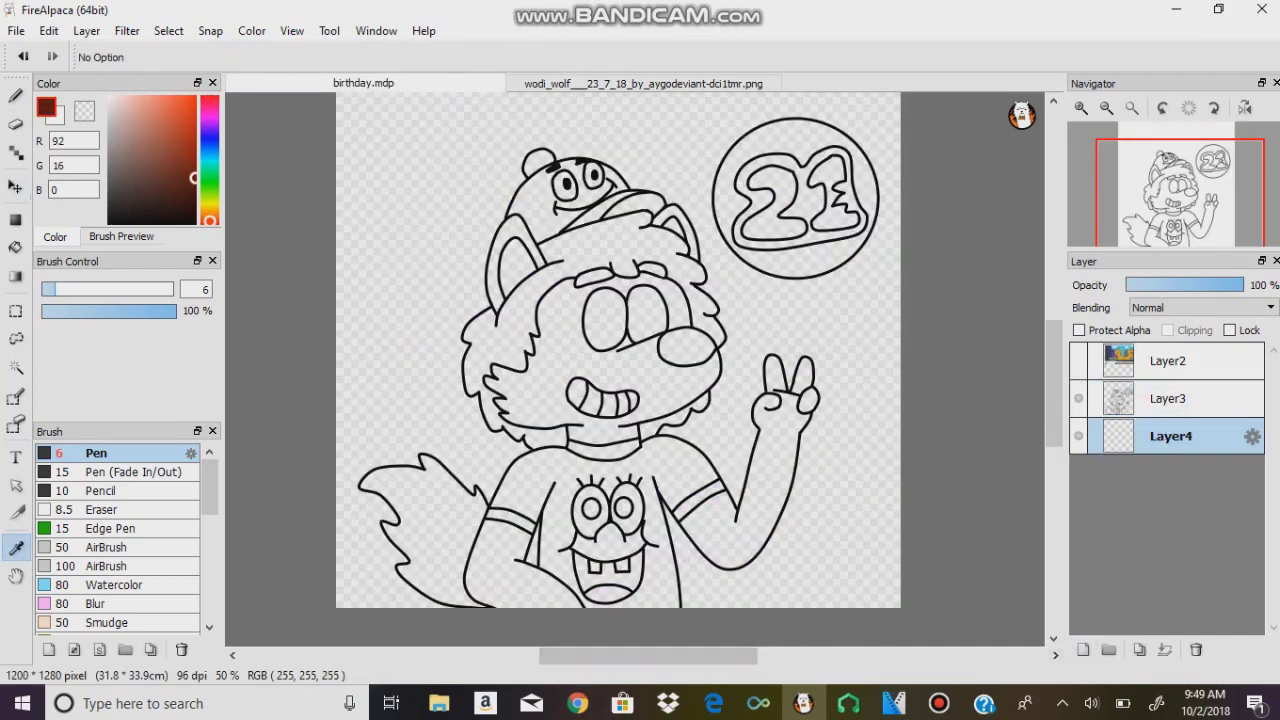
pyautogui.click(15, 247)
pyautogui.click(600, 250)
# Paste the reference wolf image into birthday.mdp as a new layer and move it to the top of the layer stack
pyautogui.click(643, 83)
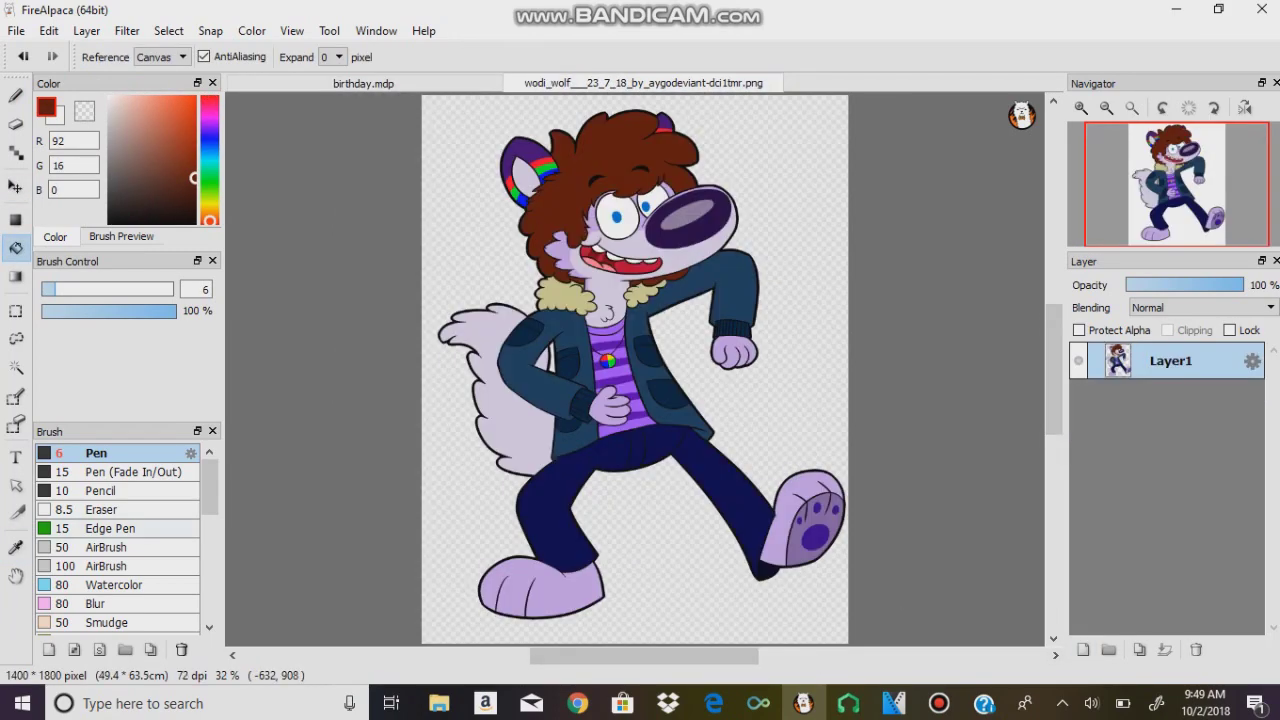
pyautogui.click(15, 547)
pyautogui.click(363, 83)
pyautogui.click(86, 30)
pyautogui.hotkey('ctrl', 'v')
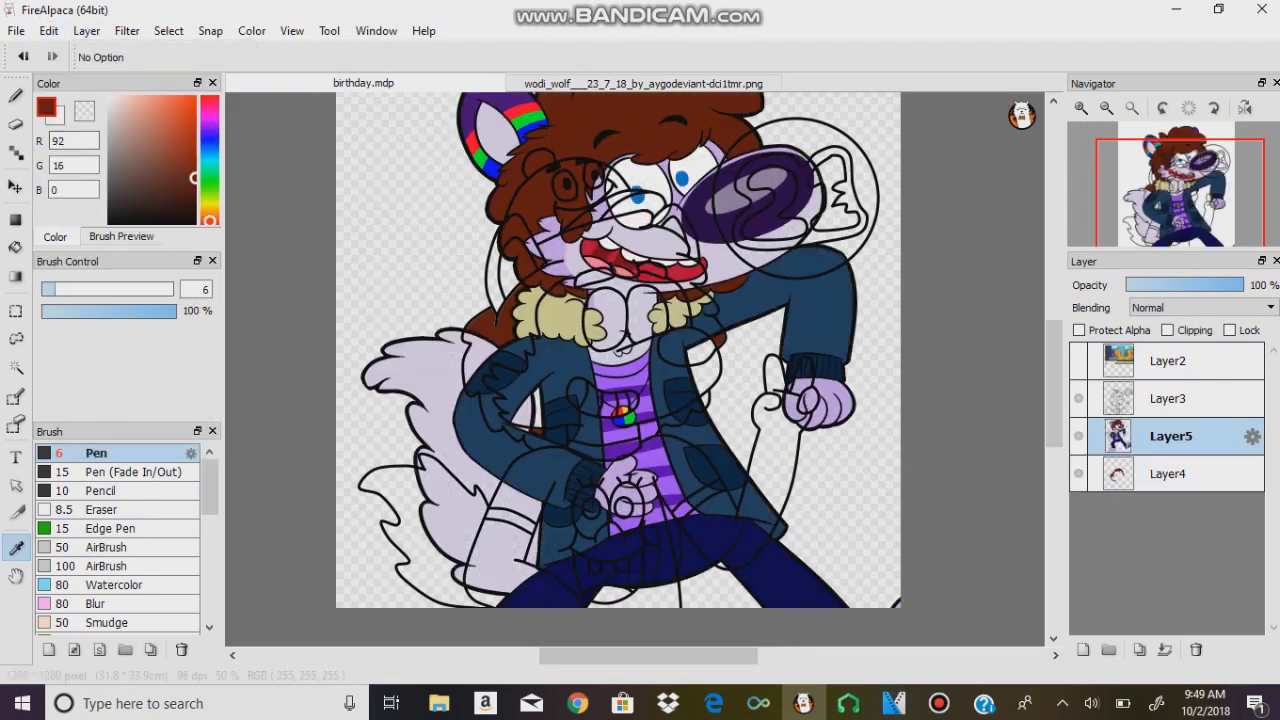
pyautogui.moveTo(1170, 436); pyautogui.dragTo(1170, 360)
# Sample light purple (199, 164, 233) from the reference, hide the reference layer, and fill both arms on Layer4
pyautogui.click(586, 486)
pyautogui.click(1078, 360)
pyautogui.click(1170, 473)
pyautogui.click(15, 247)
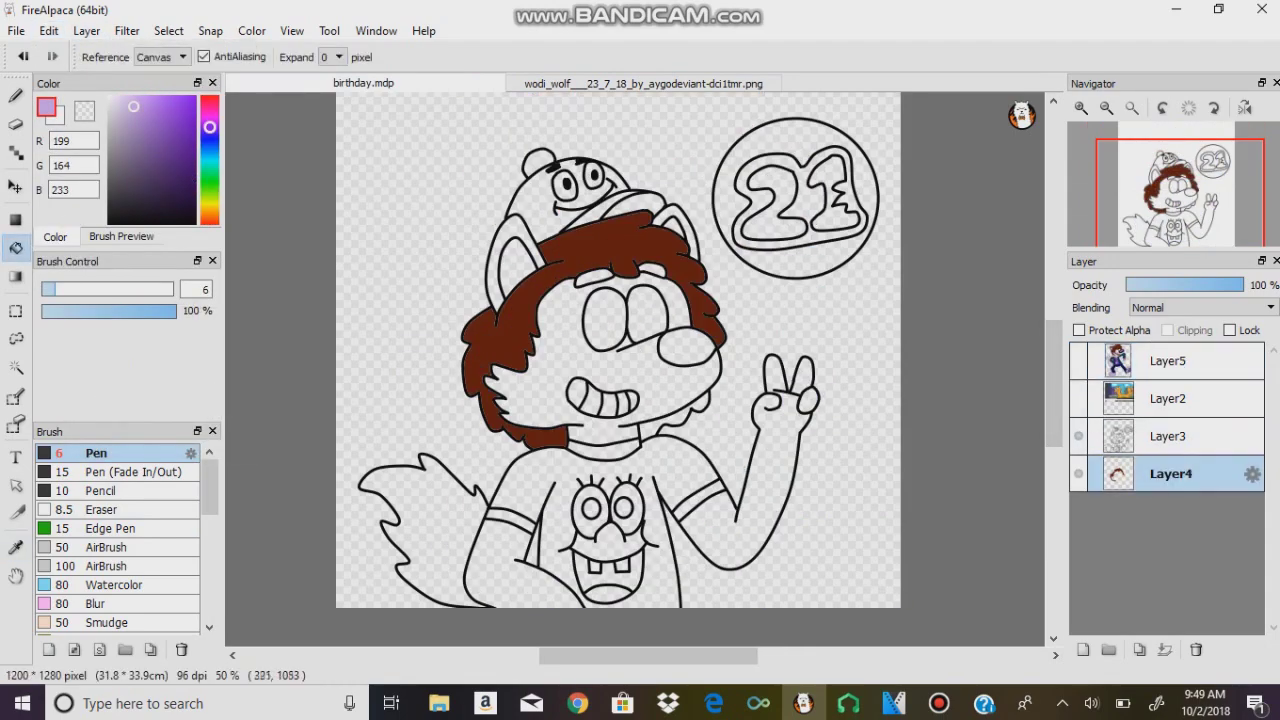
pyautogui.click(520, 575)
pyautogui.click(765, 470)
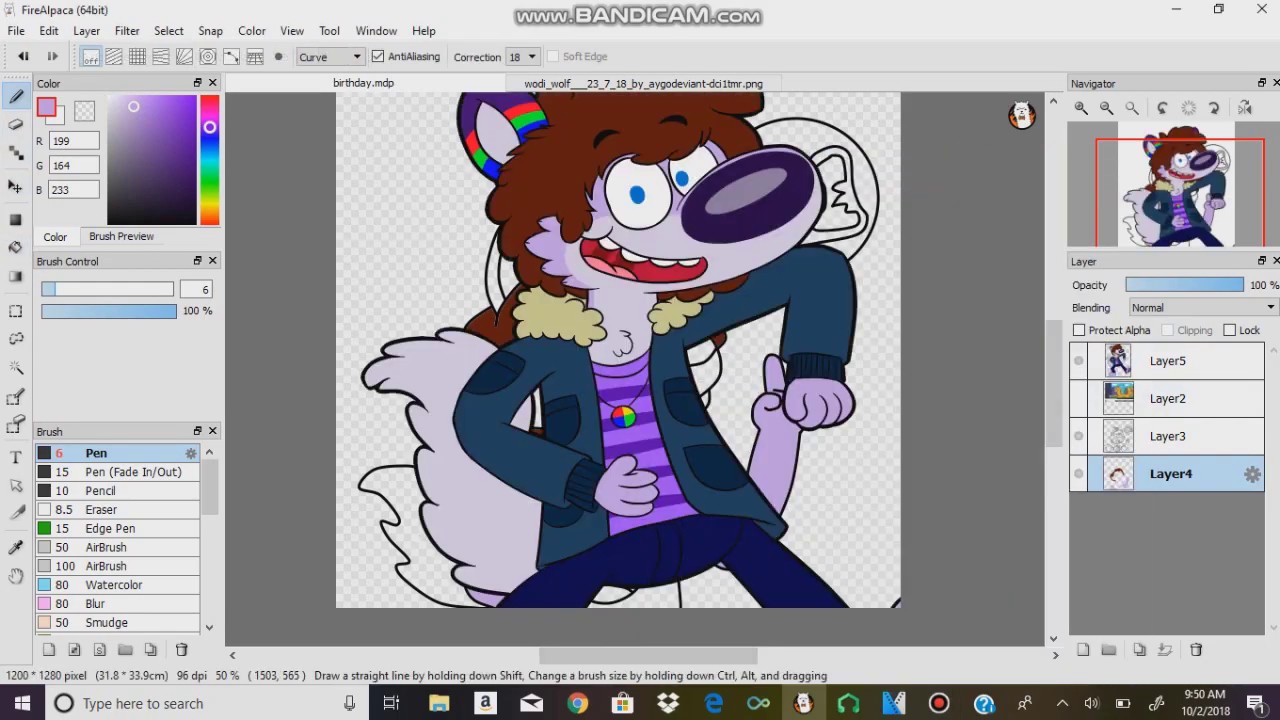
# Fill the wolf's face and neck with the same light purple as the arms
pyautogui.click(15, 547)
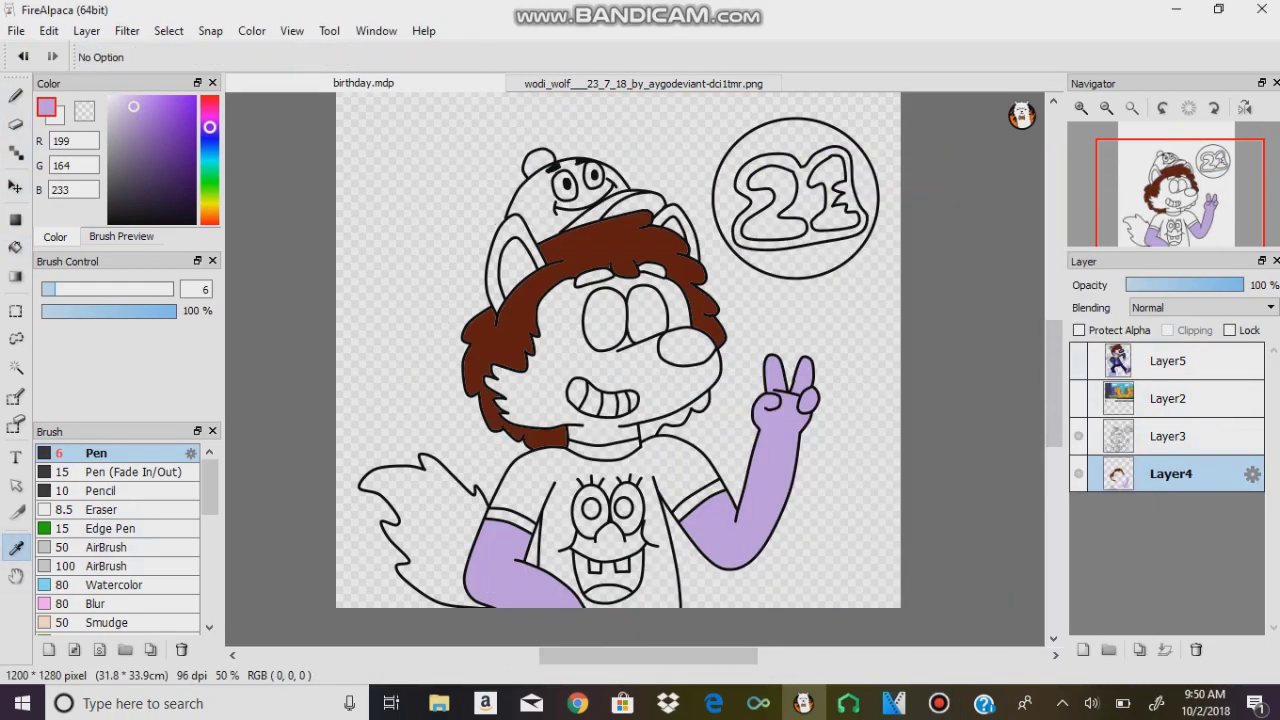
pyautogui.click(15, 247)
pyautogui.click(560, 360)
# Outline the muzzle and throat area with a curve in pale lavender (220, 208, 233) and fill it with that colour
pyautogui.scroll(3, 560, 360)
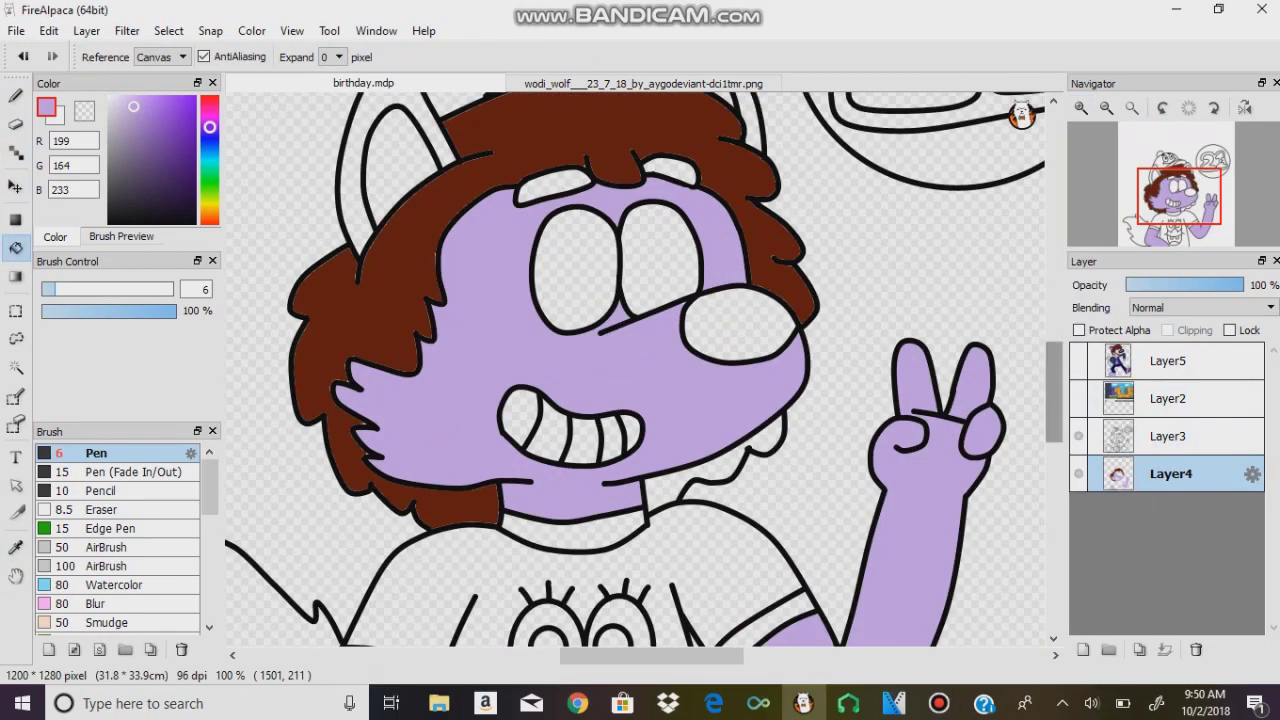
pyautogui.press('i')
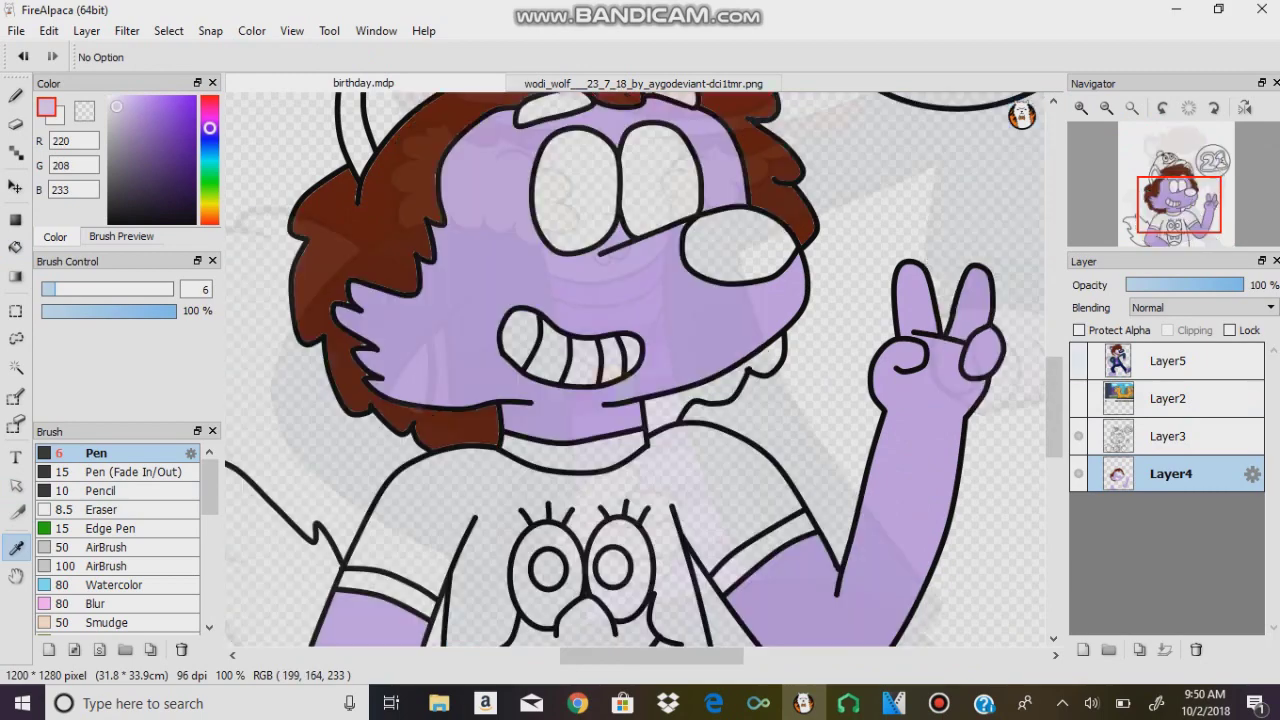
pyautogui.scroll(1, 630, 345)
pyautogui.press('b')
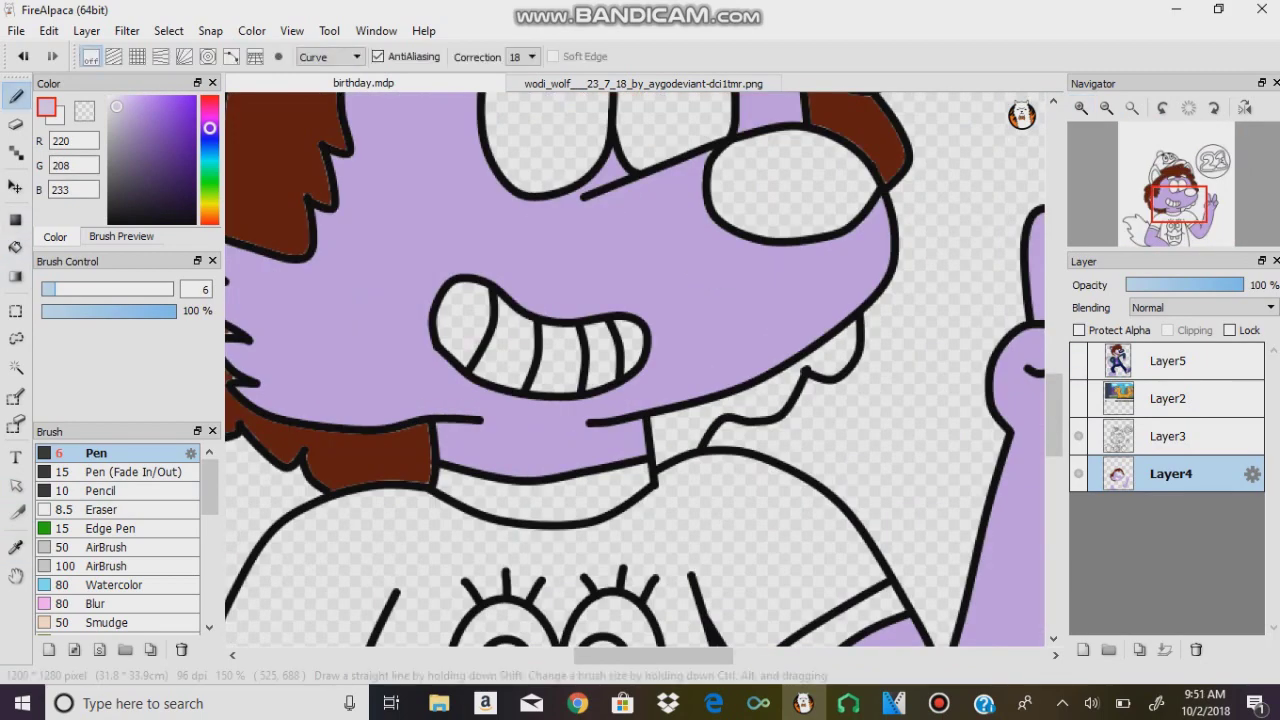
pyautogui.press('Return')
pyautogui.press('g')
pyautogui.click(700, 300)
# Touch up the edge of the pale lavender muzzle area with the pen in Freehand mode
pyautogui.press('b')
pyautogui.click(330, 56)
pyautogui.click(320, 66)
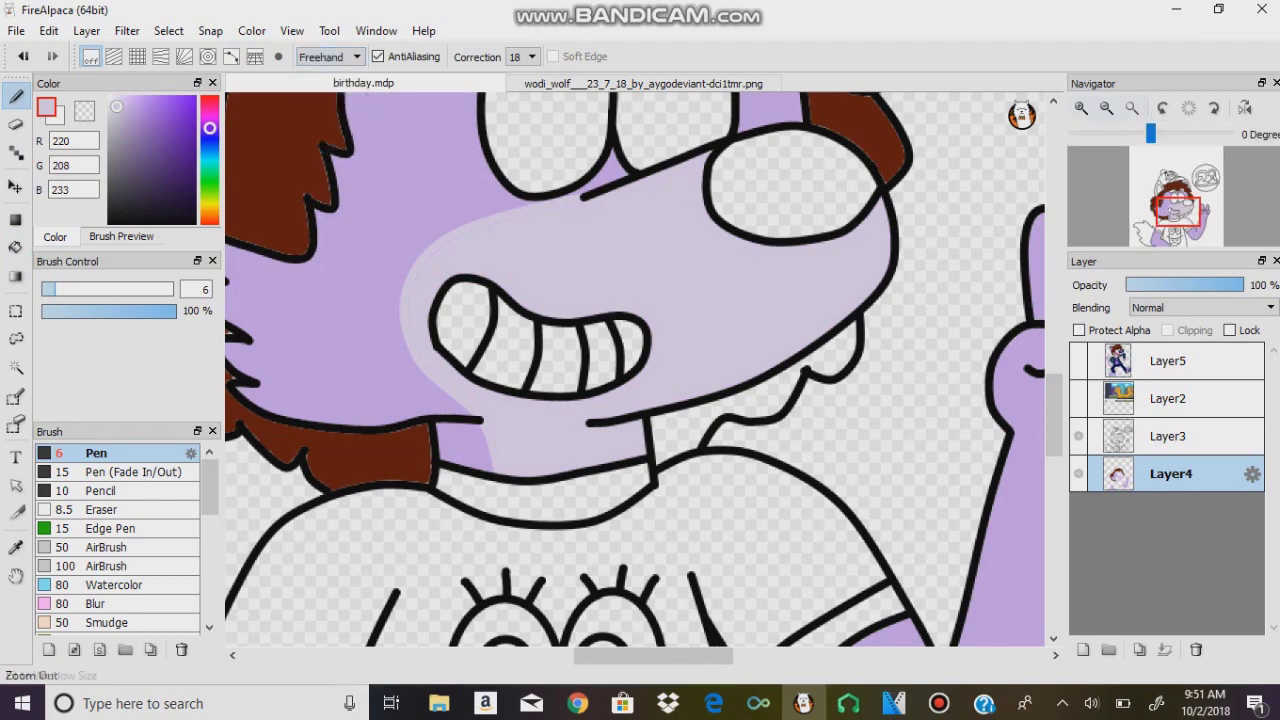
pyautogui.scroll(2, 440, 360)
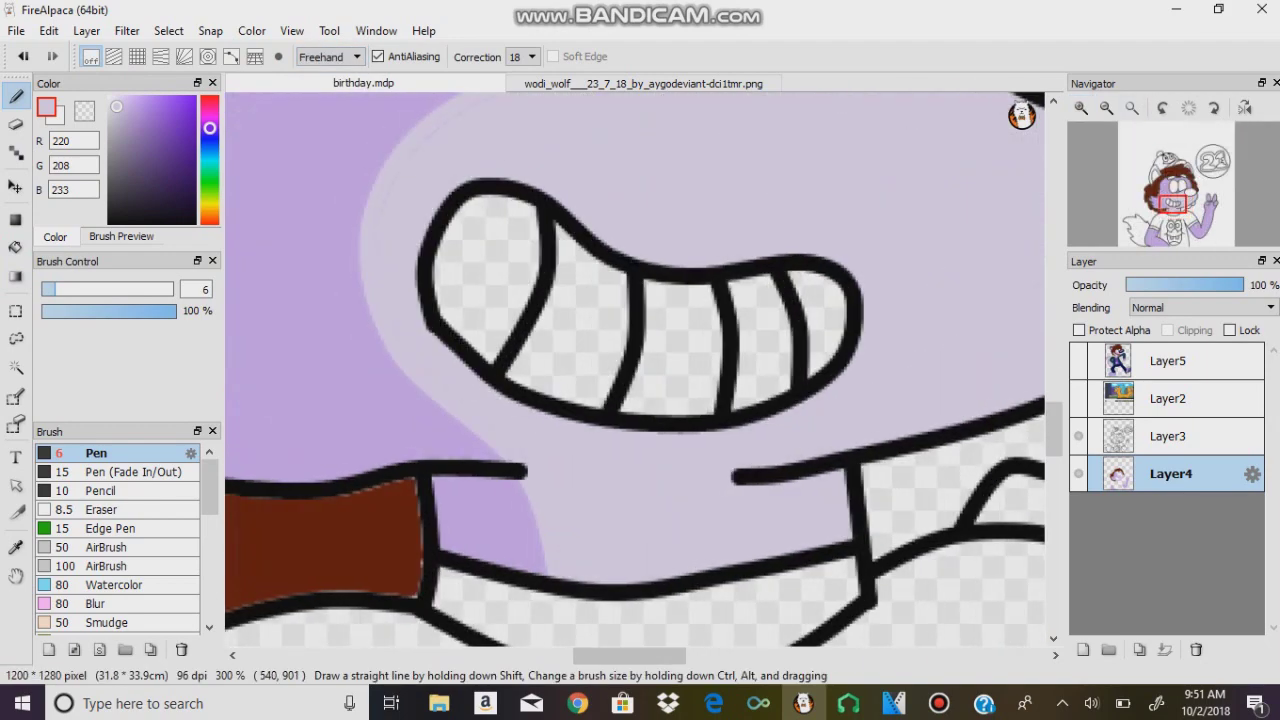
pyautogui.scroll(3, 635, 370)
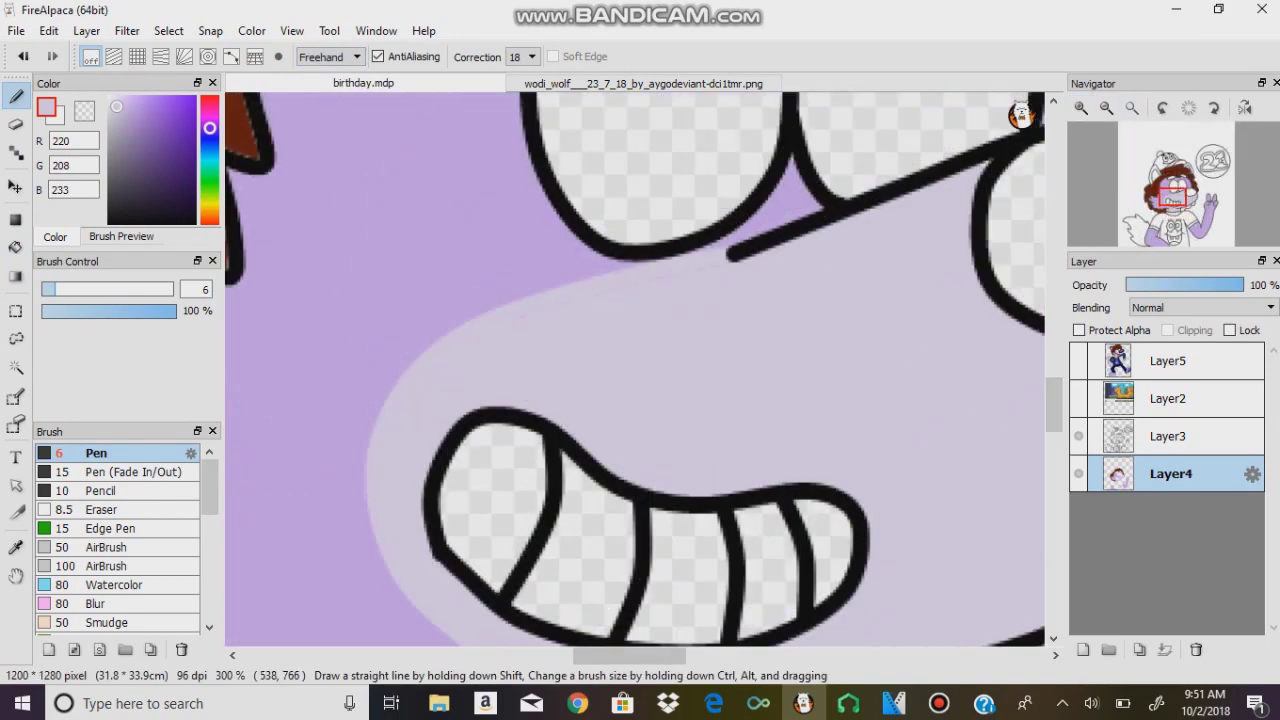
# Fill the wolf's teeth and both eyes with white (255, 255, 255)
pyautogui.press('g')
pyautogui.click(109, 97)
pyautogui.click(478, 500)
pyautogui.click(570, 560)
pyautogui.click(685, 570)
pyautogui.click(760, 565)
pyautogui.click(825, 545)
pyautogui.scroll(2, 635, 370)
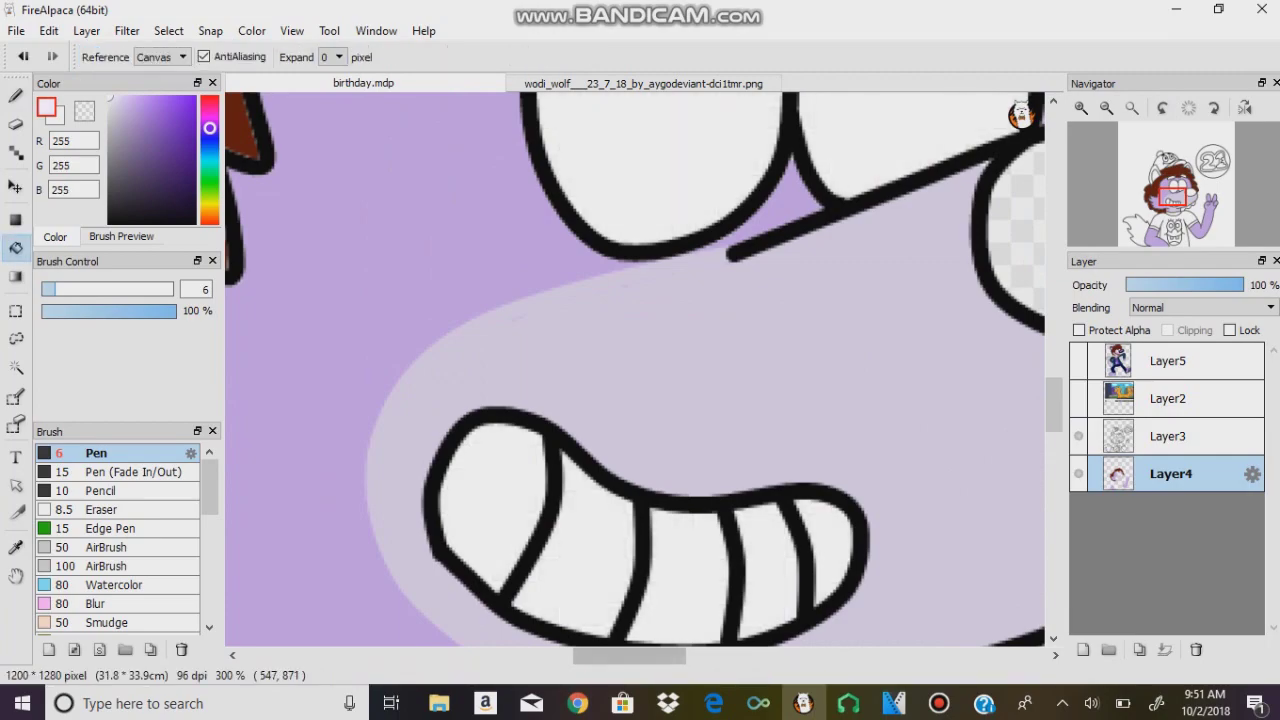
# Fill the remaining hair below the jaw with brown (92, 16, 0) and the outer ears with dark purple (63, 8, 115)
pyautogui.scroll(-2, 635, 370)
pyautogui.keyDown('alt'); pyautogui.click(690, 240); pyautogui.keyUp('alt')
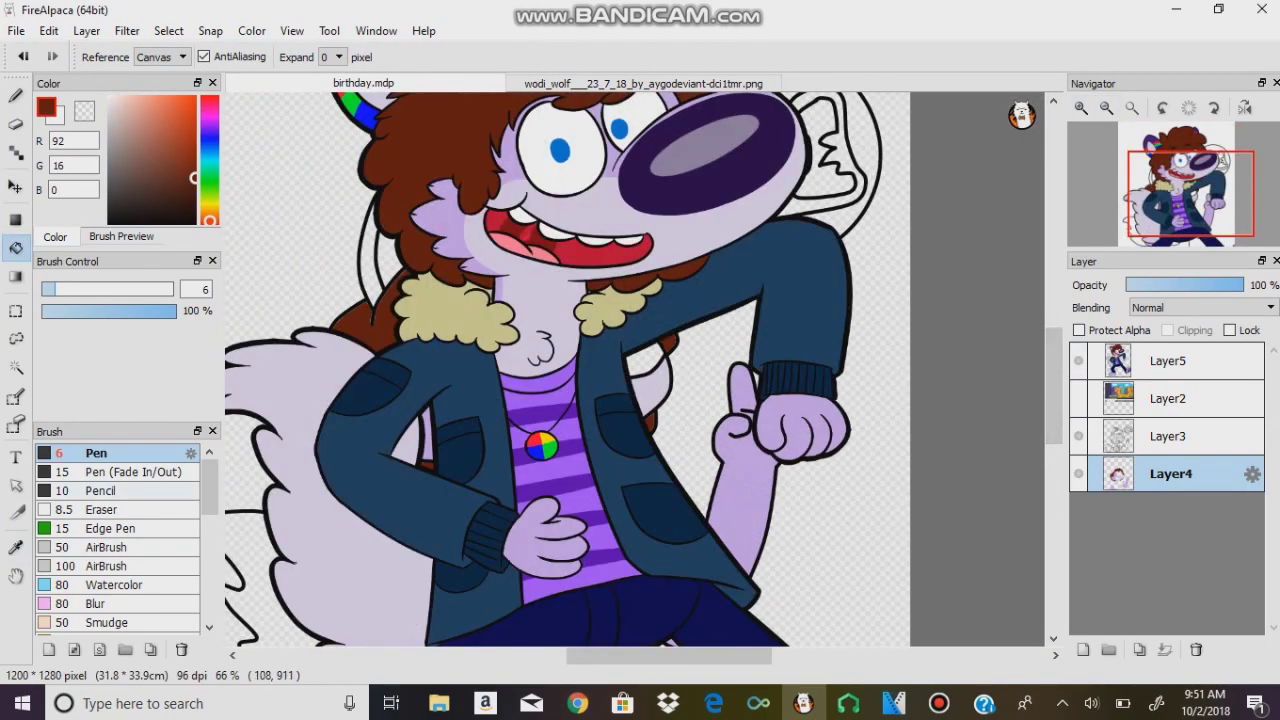
pyautogui.press('i')
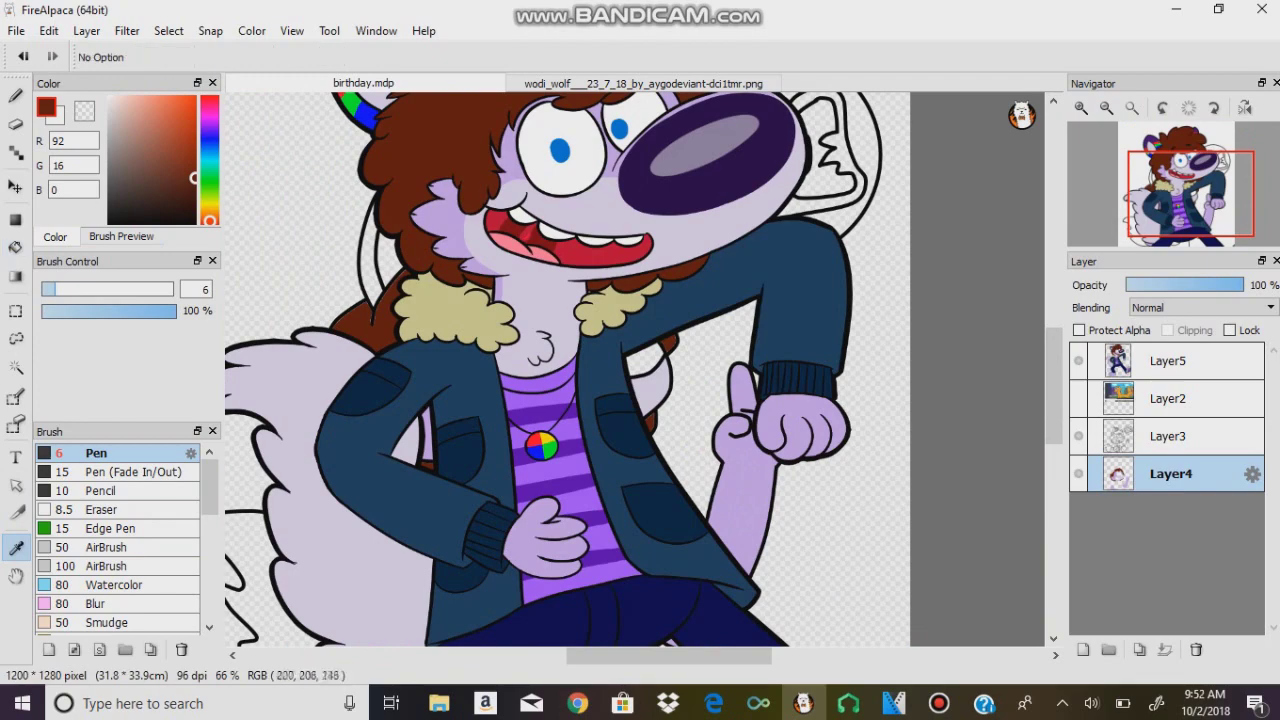
pyautogui.scroll(2, 635, 370)
pyautogui.press('g')
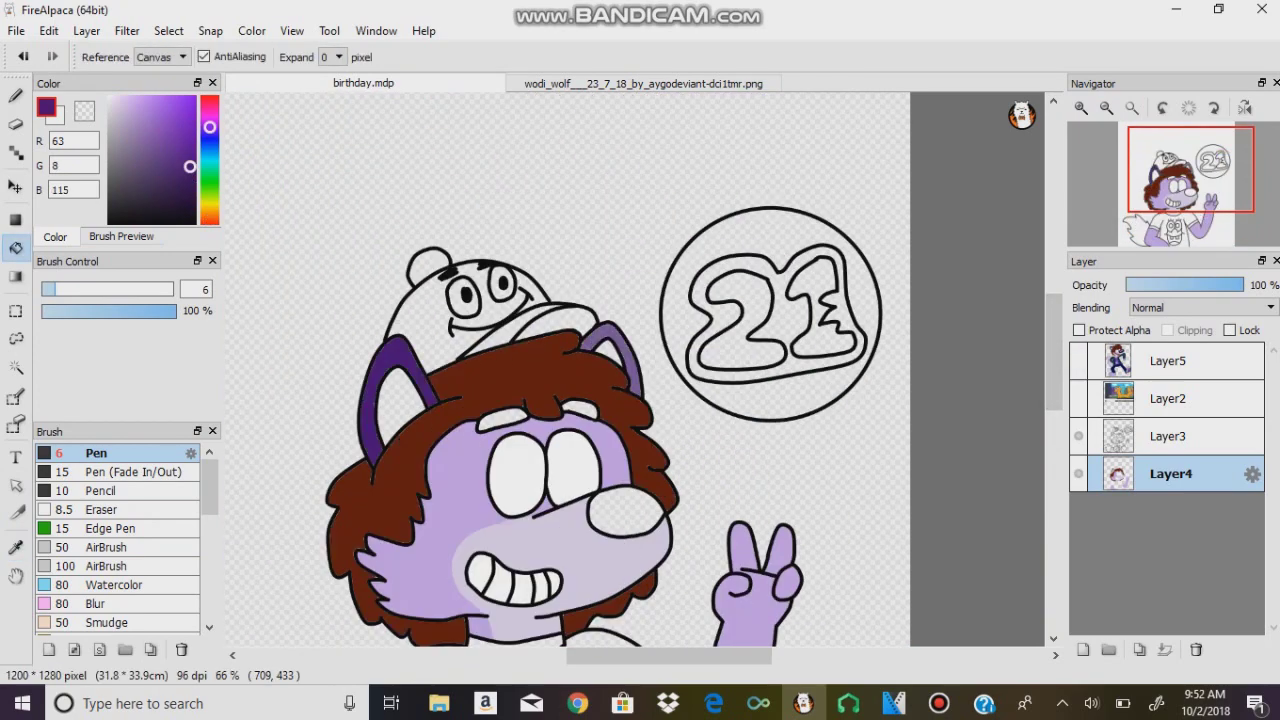
# Fill the inner ears and the tail with pale lavender (220, 208, 233) sampled from the muzzle
pyautogui.keyDown('alt'); pyautogui.click(480, 565); pyautogui.keyUp('alt')
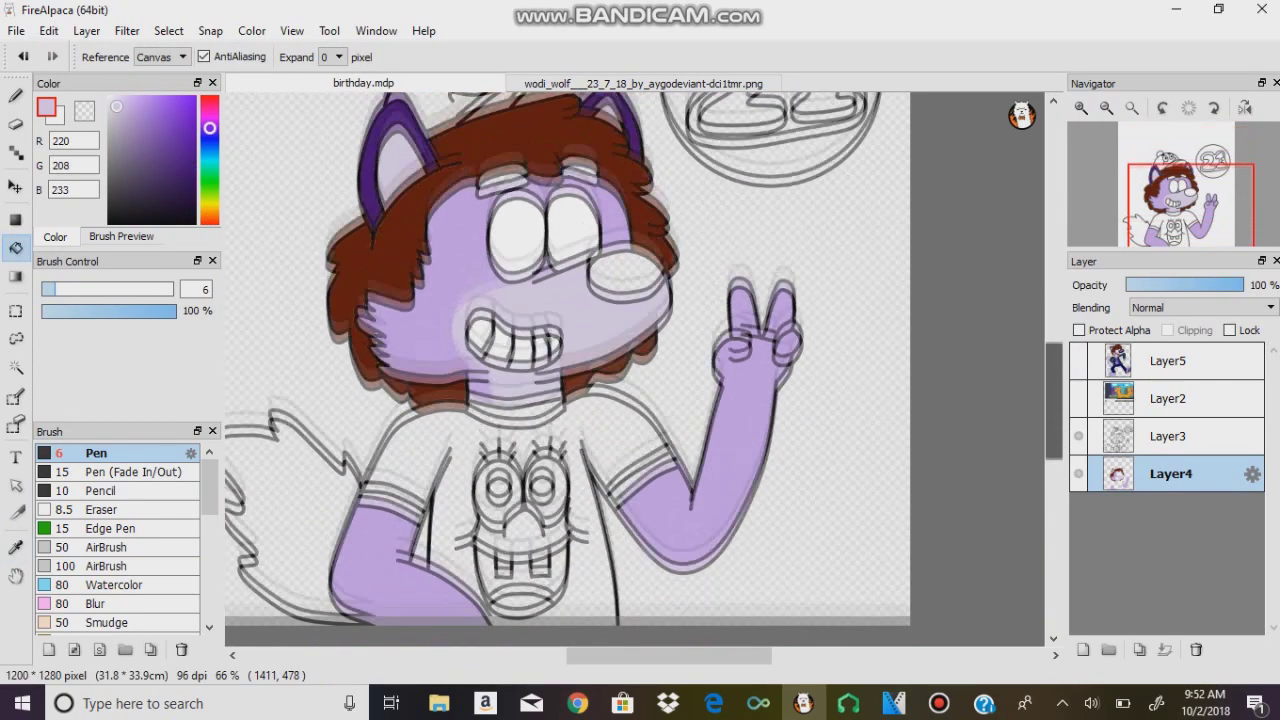
pyautogui.press('i')
pyautogui.press('g')
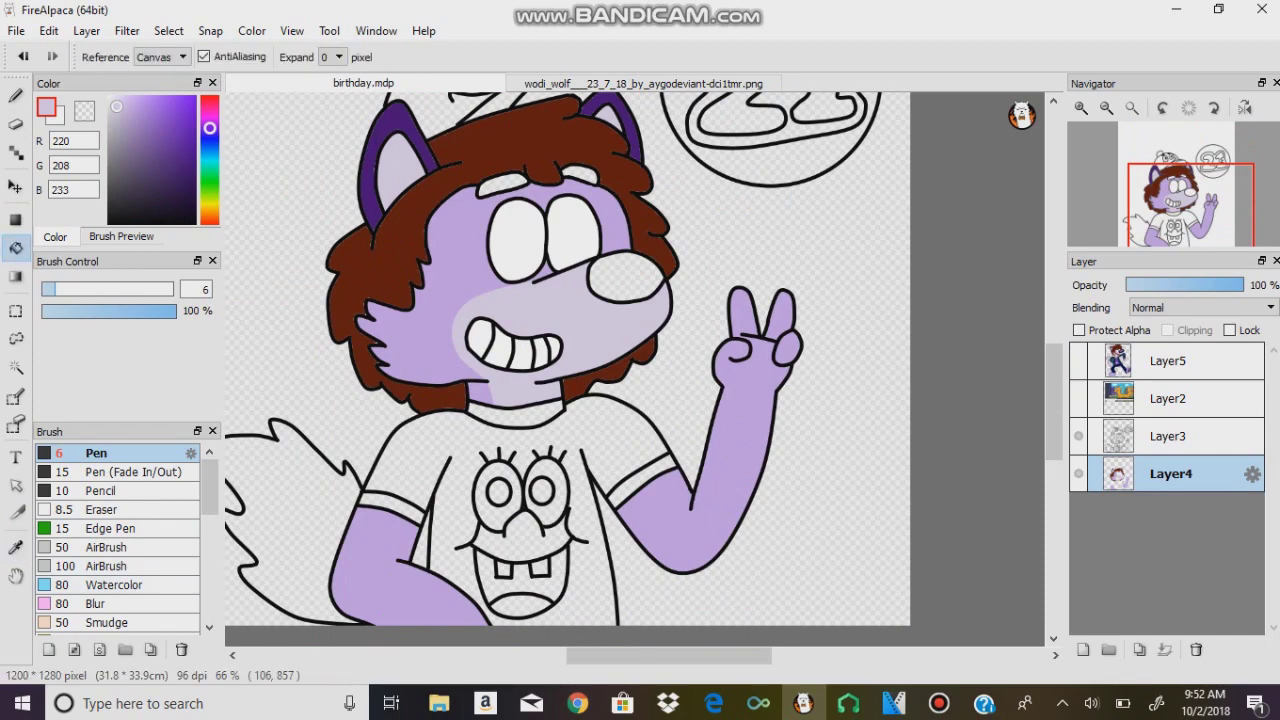
pyautogui.click(290, 540)
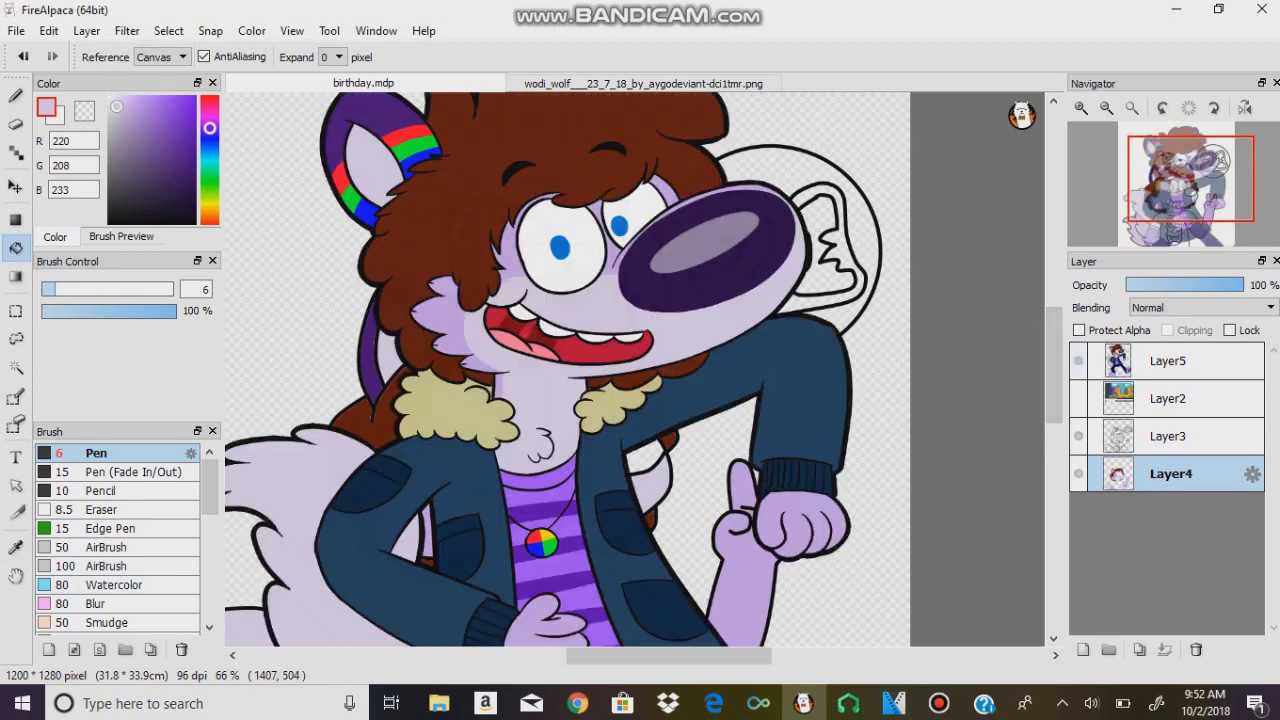
# Fill the nose with deep purple (30, 0, 62) and both eyebrows with near-black (21, 21, 21)
pyautogui.press('i')
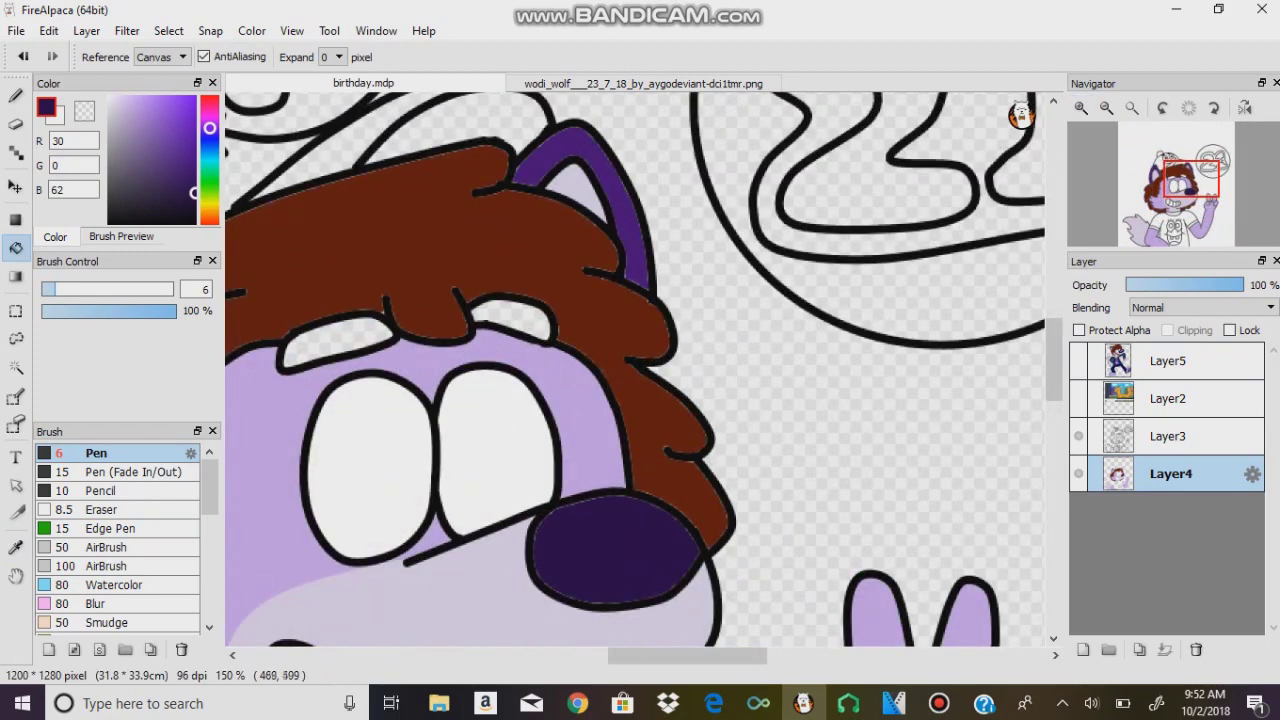
pyautogui.press('i')
pyautogui.click(540, 505)
pyautogui.press('g')
pyautogui.click(330, 342)
pyautogui.click(510, 318)
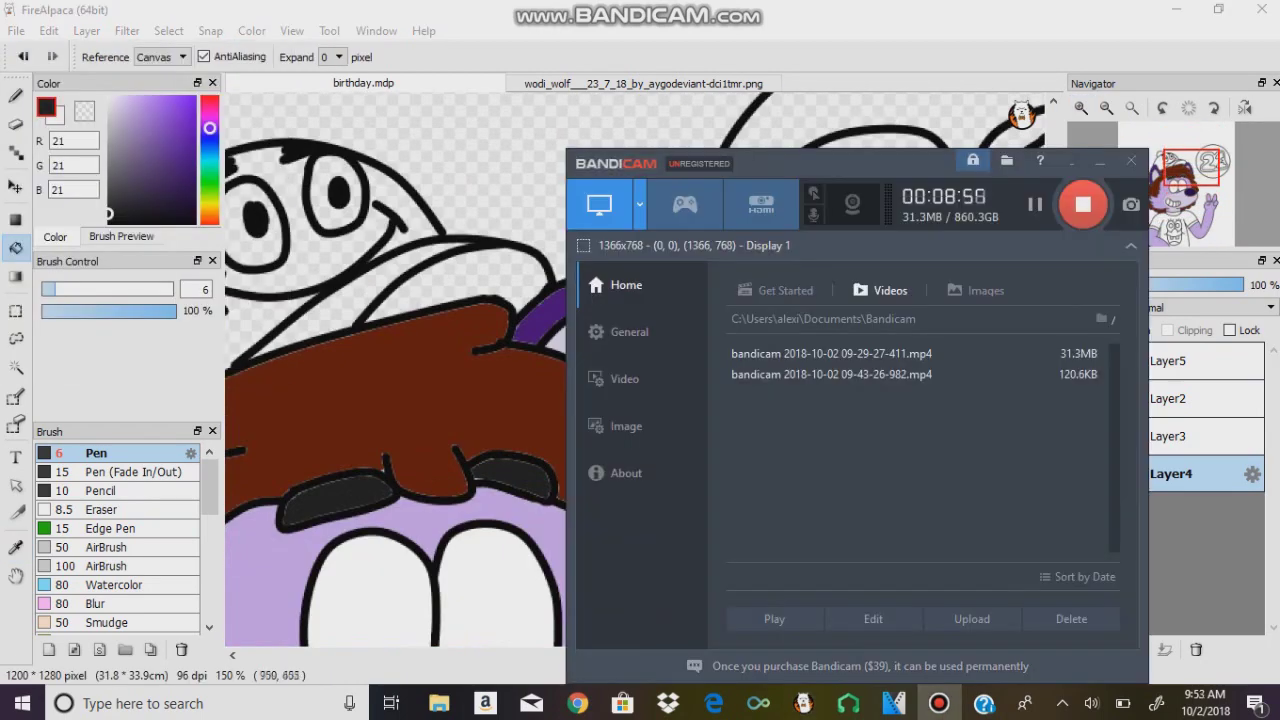
# Open the colour reference images spongebob_by_only_avril and patrick_star_by_ninjasaus from the Pictures folder
pyautogui.click(16, 31)
pyautogui.click(60, 97)
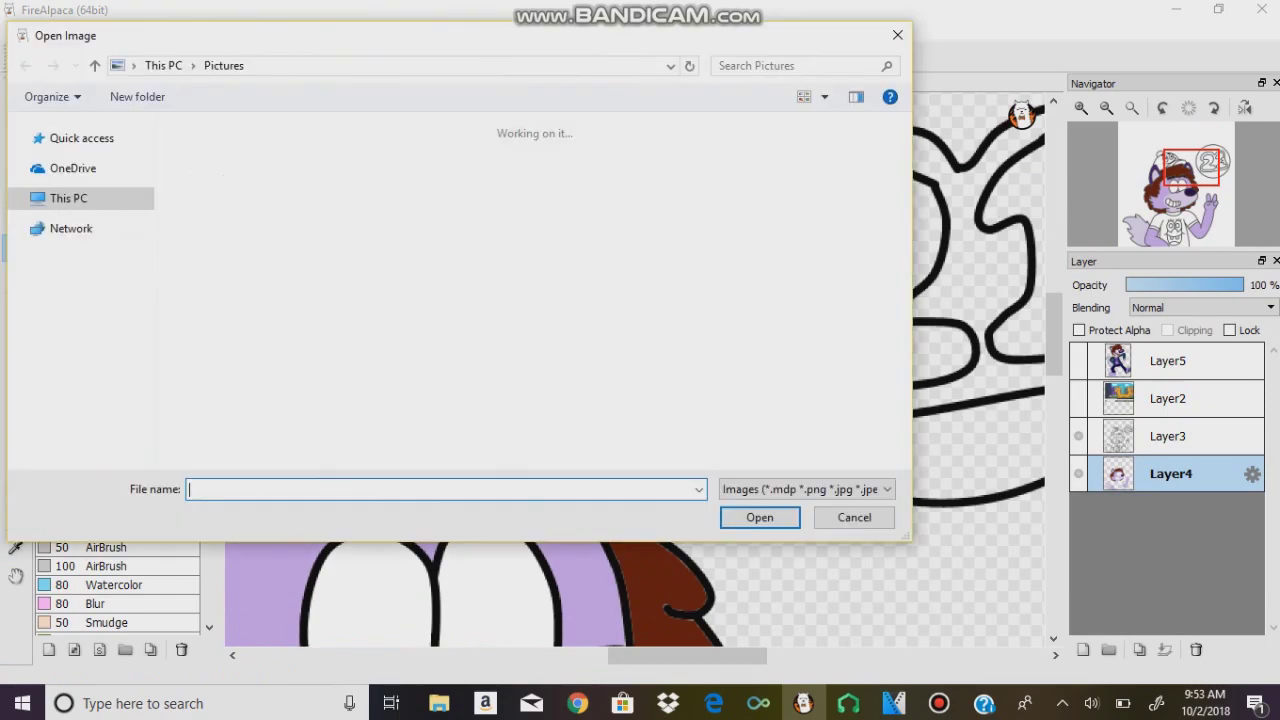
pyautogui.scroll(-3, 540, 290)
pyautogui.click(530, 360)
pyautogui.click(760, 517)
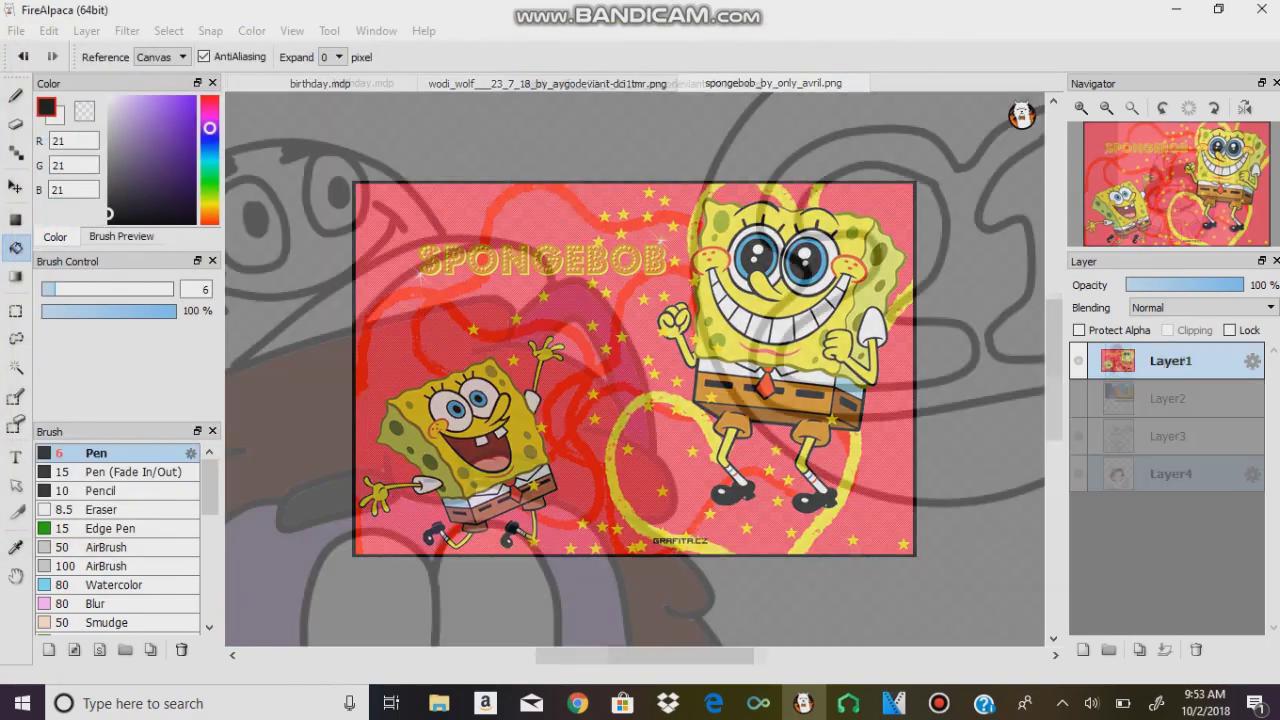
pyautogui.click(16, 31)
pyautogui.click(60, 97)
pyautogui.scroll(-3, 540, 290)
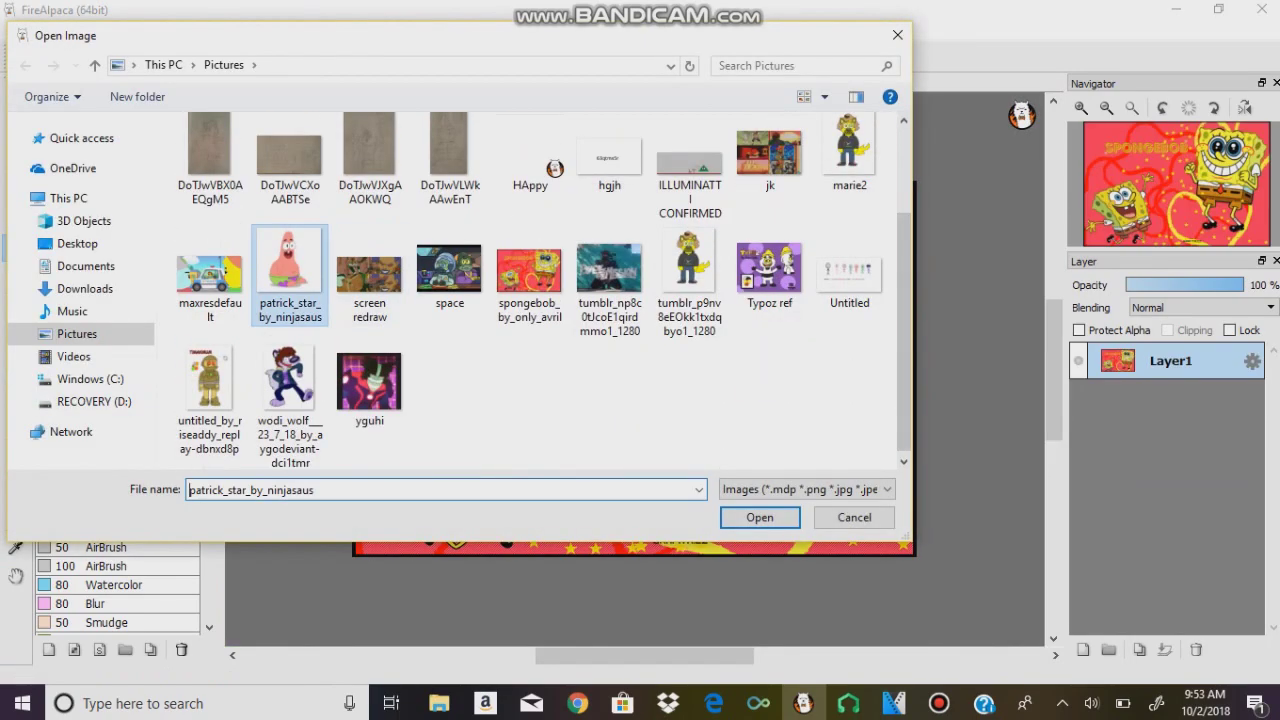
pyautogui.doubleClick(290, 290)
# Sample Patrick's pink from the reference image and fill the cap in birthday.mdp with it
pyautogui.click(16, 547)
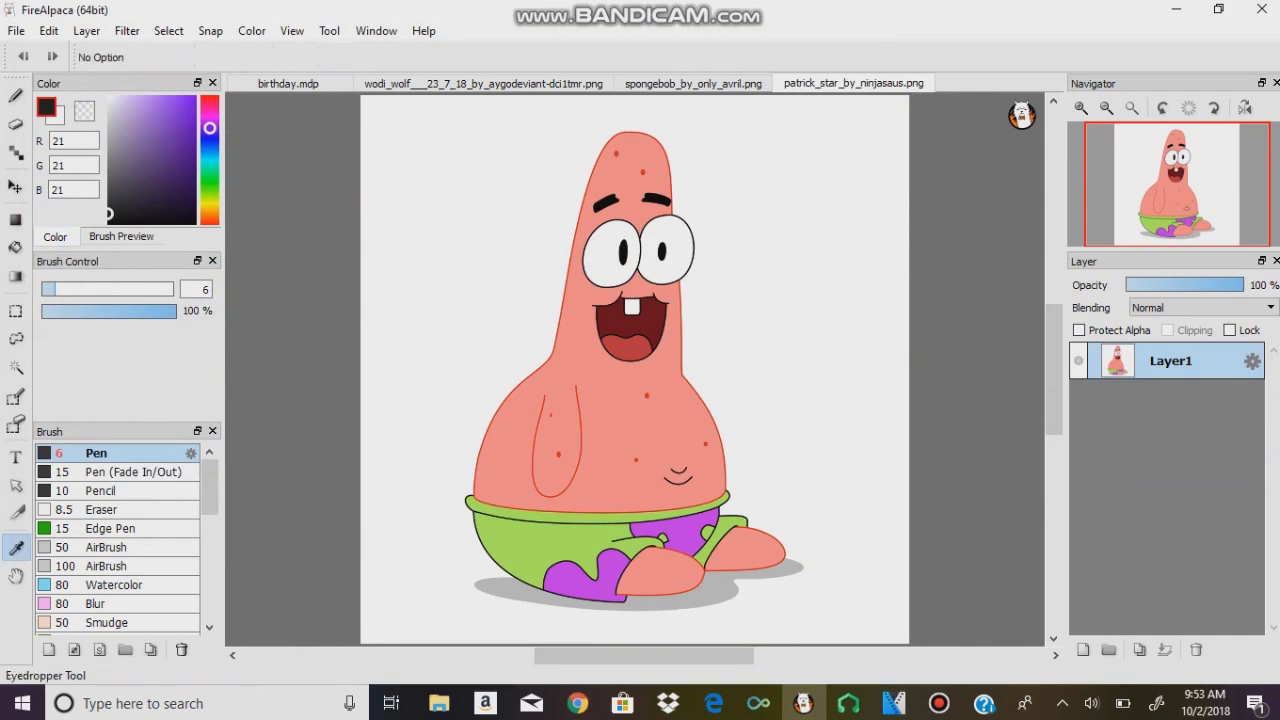
pyautogui.click(288, 83)
pyautogui.scroll(-2, 640, 370)
pyautogui.click(16, 247)
pyautogui.click(530, 200)
pyautogui.click(430, 150)
pyautogui.click(157, 113)
pyautogui.click(720, 285)
pyautogui.click(720, 290)
pyautogui.scroll(1, 720, 290)
pyautogui.scroll(2, 635, 370)
# Move Layer6 to the bottom of the layer stack, beneath Layer4
pyautogui.press('i')
pyautogui.click(1170, 436)
pyautogui.press('b')
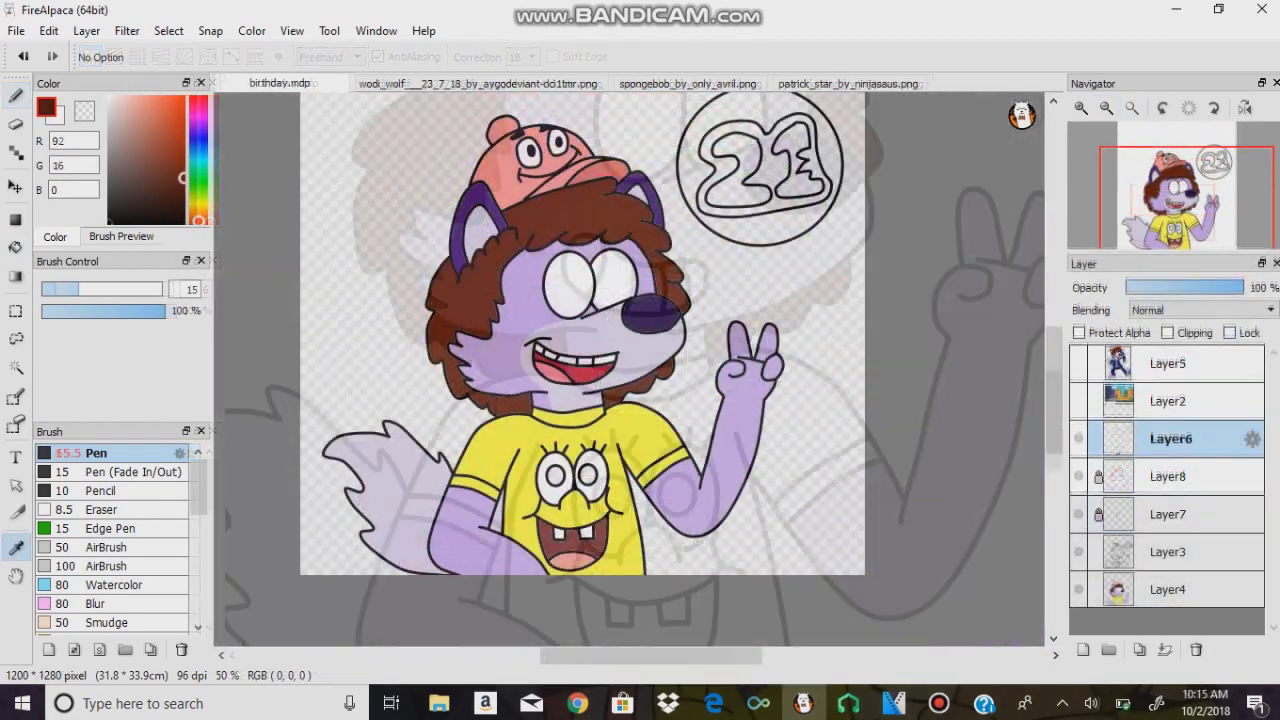
pyautogui.press('i')
pyautogui.scroll(2, 630, 370)
pyautogui.moveTo(1170, 438); pyautogui.dragTo(1170, 589)
pyautogui.scroll(3, 520, 560)
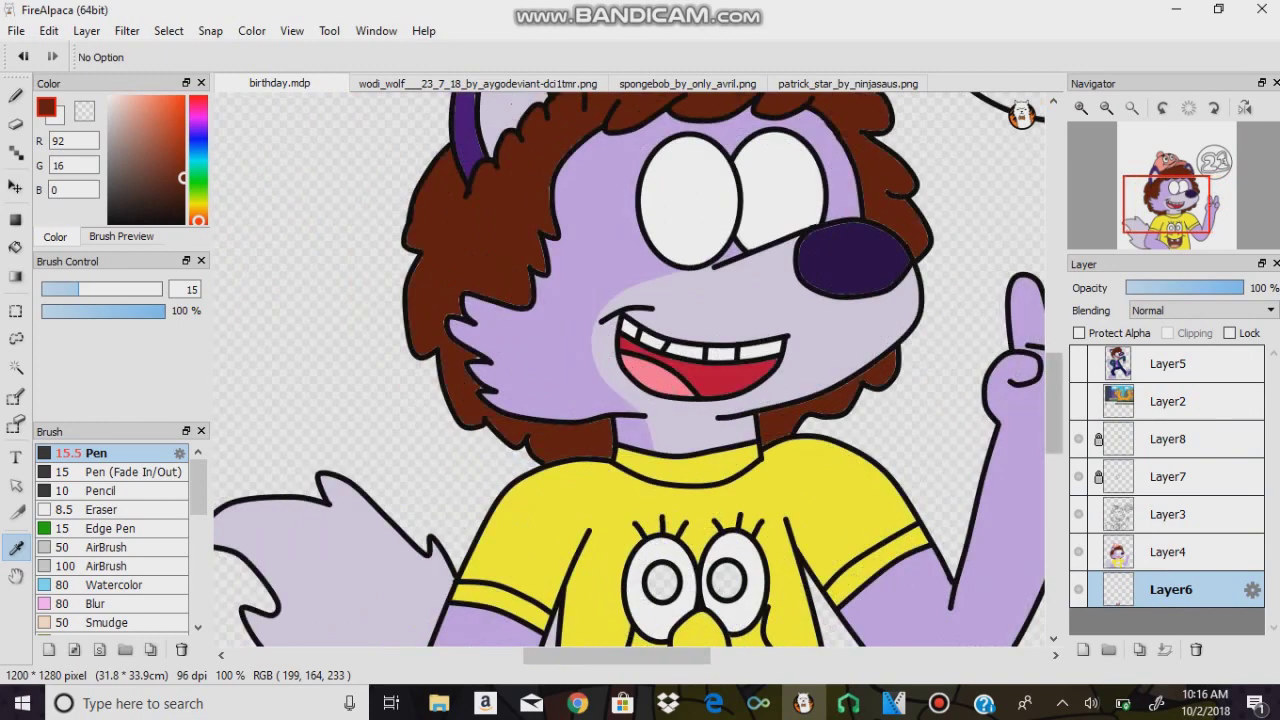
# Select SpongeBob's mouth interior on the shirt and paint a dark brown (69, 23, 15) throat with a red-brown (116, 32, 37) uvula
pyautogui.hscroll(3, 630, 355)
pyautogui.press('w')
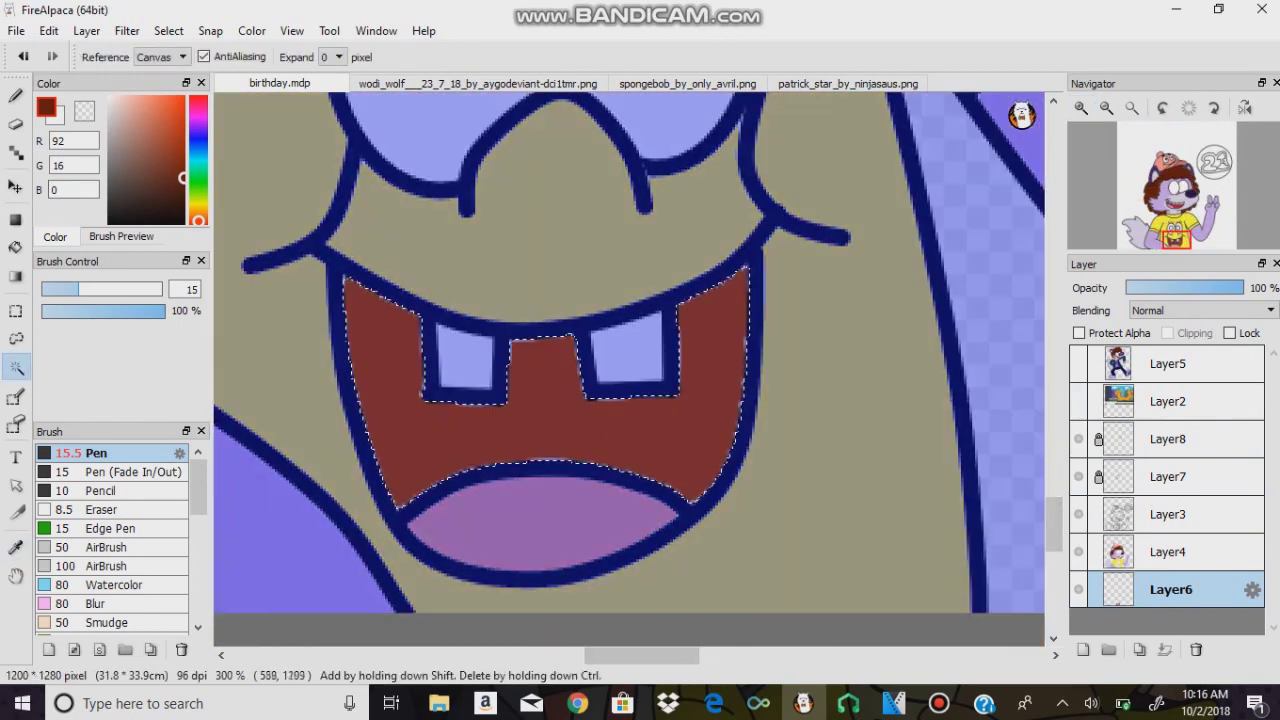
pyautogui.press('b')
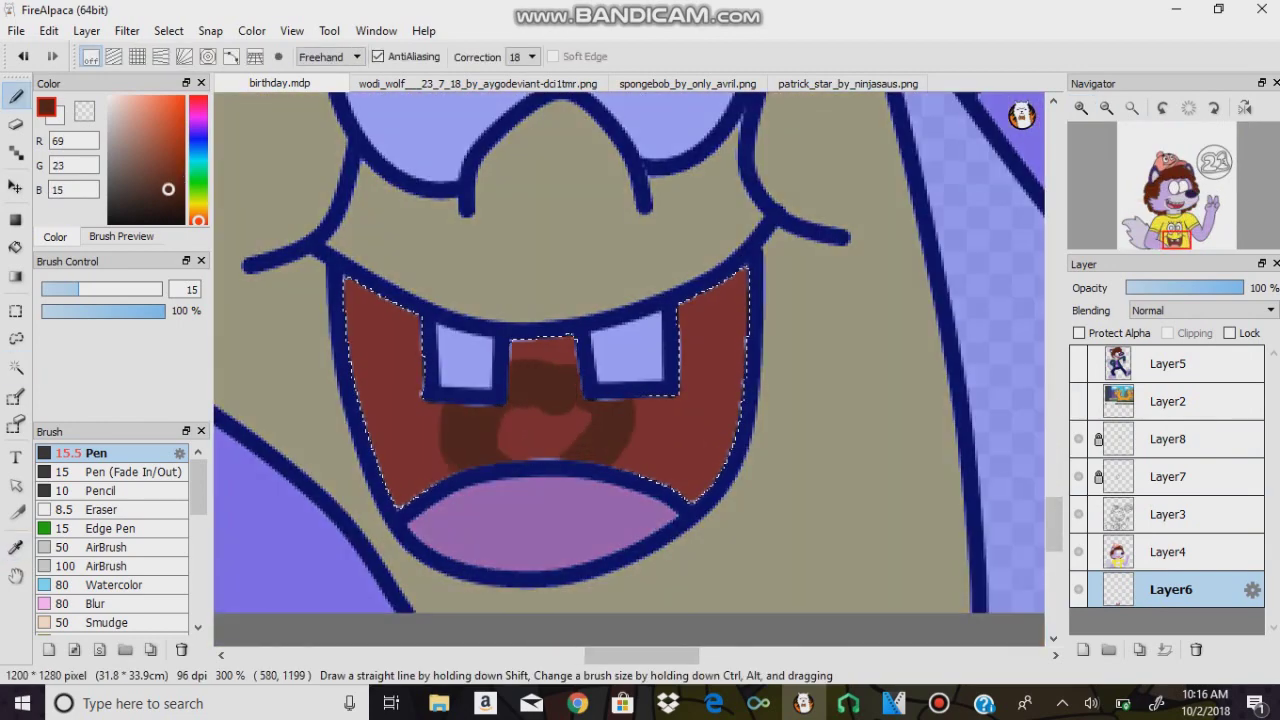
pyautogui.press('e')
pyautogui.press('i')
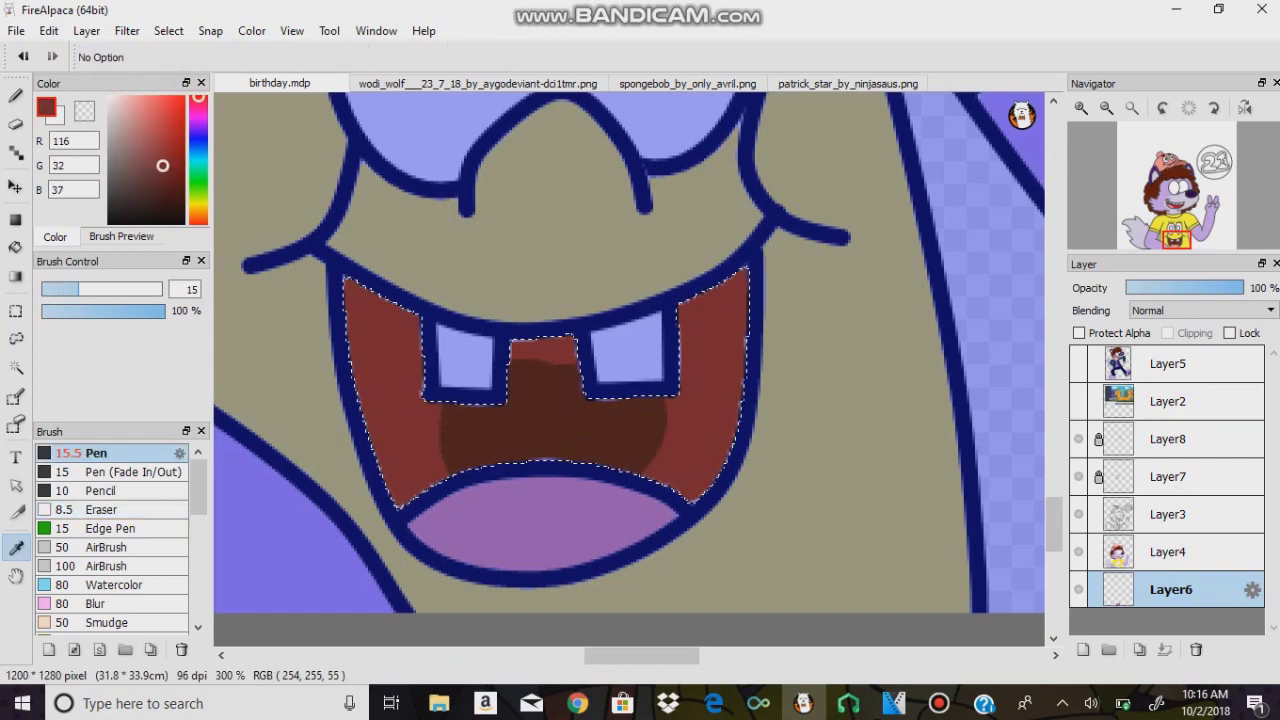
pyautogui.press('b')
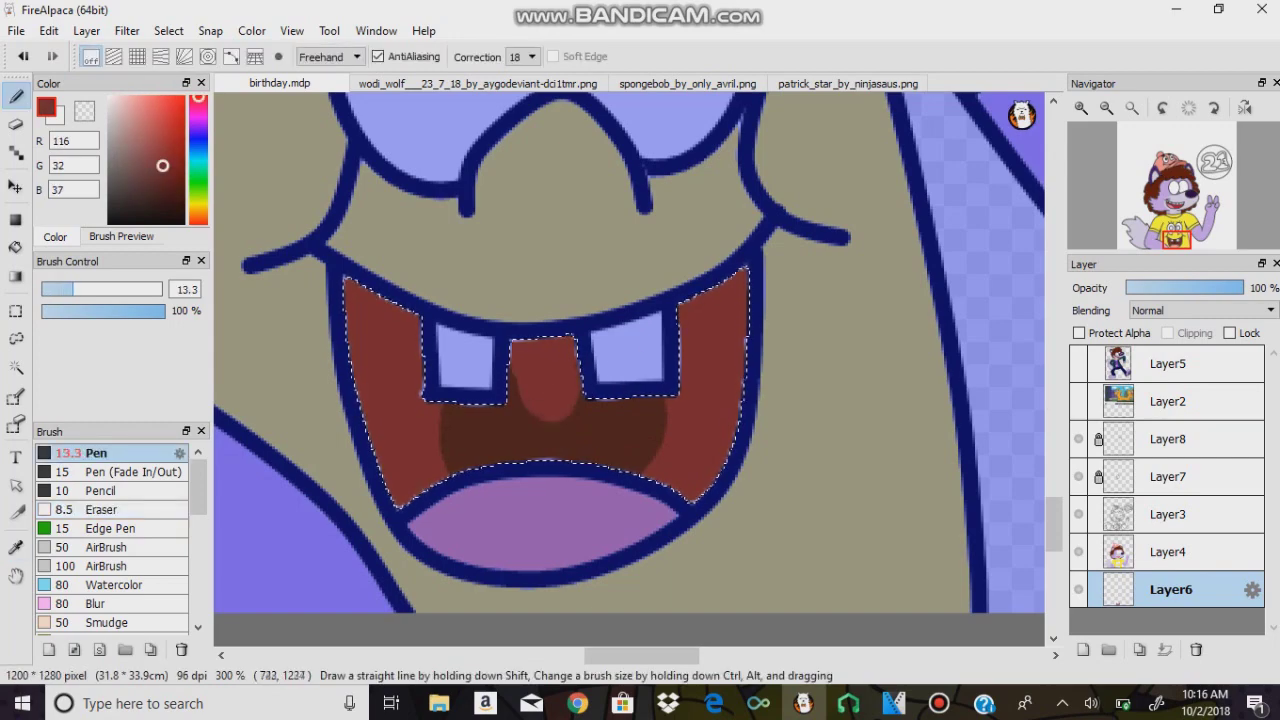
# Sample eye blue (0, 114, 212) from the wolf reference and draw solid ellipse irises in both of the wolf's eyes on Layer4
pyautogui.scroll(5, 630, 370)
pyautogui.hotkey('ctrl', 'Tab')
pyautogui.press('i')
pyautogui.click(557, 300)
pyautogui.hotkey('ctrl', 'shift', 'Tab')
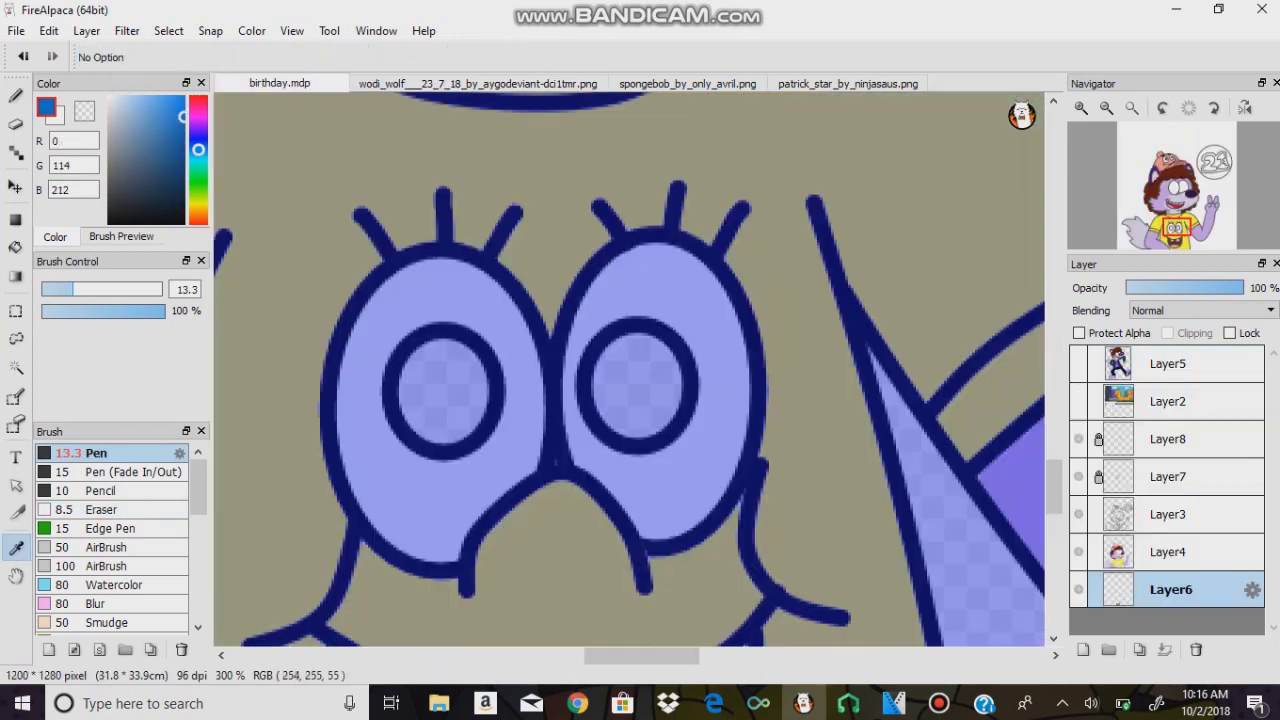
pyautogui.press('m')
pyautogui.click(1170, 551)
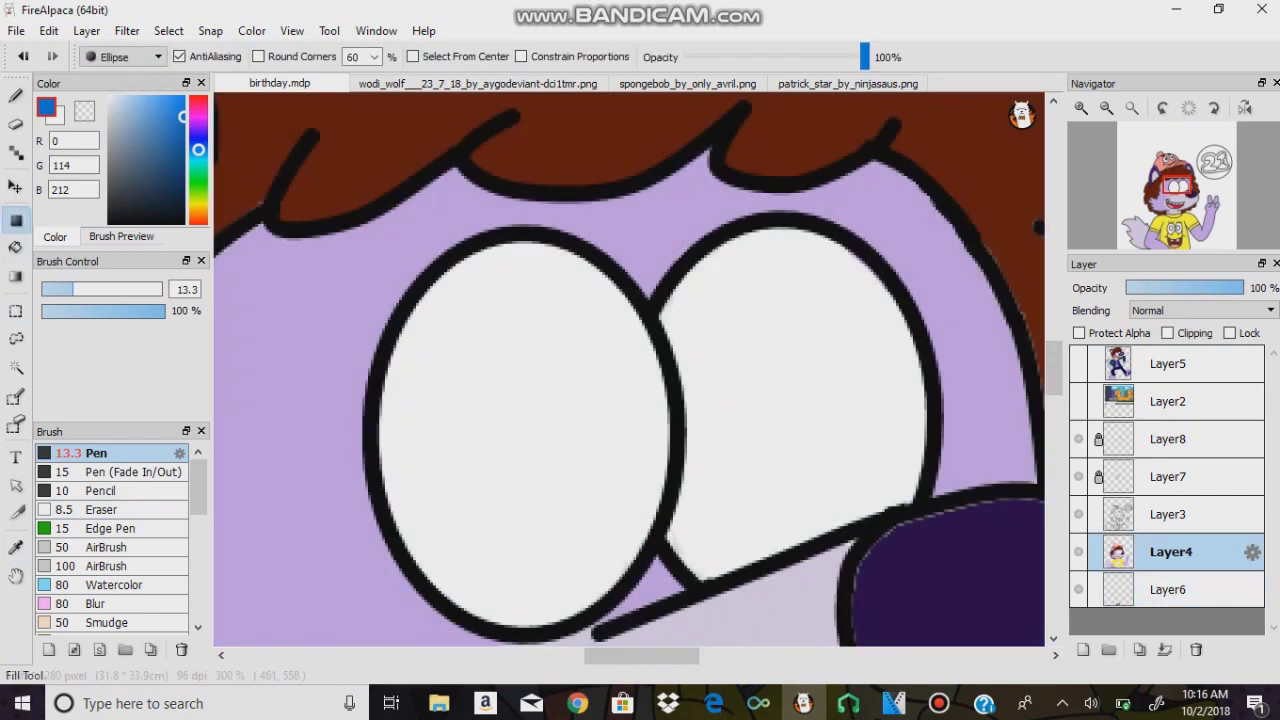
pyautogui.moveTo(554, 332); pyautogui.dragTo(420, 510)
pyautogui.hotkey('ctrl', 'z')
pyautogui.moveTo(810, 345); pyautogui.dragTo(703, 485)
# Add a smaller light blue (102, 181, 255) ellipse highlight inside the upper part of each iris
pyautogui.moveTo(505, 347); pyautogui.dragTo(438, 427)
pyautogui.moveTo(777, 346); pyautogui.dragTo(709, 421)
pyautogui.hotkey('ctrl', '0')
pyautogui.click(16, 367)
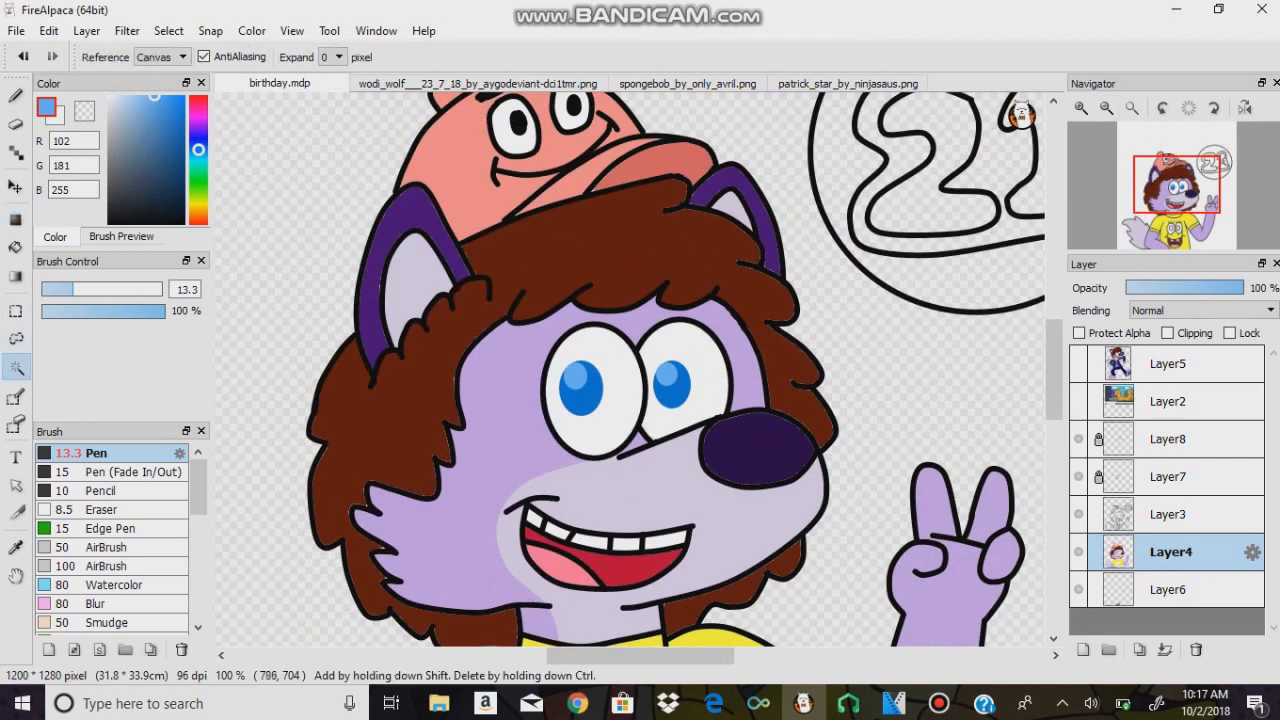
pyautogui.click(757, 447)
# Sample red (214, 36, 16) from a reference image and dot freckles on Patrick's cheek on the cap with a size 6 pen
pyautogui.click(478, 83)
pyautogui.click(16, 547)
pyautogui.click(314, 371)
pyautogui.click(279, 83)
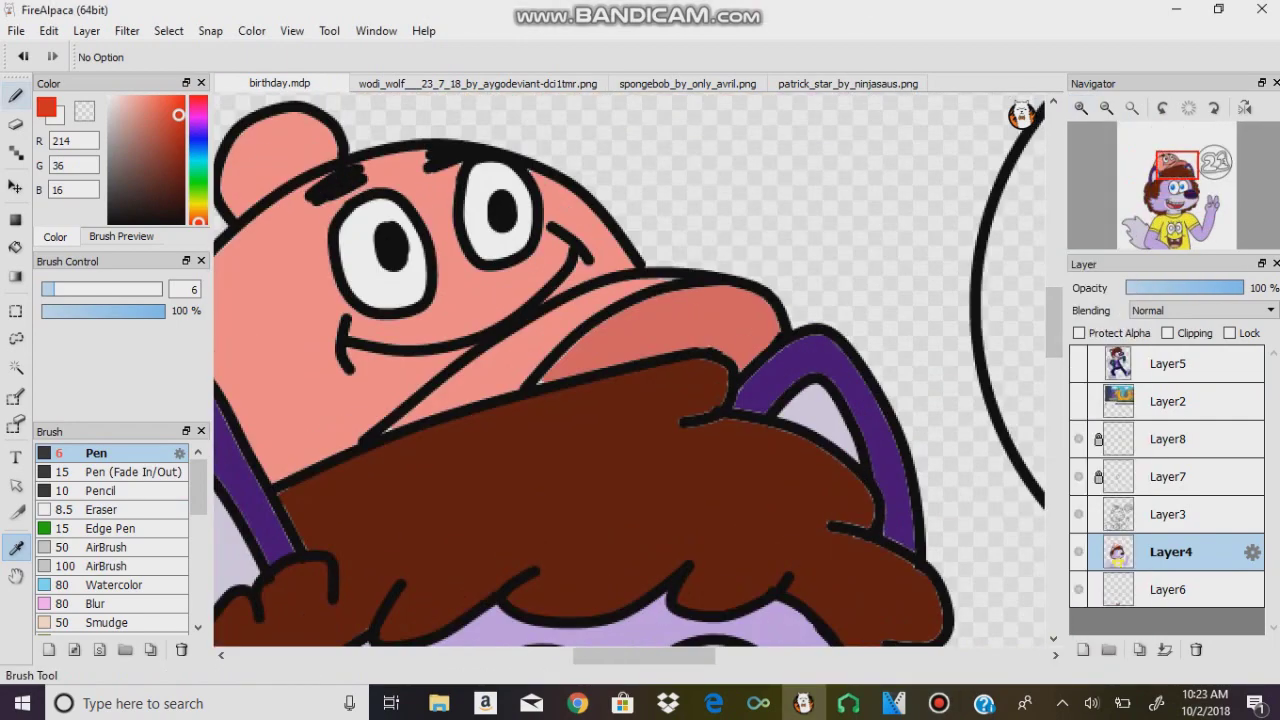
pyautogui.click(275, 302)
pyautogui.click(287, 388)
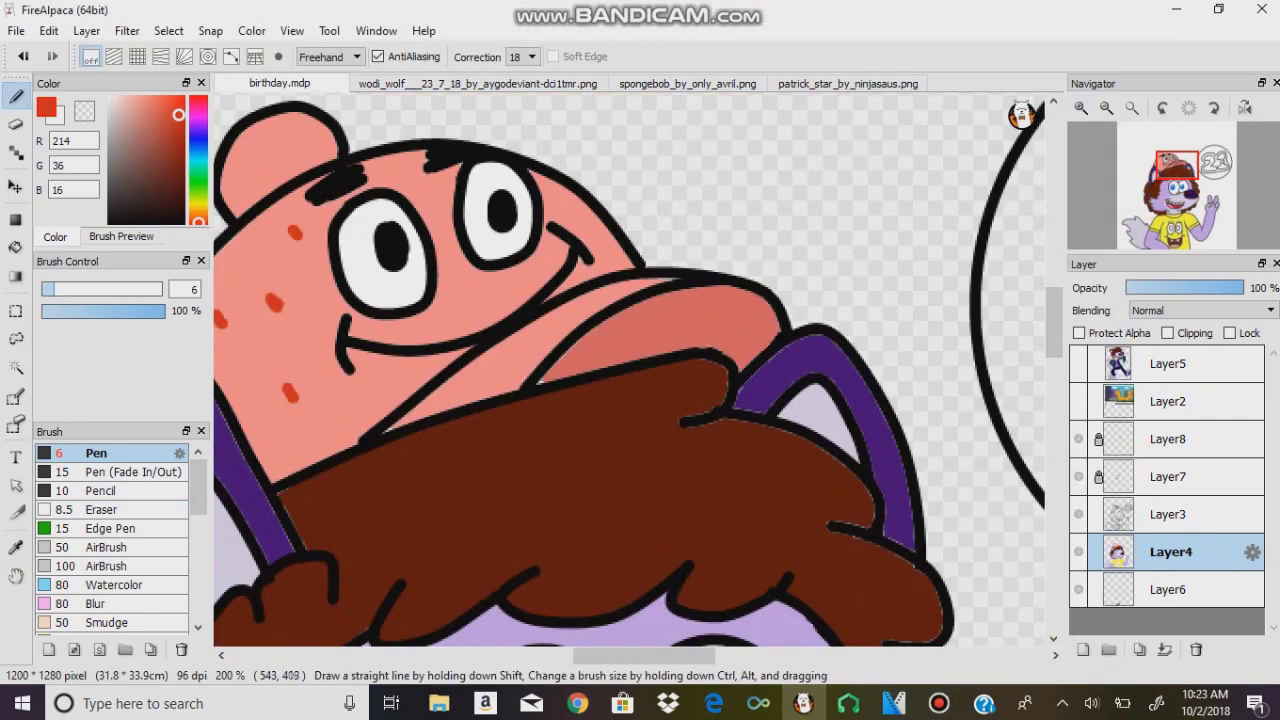
# Undo the wolf's last eyebrow strokes and redraw the eyebrows over the hair fringe in black
pyautogui.click(848, 83)
pyautogui.click(279, 83)
pyautogui.hotkey('ctrl', 'z')
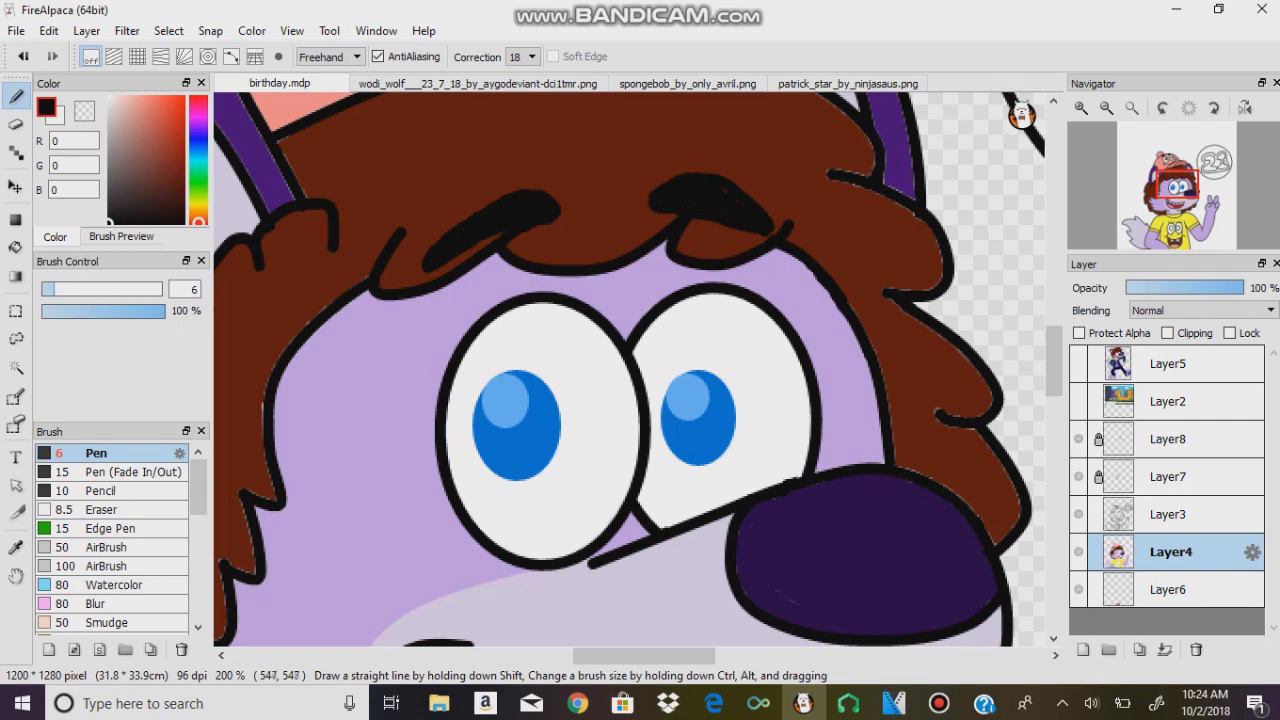
pyautogui.hotkey('ctrl', 'z')
pyautogui.hotkey('ctrl', 'z')
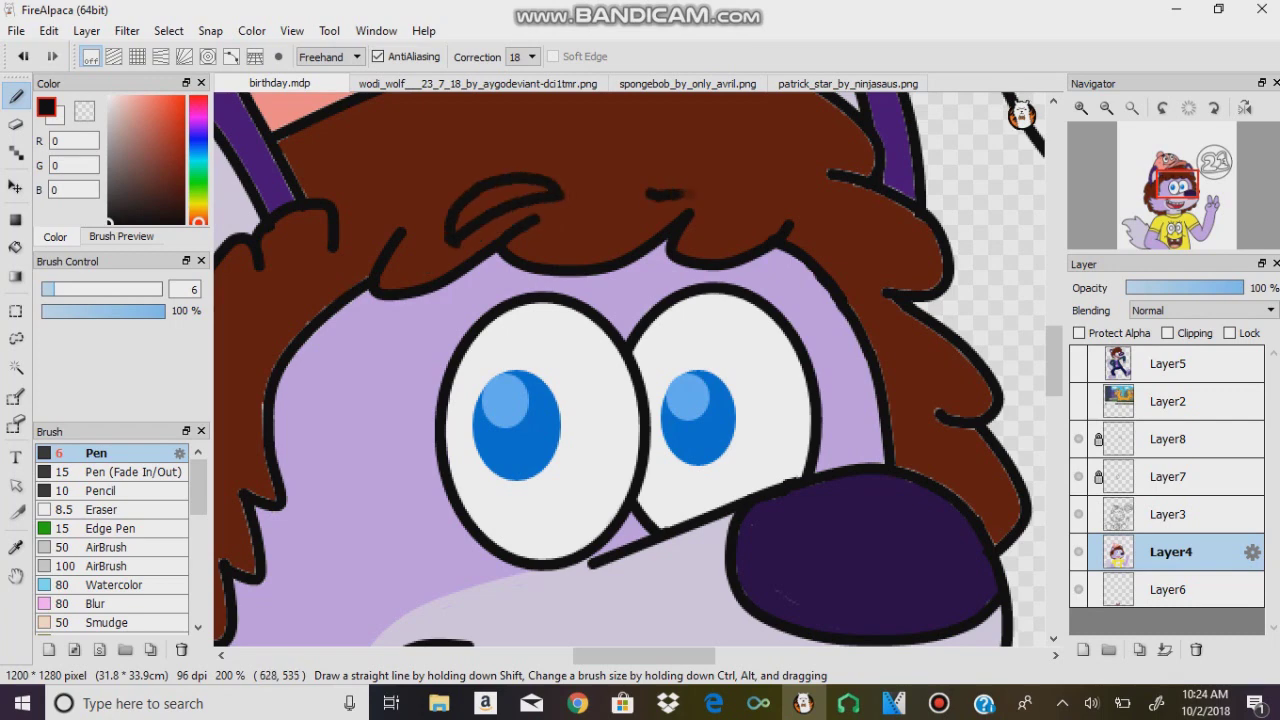
# Sample greyish purple (143, 127, 159) from the wolf reference, select the nose and draw an ellipse highlight across its upper part
pyautogui.scroll(-2, 630, 370)
pyautogui.scroll(-5, 630, 370)
pyautogui.scroll(3, 630, 370)
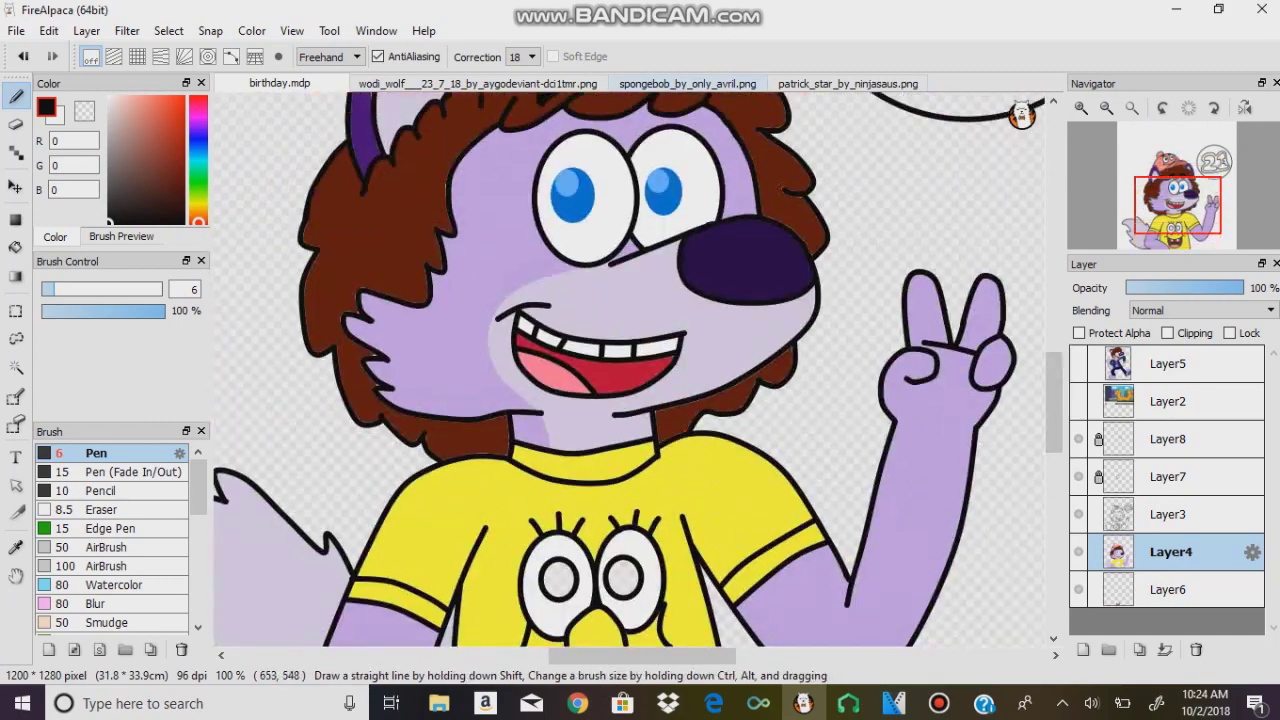
pyautogui.click(478, 83)
pyautogui.click(15, 547)
pyautogui.click(600, 300)
pyautogui.click(279, 83)
pyautogui.click(15, 368)
pyautogui.click(745, 258)
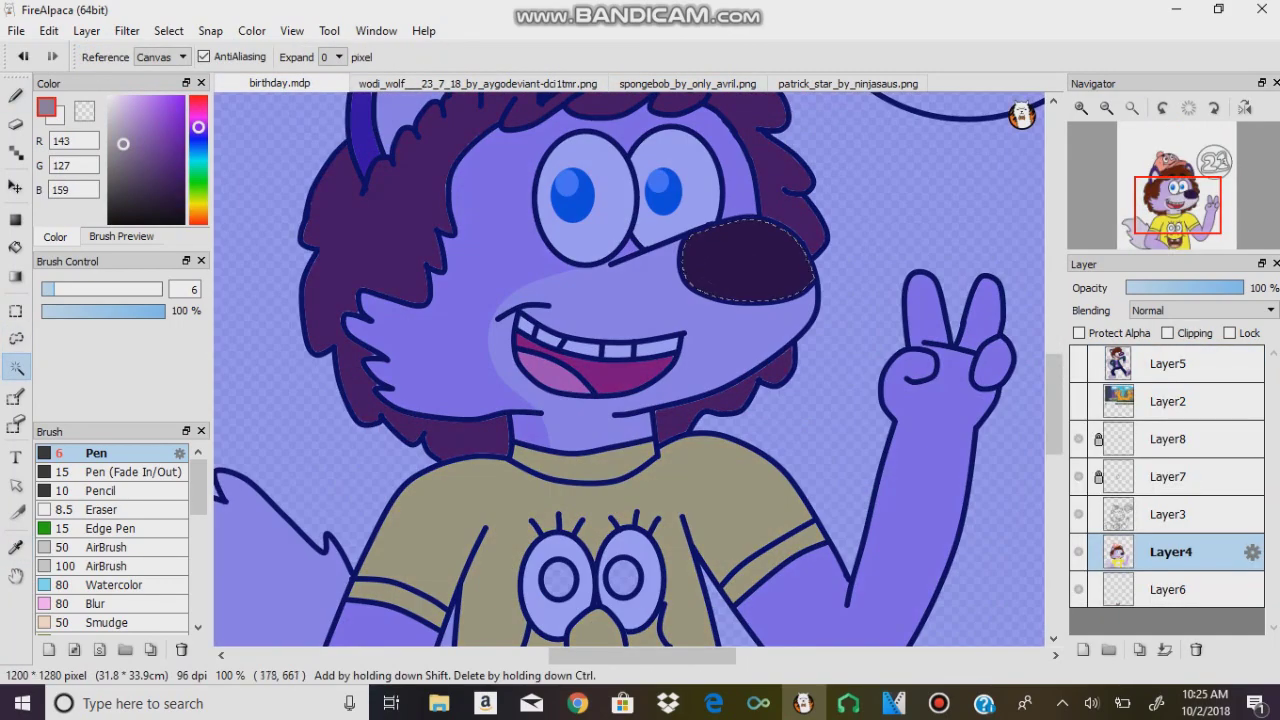
pyautogui.click(15, 219)
pyautogui.moveTo(805, 212); pyautogui.dragTo(700, 276)
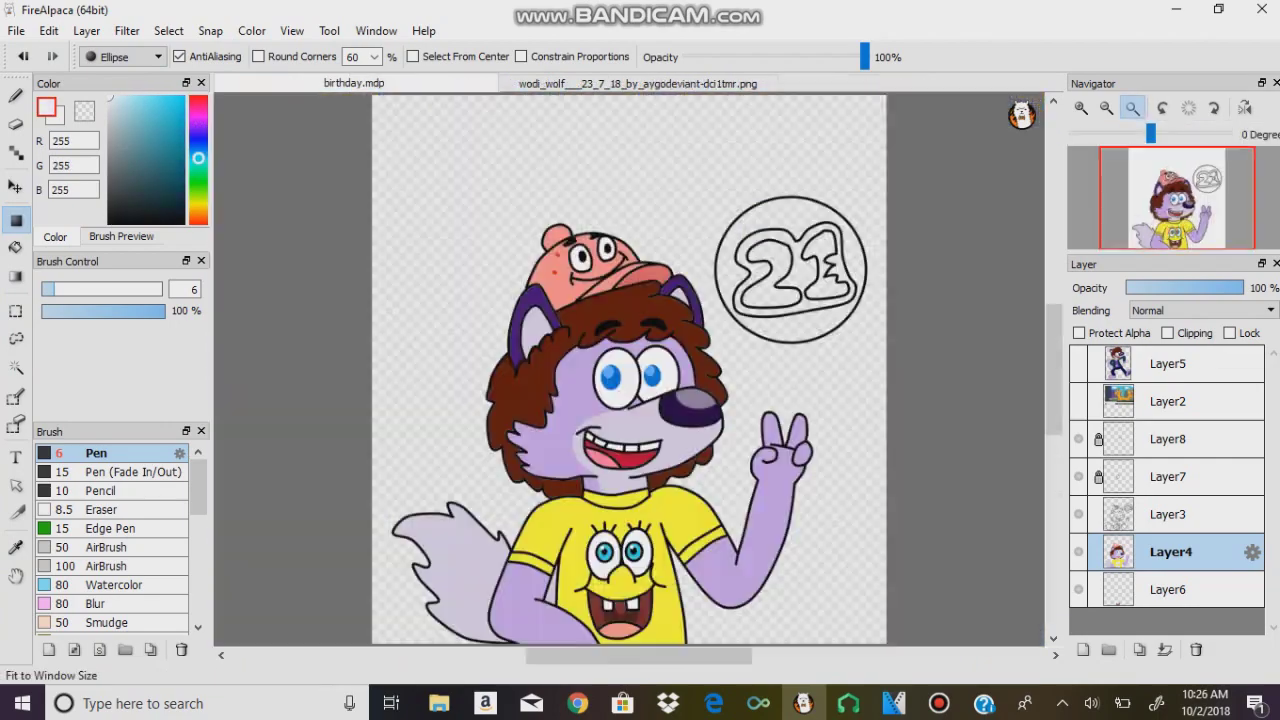
# Dot three red (254, 63, 55) freckles on each of SpongeBob's cheeks on the shirt with a size 6 pen
pyautogui.click(1081, 107)
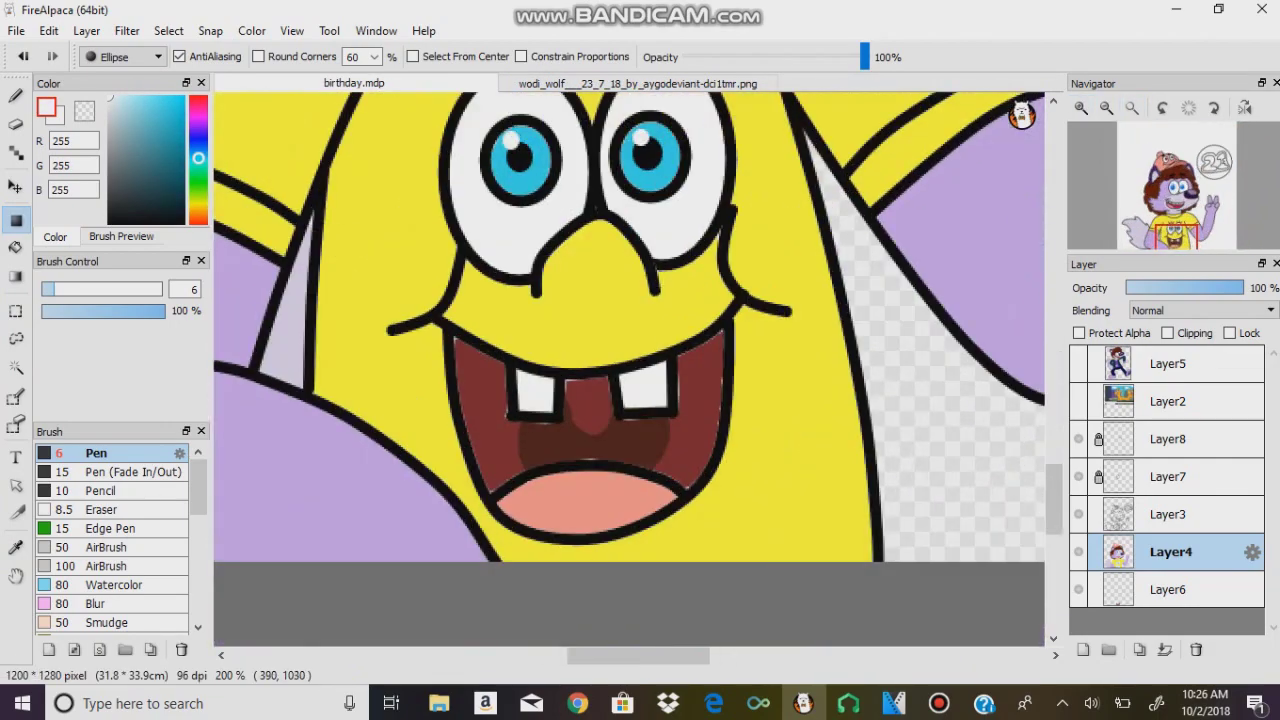
pyautogui.press('b')
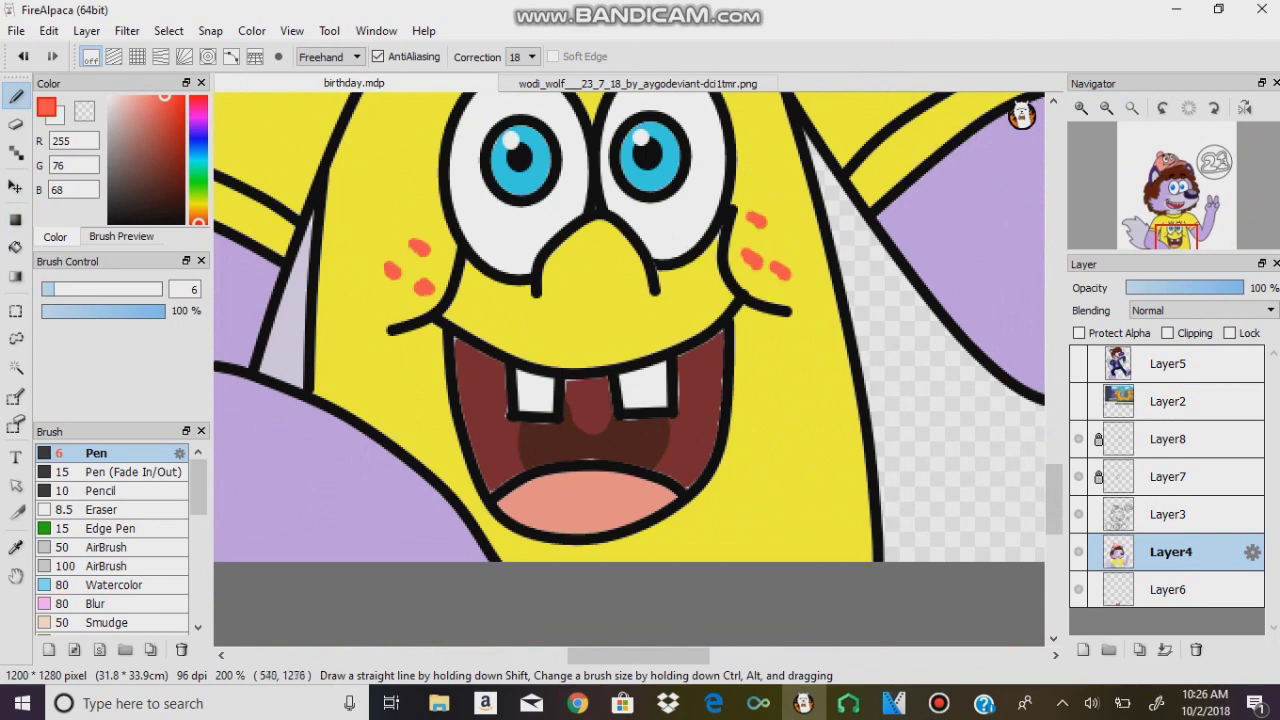
pyautogui.press('i')
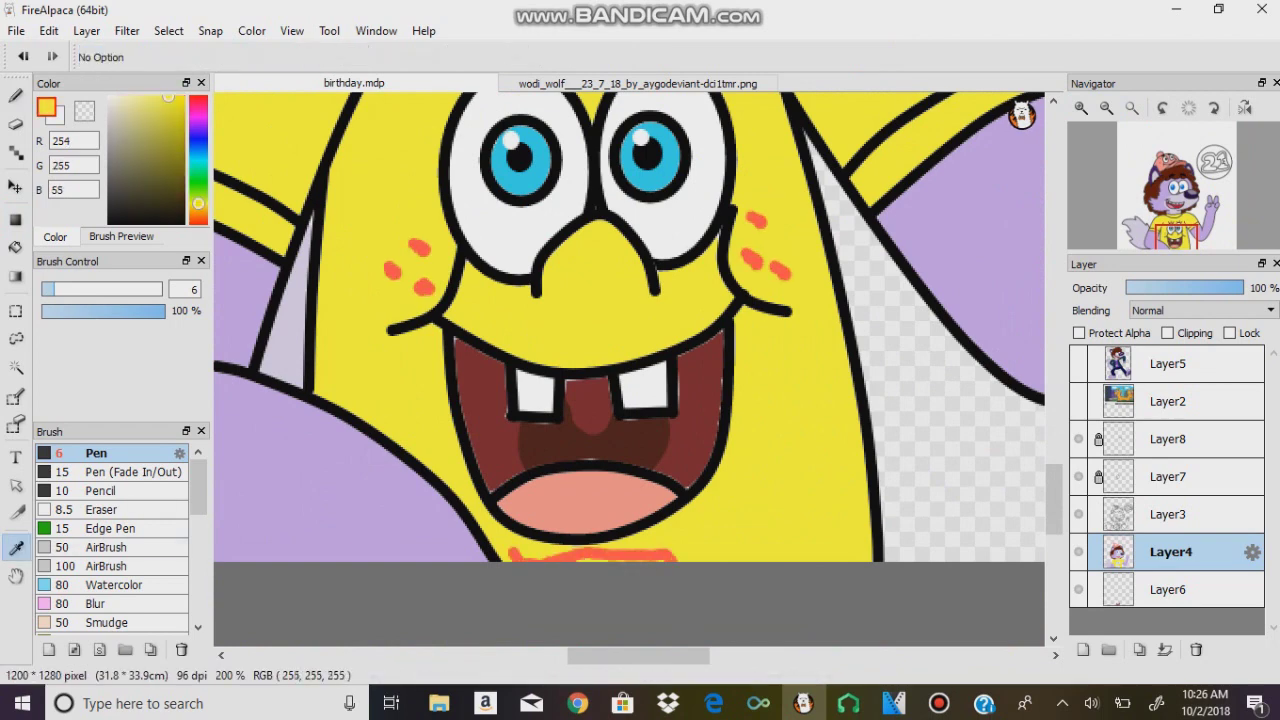
pyautogui.click(198, 219)
pyautogui.press('b')
pyautogui.click(399, 275)
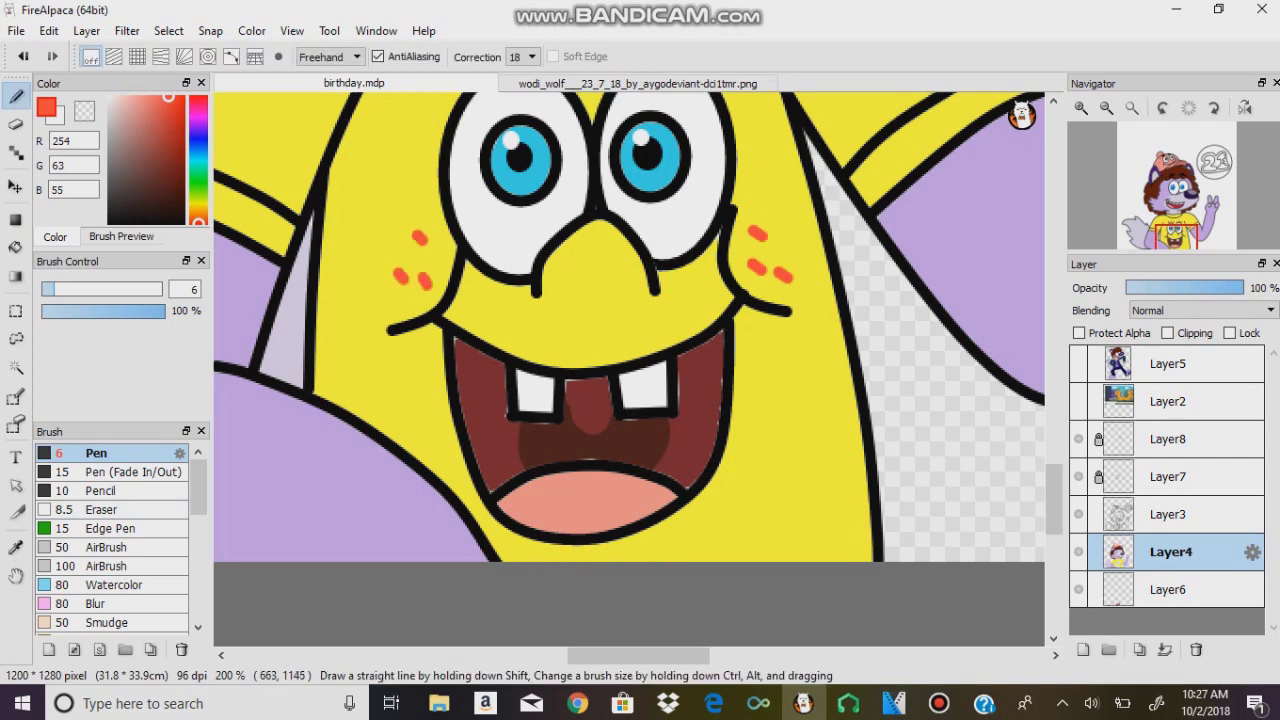
# Undo the freehand chin stroke and draw a red curve under SpongeBob's mouth with the pen in Curve mode
pyautogui.click(48, 30)
pyautogui.click(70, 49)
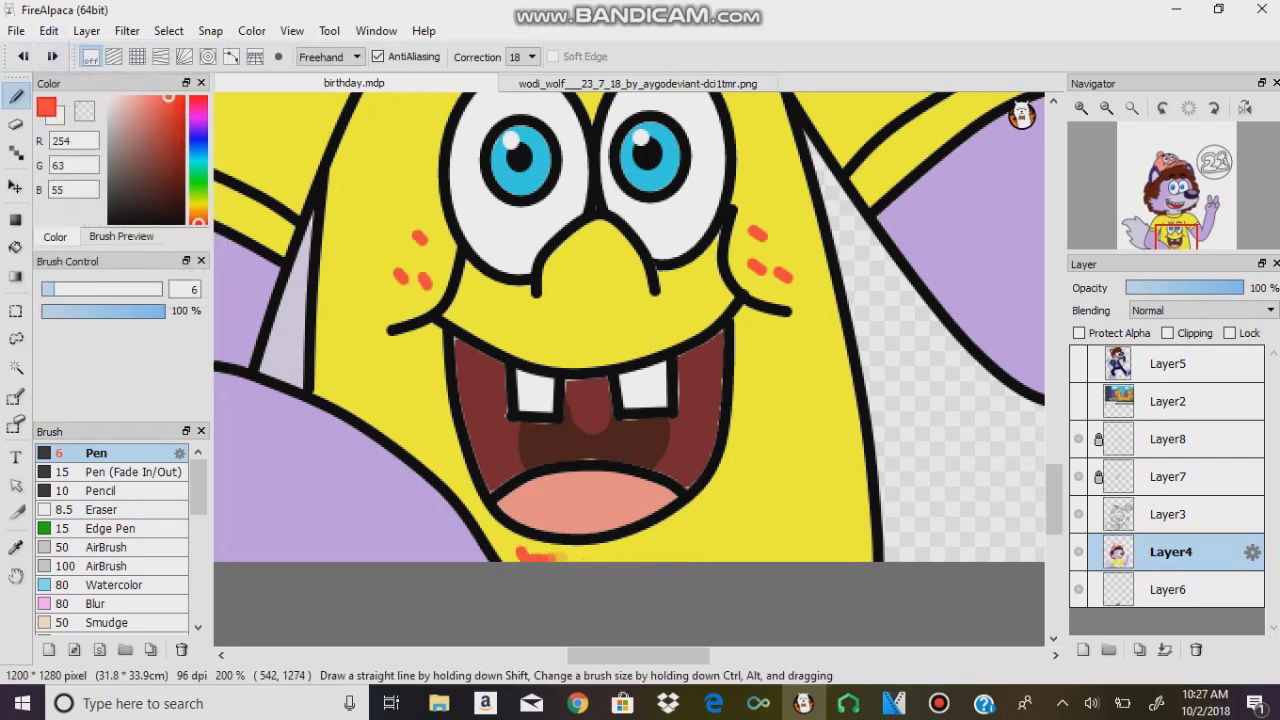
pyautogui.hotkey('ctrl', 'z')
pyautogui.click(328, 56)
pyautogui.click(320, 146)
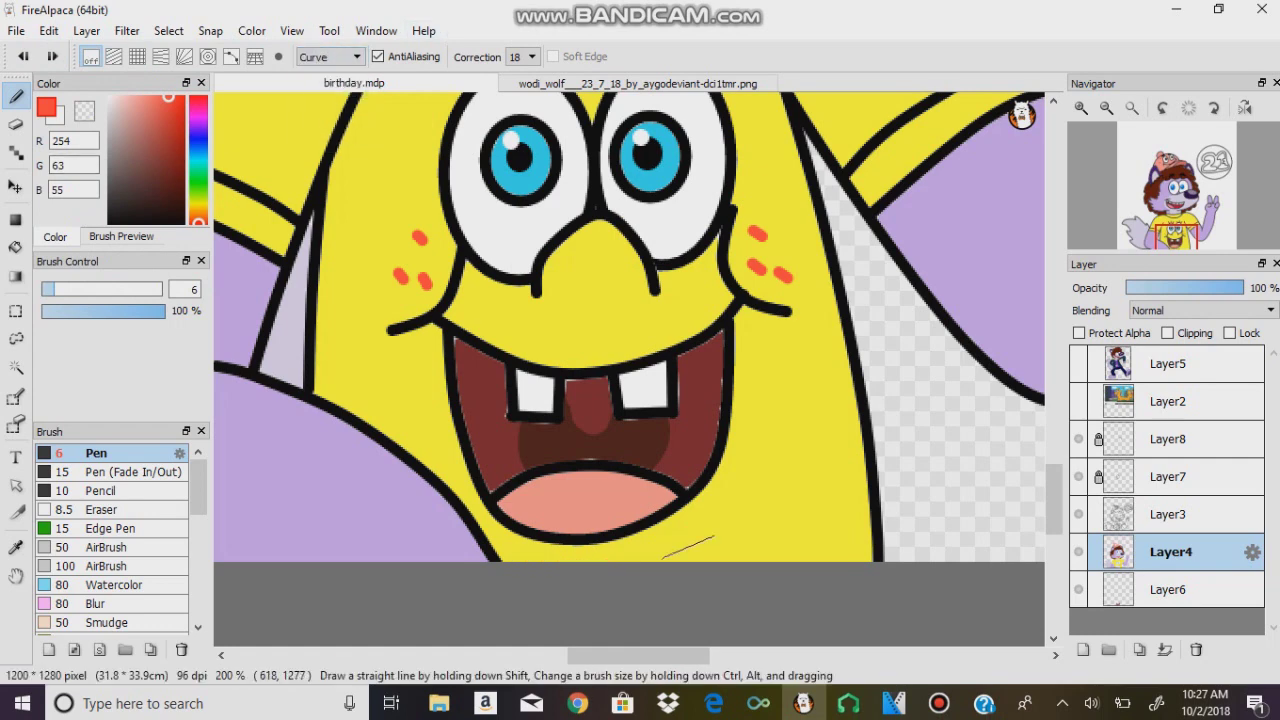
# Sample the shirt yellow, darken it to (175, 175, 42) and draw solid oval sponge spots on the shirt's upper chest
pyautogui.click(16, 547)
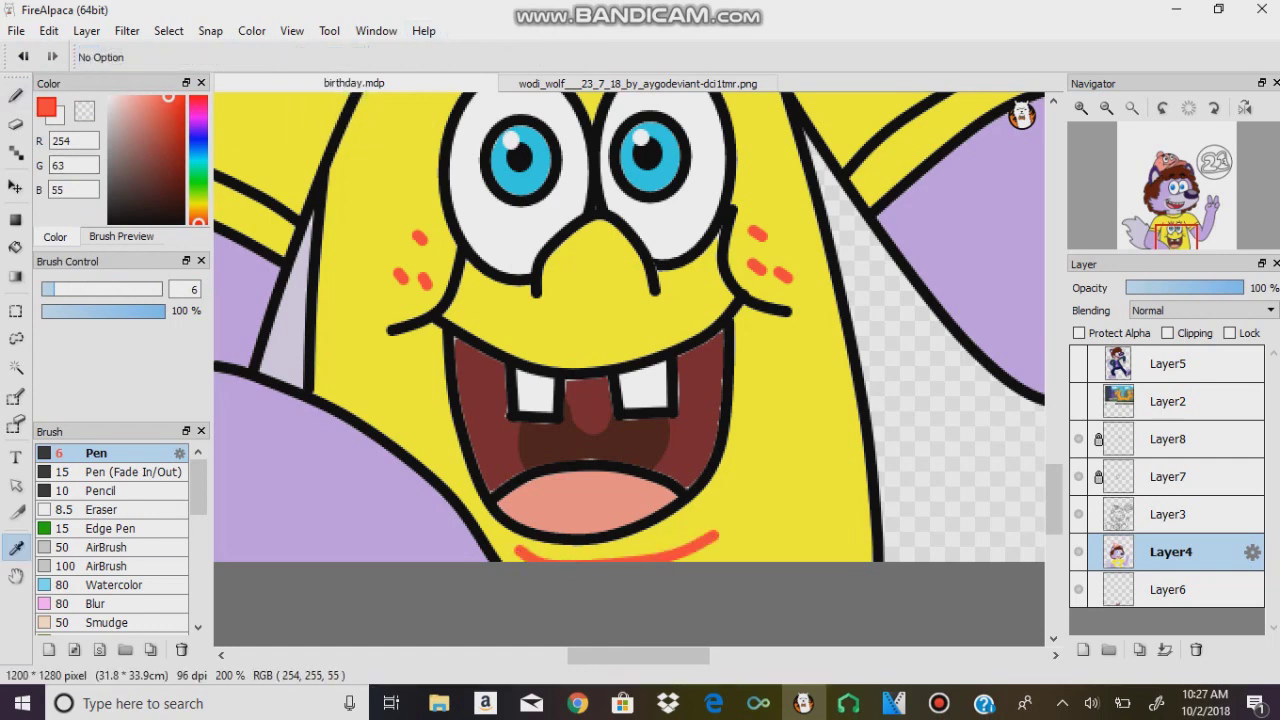
pyautogui.click(198, 203)
pyautogui.click(166, 135)
pyautogui.click(16, 219)
pyautogui.scroll(5, 790, 460)
pyautogui.moveTo(722, 232); pyautogui.dragTo(776, 288)
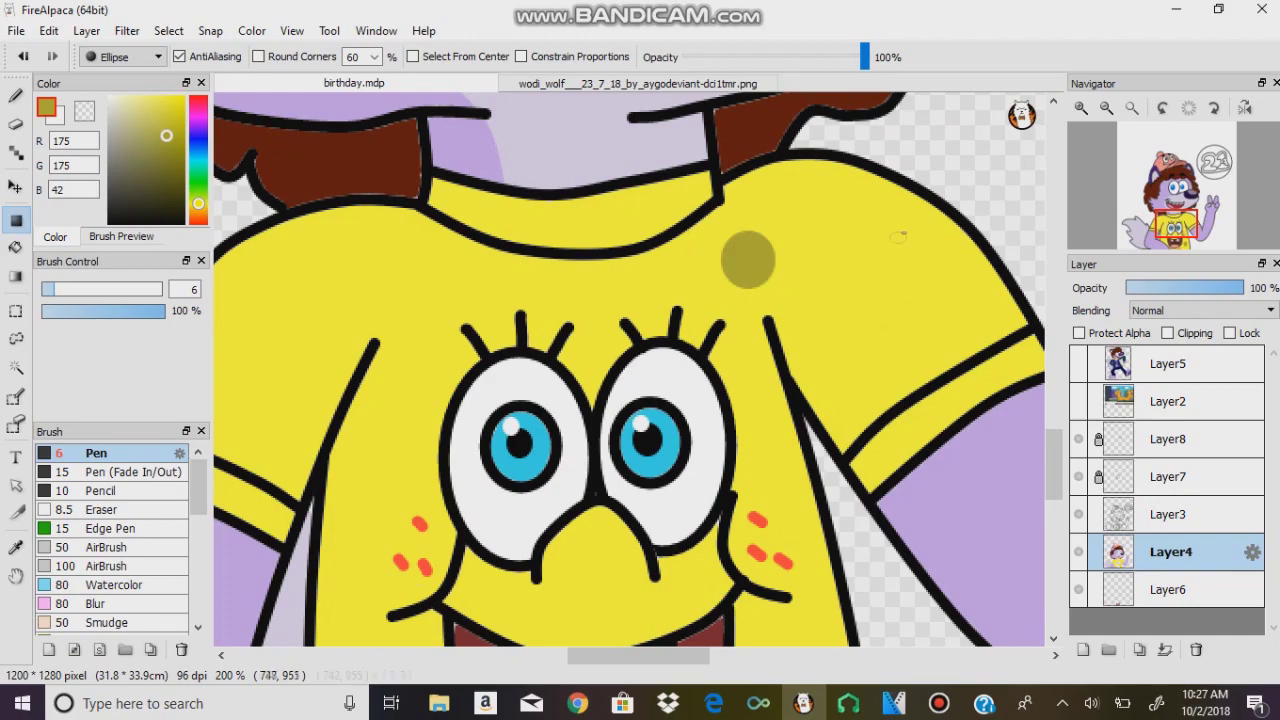
pyautogui.moveTo(465, 314); pyautogui.dragTo(466, 315)
# Select the shirt's yellow area and add more dark yellow oval spots around SpongeBob's face and below the collar
pyautogui.scroll(-5, 466, 315)
pyautogui.click(16, 366)
pyautogui.click(800, 300)
pyautogui.click(16, 219)
pyautogui.moveTo(316, 418); pyautogui.dragTo(376, 492)
pyautogui.moveTo(748, 158); pyautogui.dragTo(800, 220)
pyautogui.moveTo(338, 158); pyautogui.dragTo(396, 236)
pyautogui.scroll(3, 608, 257)
pyautogui.moveTo(582, 240); pyautogui.dragTo(636, 282)
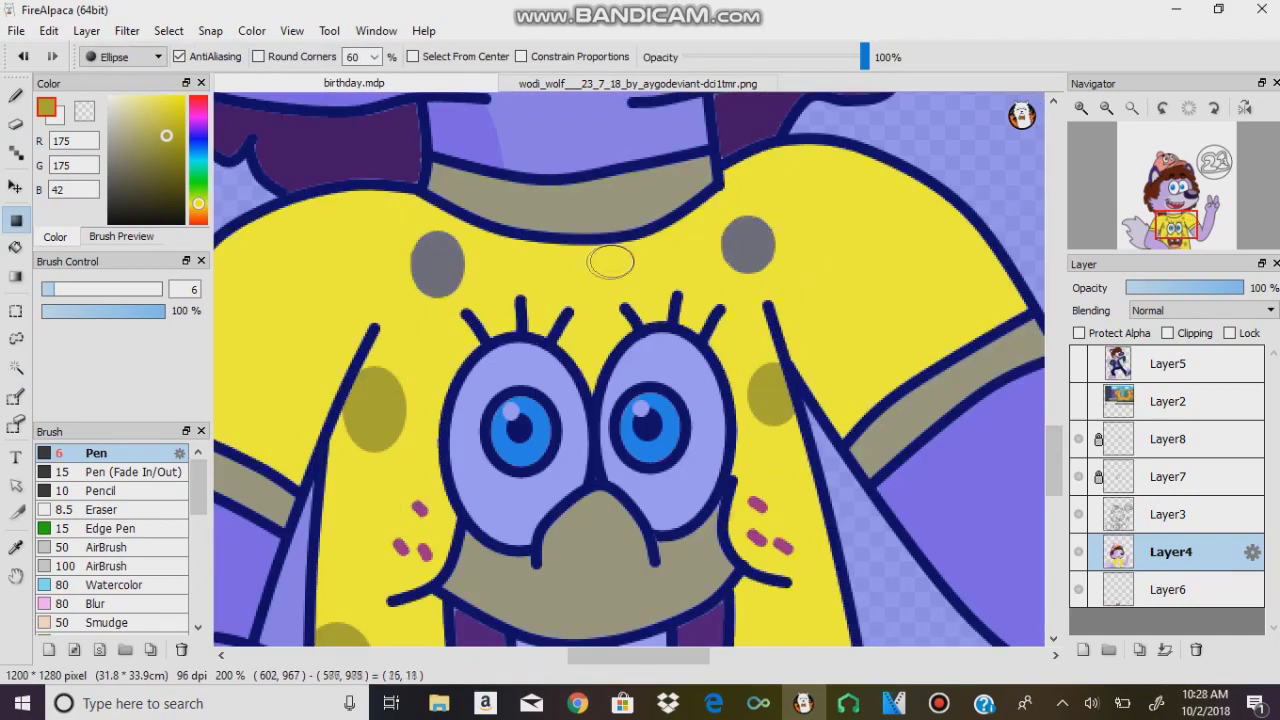
# Set the pen to Freehand and paint blue (2, 0, 255) and green (2, 255, 34) stripes across the wolf's purple ear edges
pyautogui.hotkey('ctrl', '-')
pyautogui.hotkey('ctrl', '-')
pyautogui.hotkey('alt', 'f')
pyautogui.press('Escape')
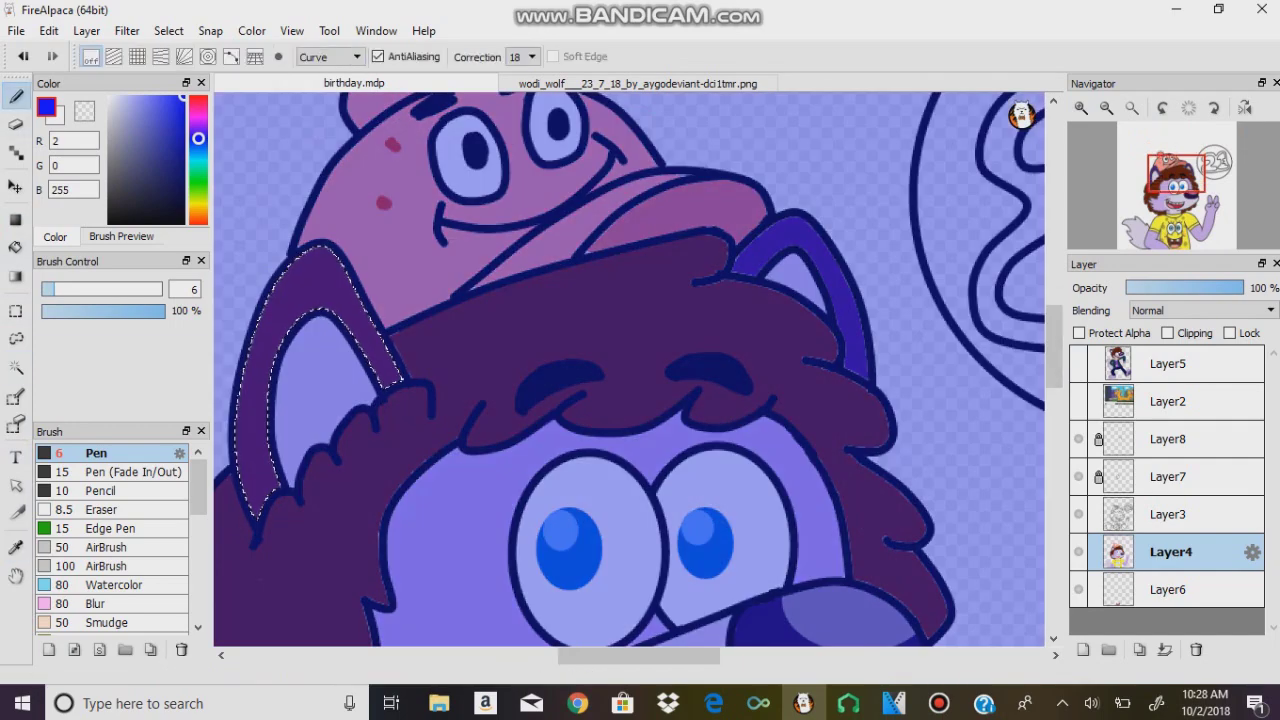
pyautogui.click(330, 56)
pyautogui.click(313, 69)
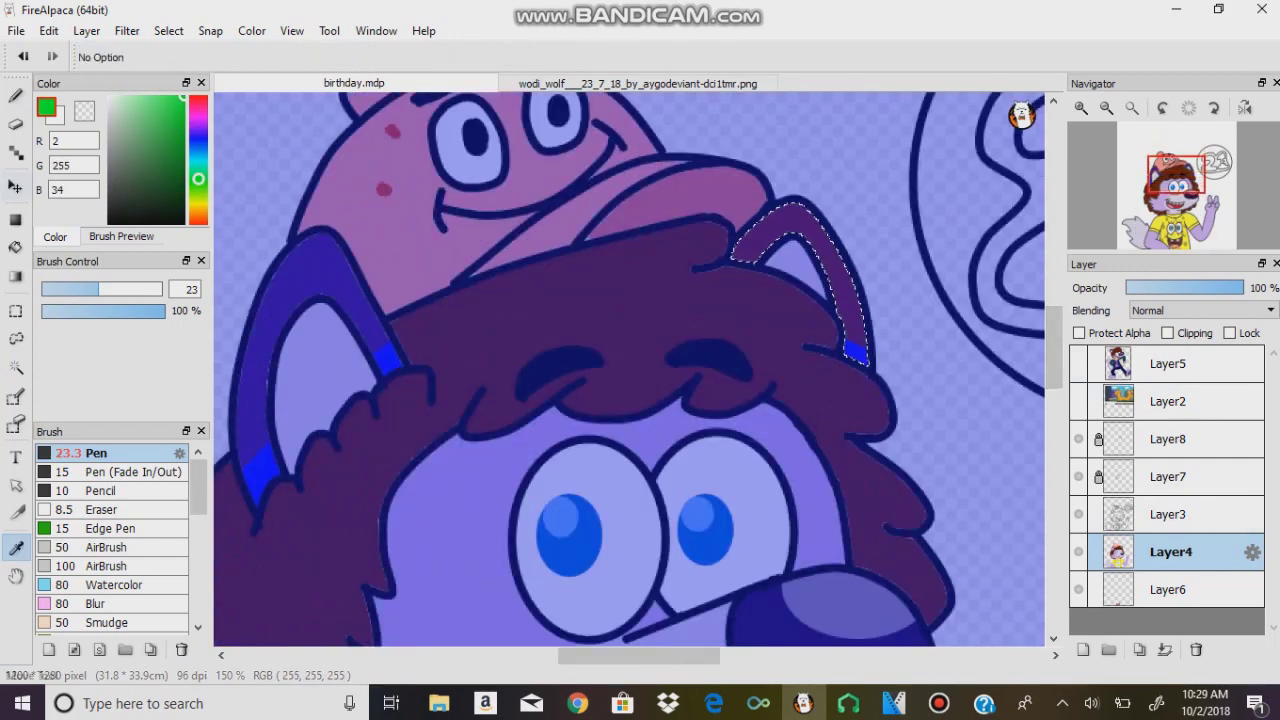
pyautogui.press('b')
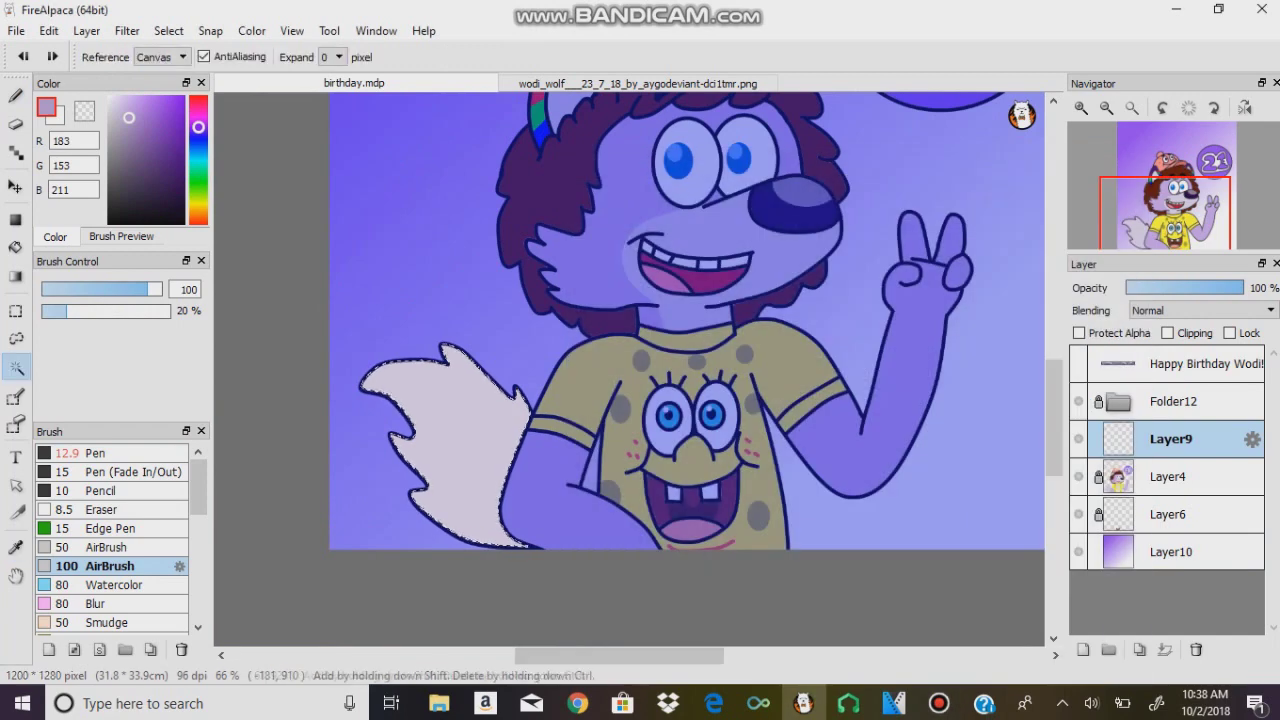
# On Layer9, airbrush shading onto the selected tail in (183, 153, 211) and onto the lowered arm in (156, 114, 194) at 20% opacity
pyautogui.press('b')
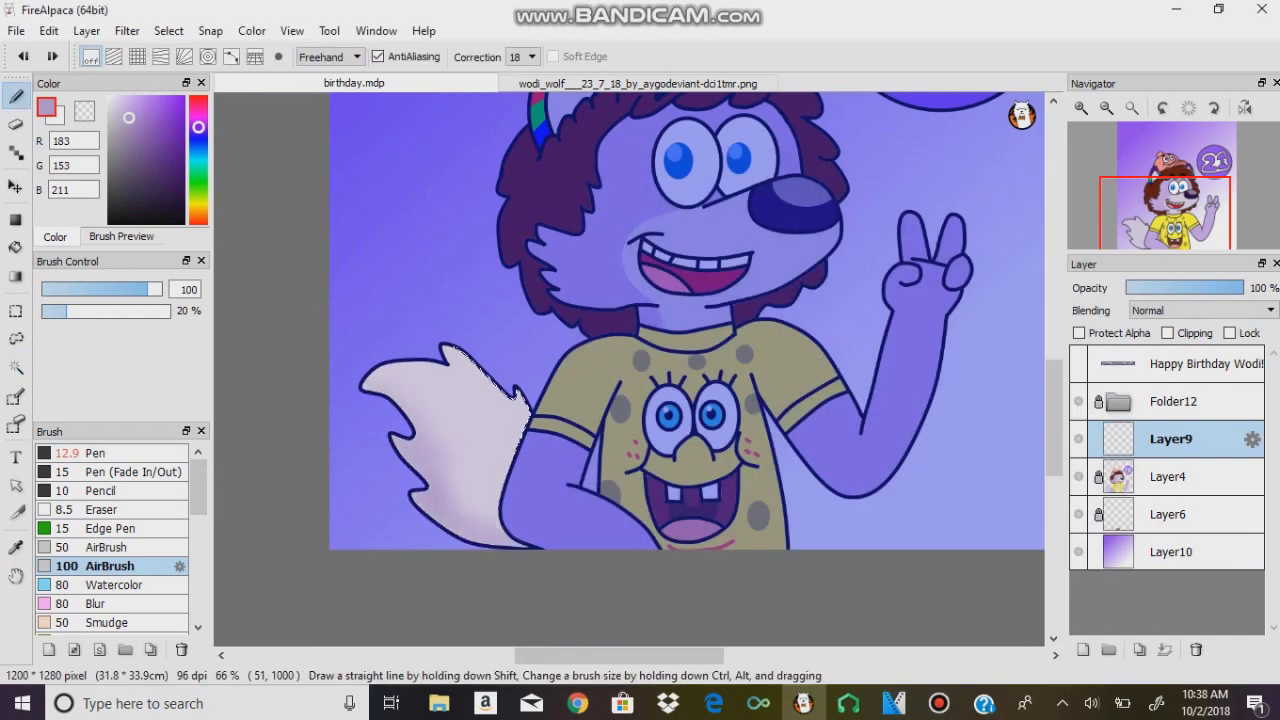
pyautogui.press('w')
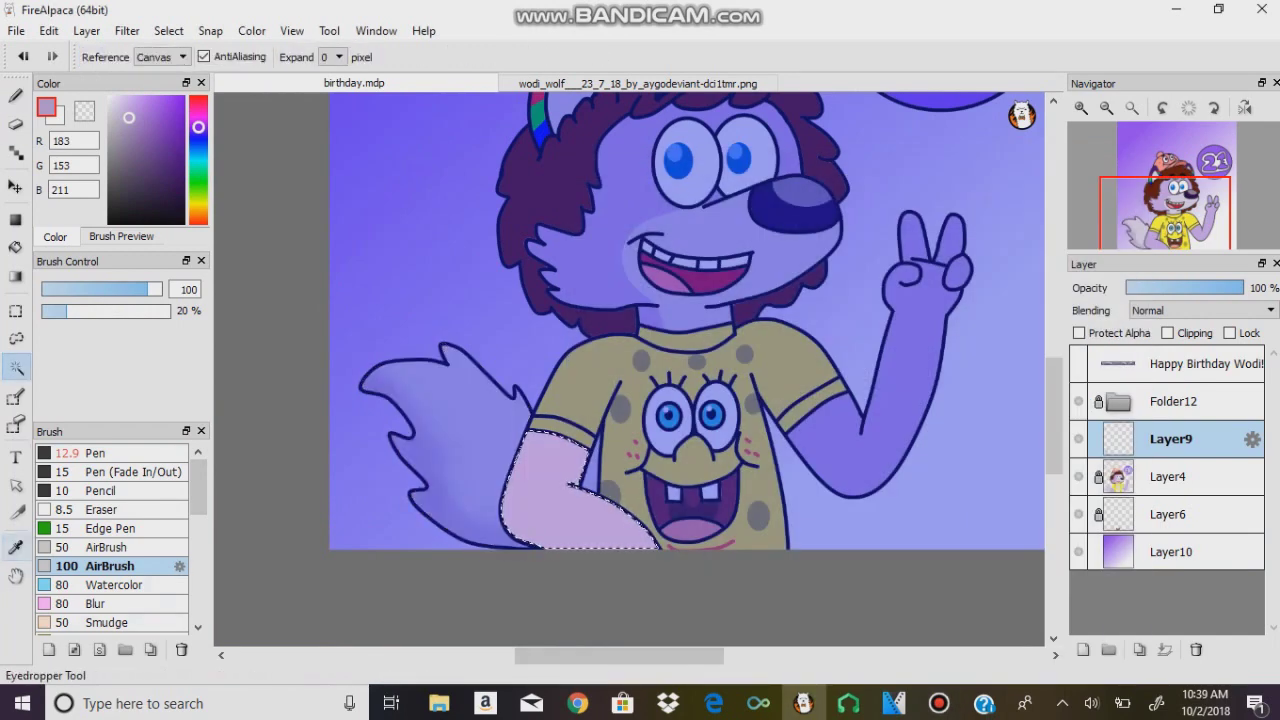
pyautogui.press('i')
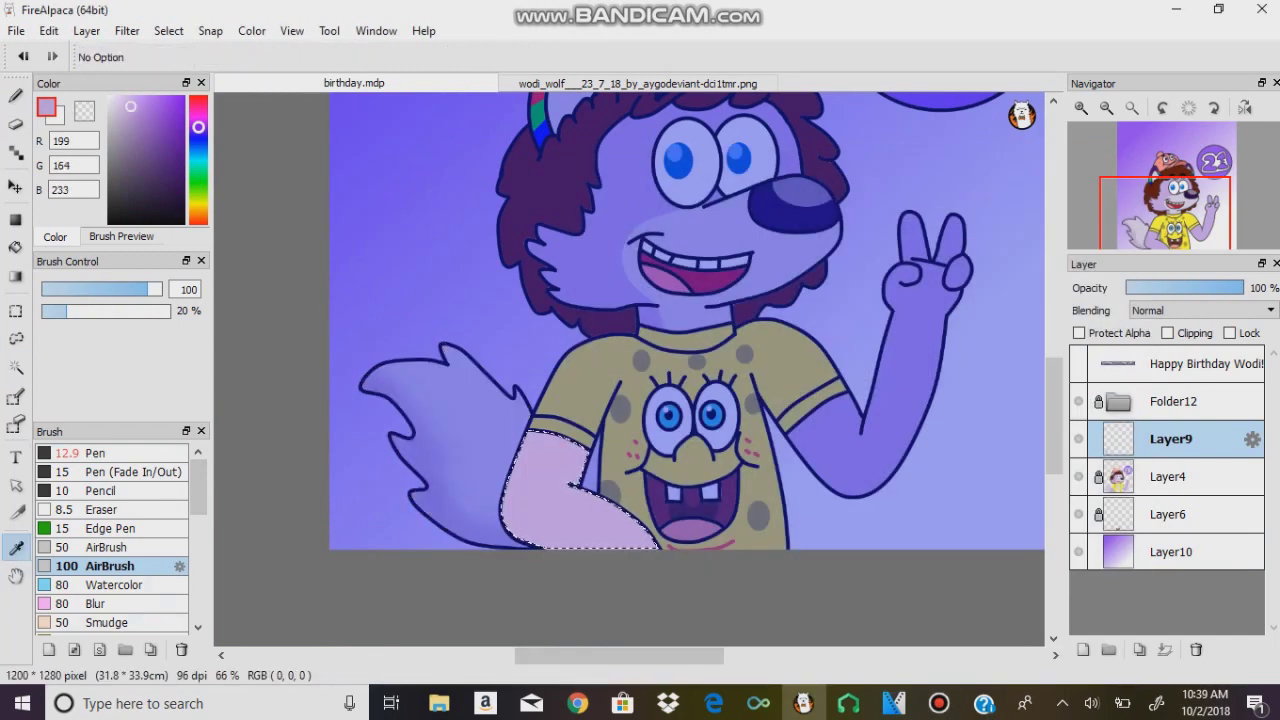
pyautogui.click(506, 364)
pyautogui.press('b')
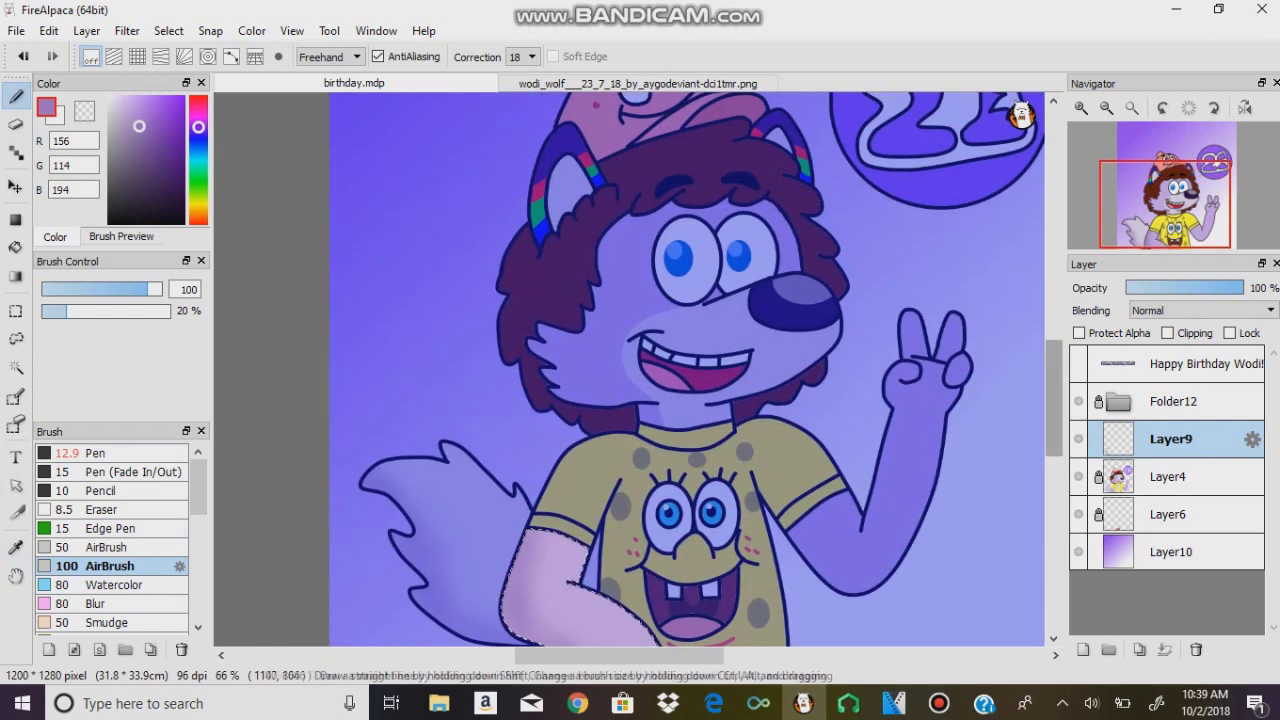
# Airbrush darker yellow (215, 215, 52) shading onto the shirt's sleeve and cuff above the lowered arm
pyautogui.press('w')
pyautogui.press('i')
pyautogui.click(740, 590)
pyautogui.press('b')
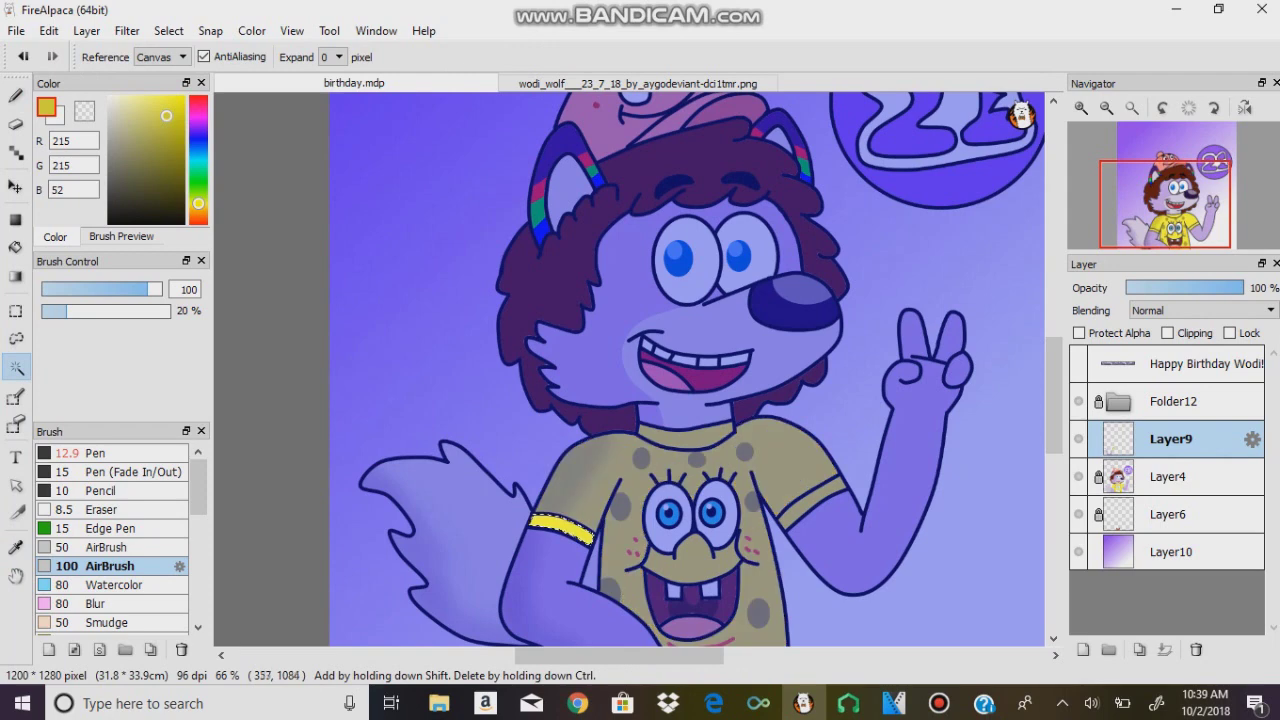
pyautogui.press('b')
# Select the wolf's hair and airbrush dark brown (53, 12, 4) shading along its outer edge and beneath the cap
pyautogui.press('w')
pyautogui.click(560, 300)
pyautogui.press('i')
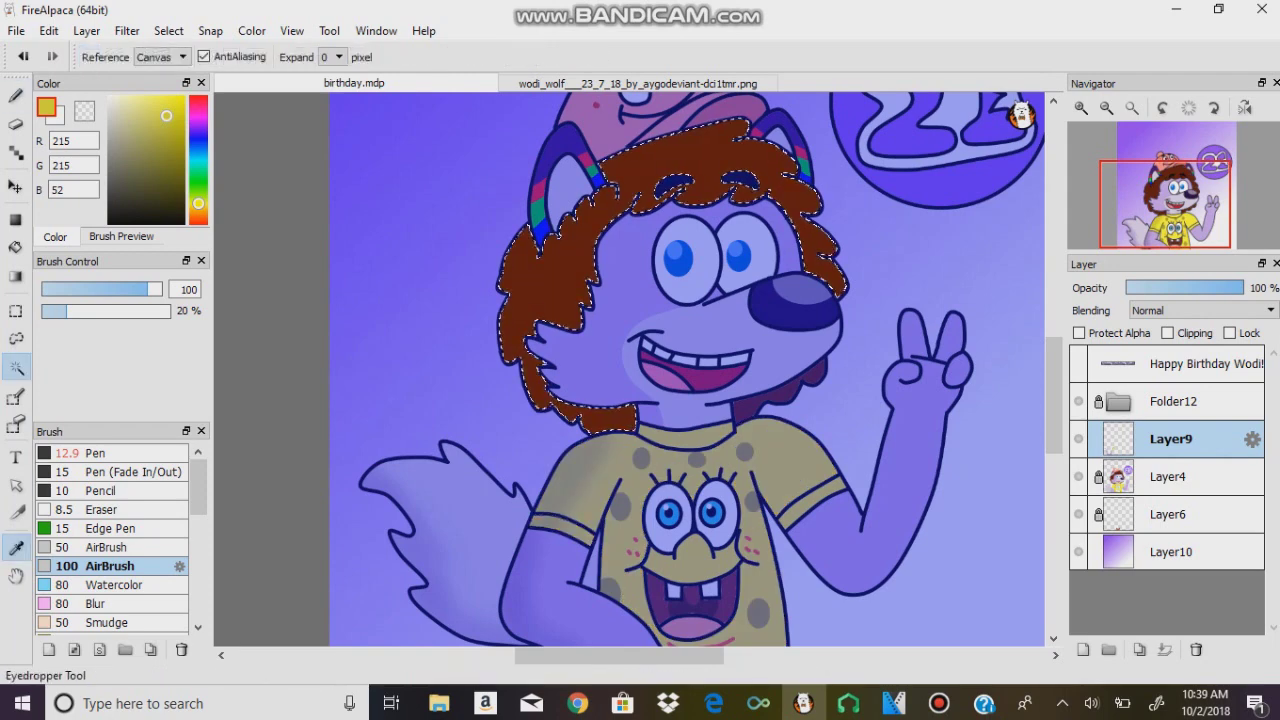
pyautogui.click(507, 223)
pyautogui.hotkey('ctrl', 'f')
pyautogui.press('b')
pyautogui.press('i')
pyautogui.click(574, 261)
pyautogui.hotkey('ctrl', 'f')
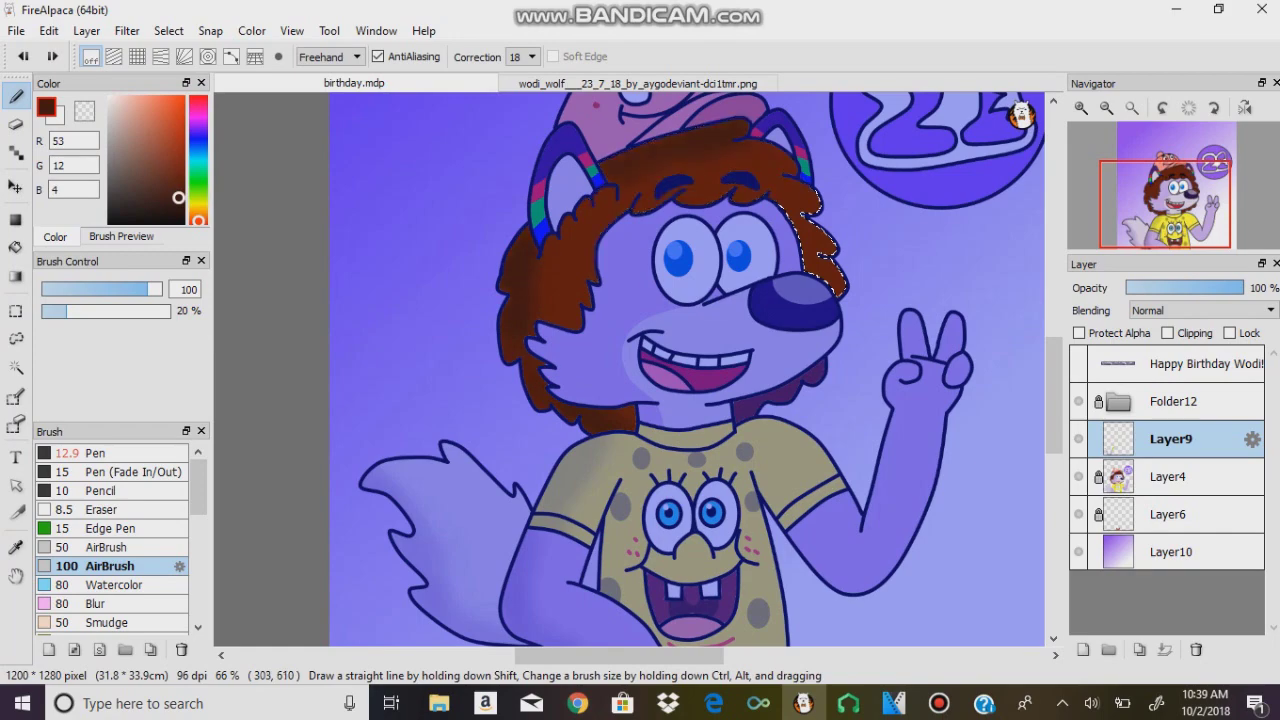
pyautogui.scroll(2, 640, 370)
pyautogui.hotkey('alt', 'f')
pyautogui.press('Escape')
# Select the purple area of the 21 badge and airbrush darker purple (92, 41, 161) shading around its rim
pyautogui.press('w')
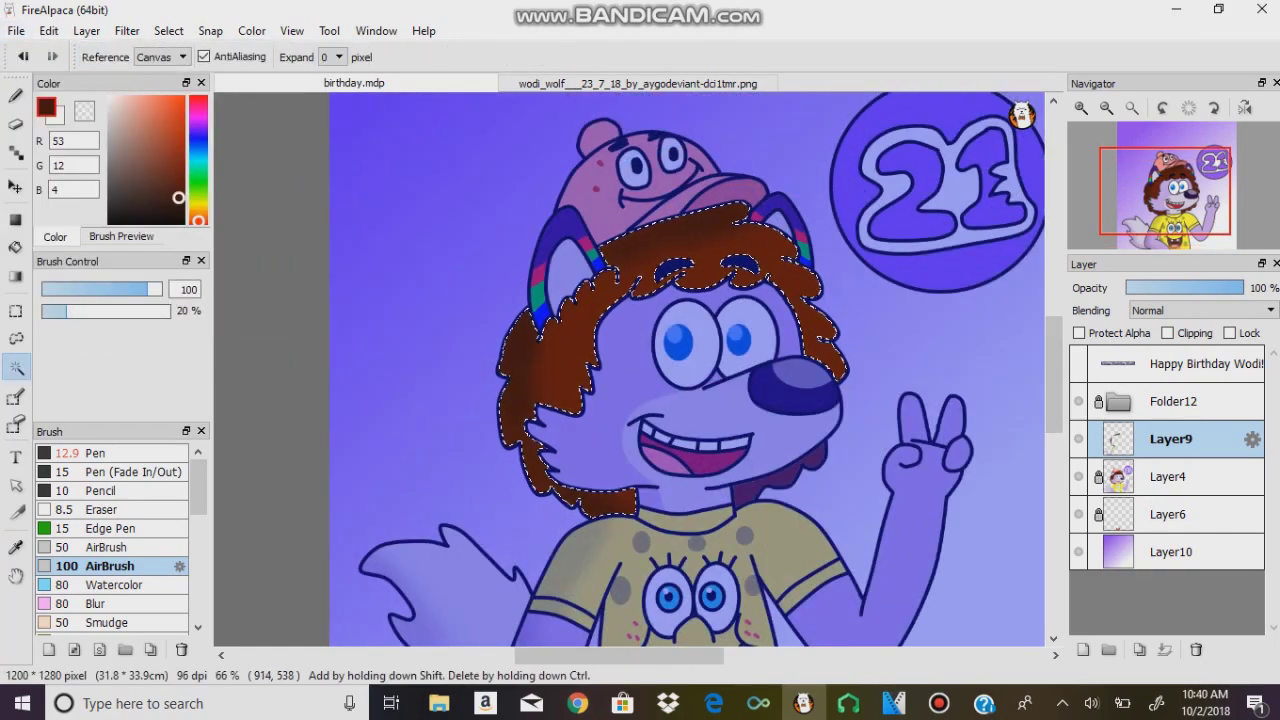
pyautogui.click(875, 265)
pyautogui.press('i')
pyautogui.click(380, 130)
pyautogui.hotkey('ctrl', 'f')
pyautogui.press('b')
pyautogui.hscroll(2, 640, 370)
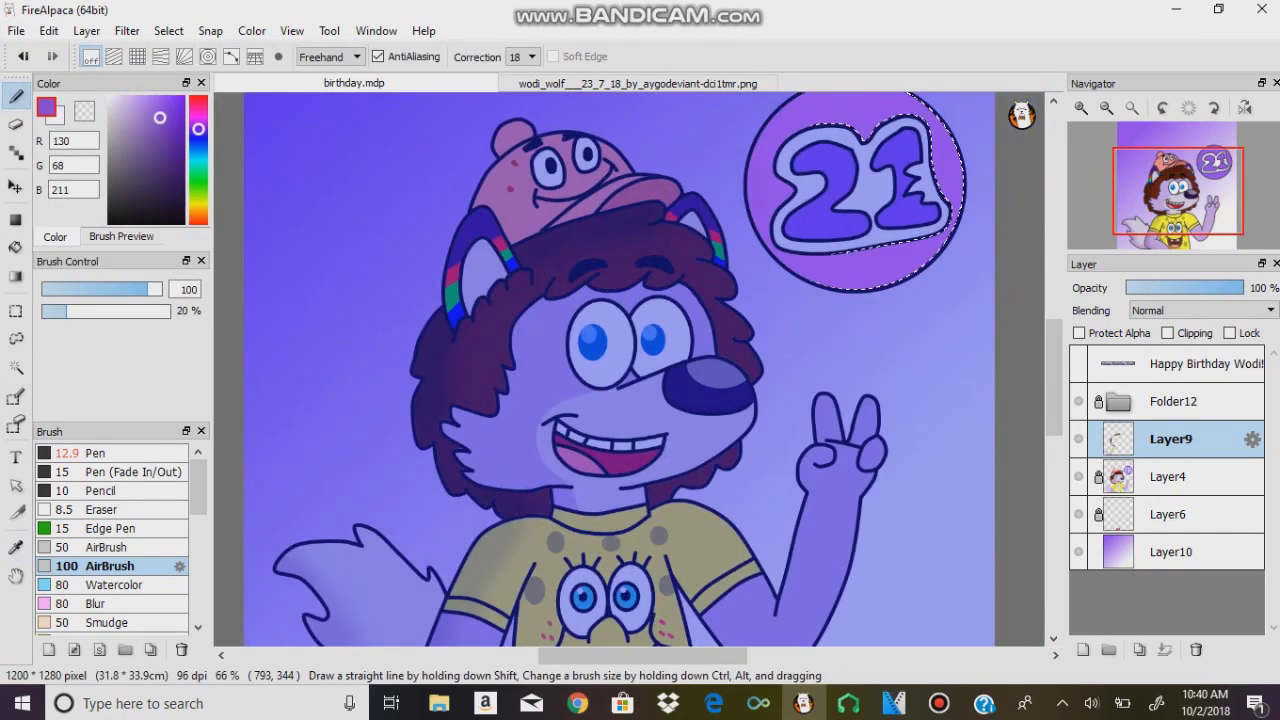
pyautogui.click(165, 143)
pyautogui.moveTo(755, 250); pyautogui.dragTo(790, 186)
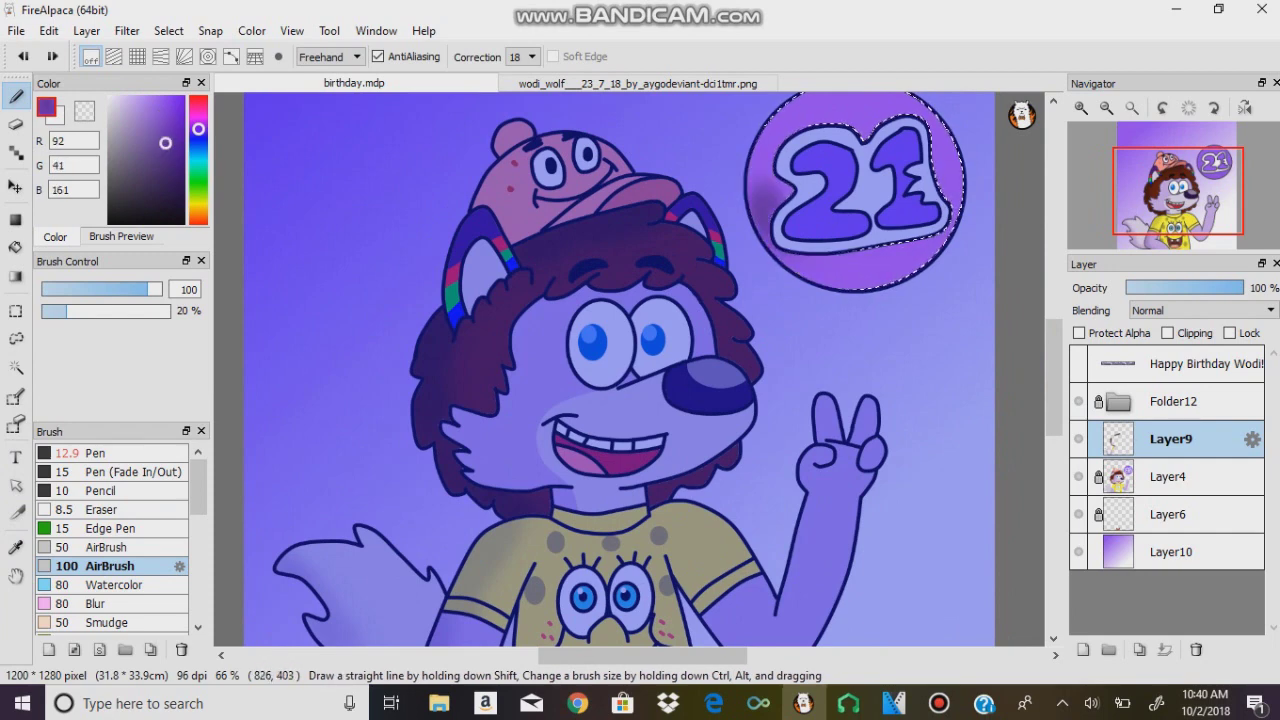
pyautogui.press('w')
pyautogui.press('b')
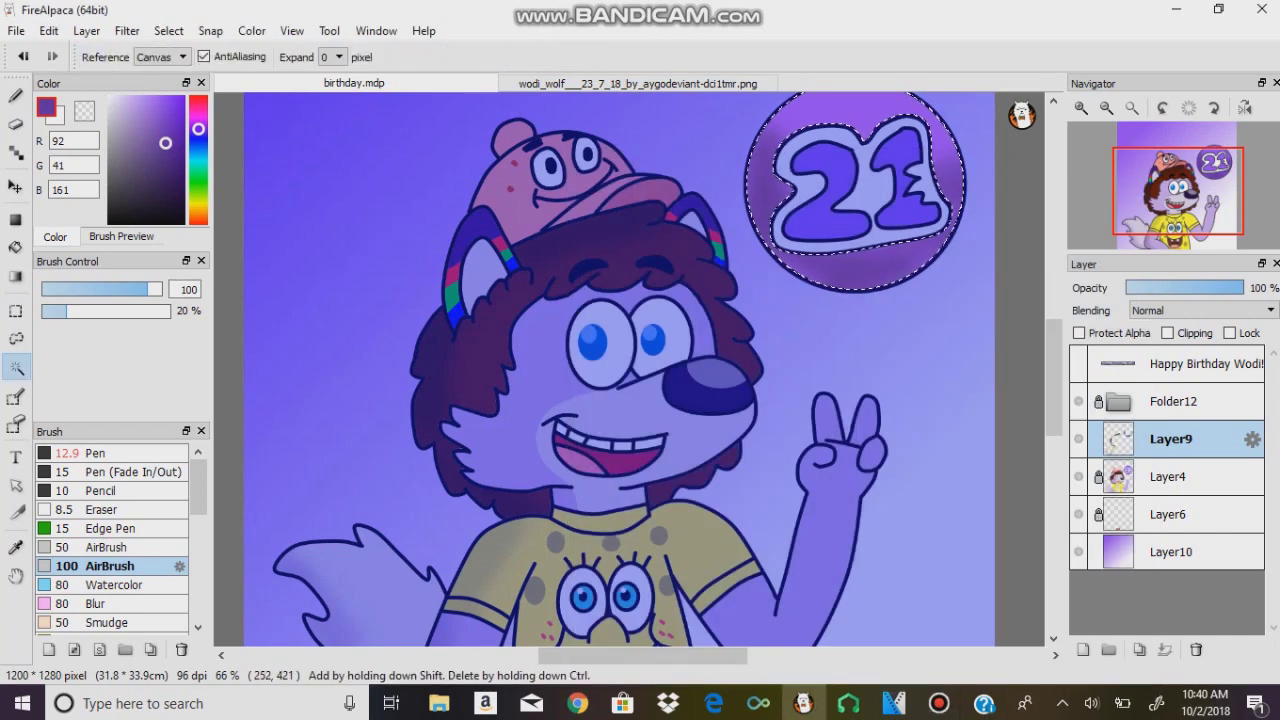
# Select the cap's crown and the bump on top, airbrush darker pink (203, 88, 83) shading onto them and clear the selection
pyautogui.click(560, 165)
pyautogui.press('i')
pyautogui.click(560, 165)
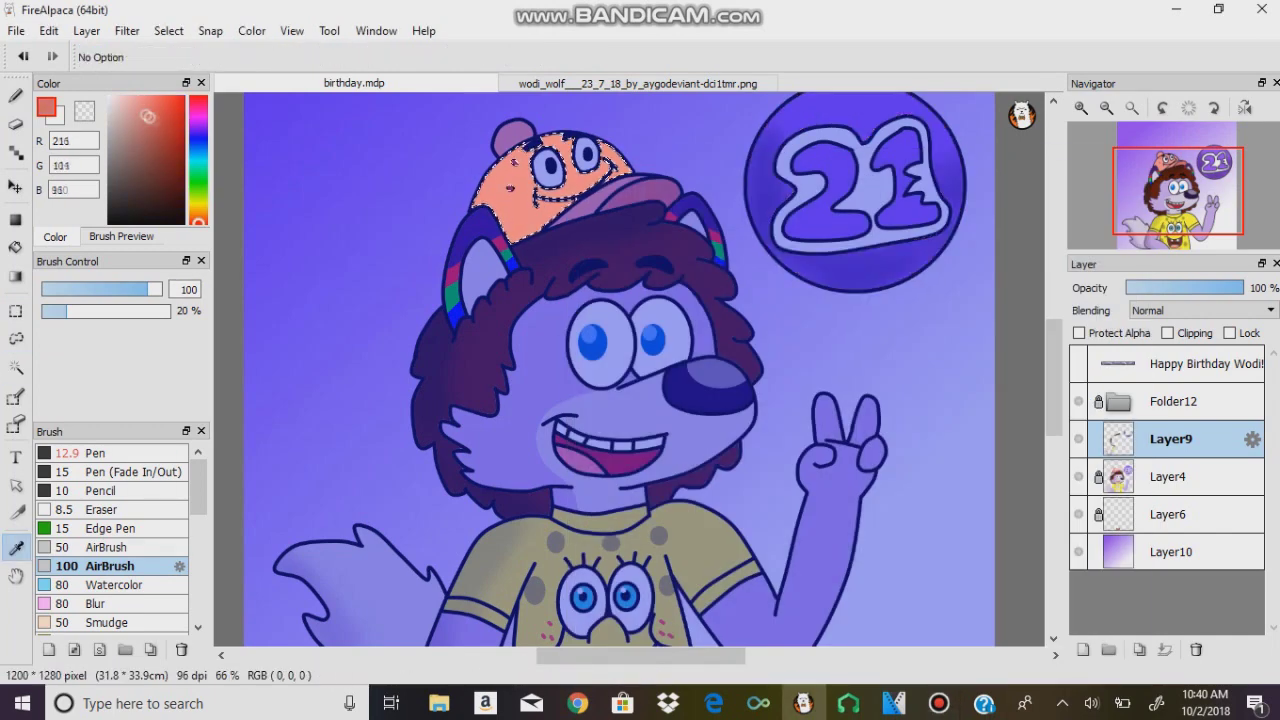
pyautogui.press('w')
pyautogui.click(512, 136)
pyautogui.press('b')
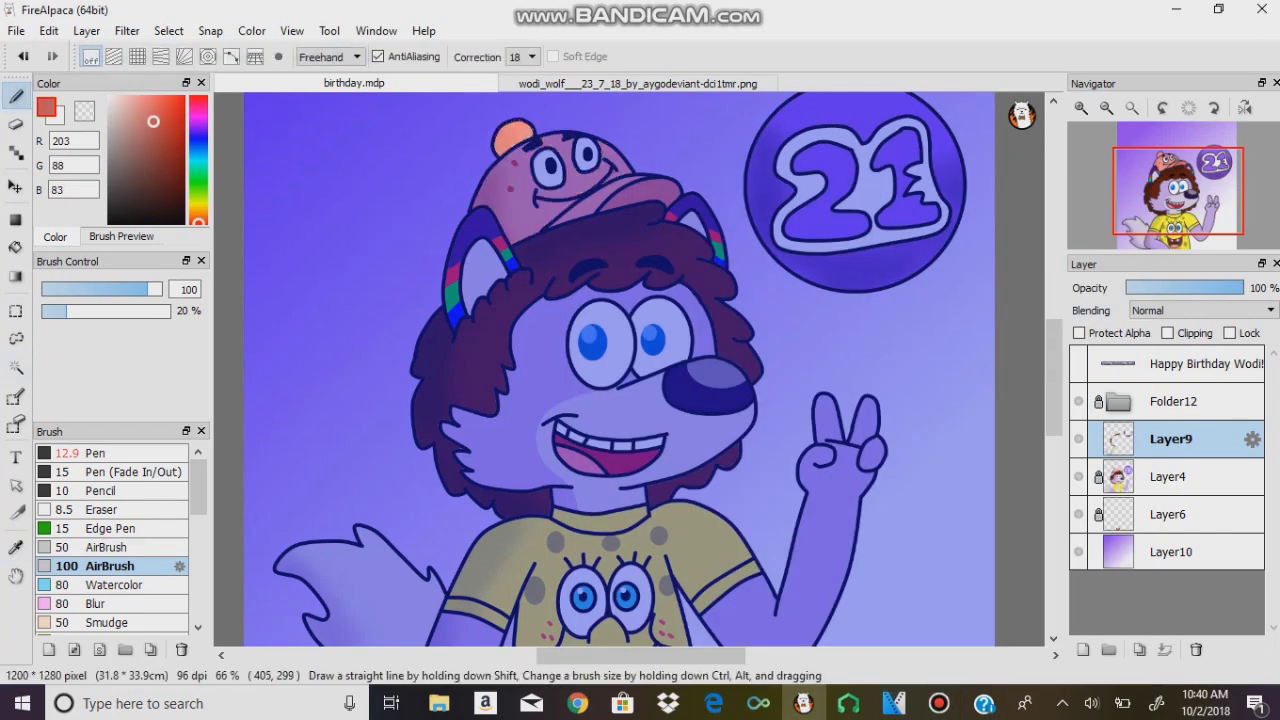
pyautogui.press('m')
pyautogui.hotkey('ctrl', 'd')
pyautogui.scroll(-3, 620, 370)
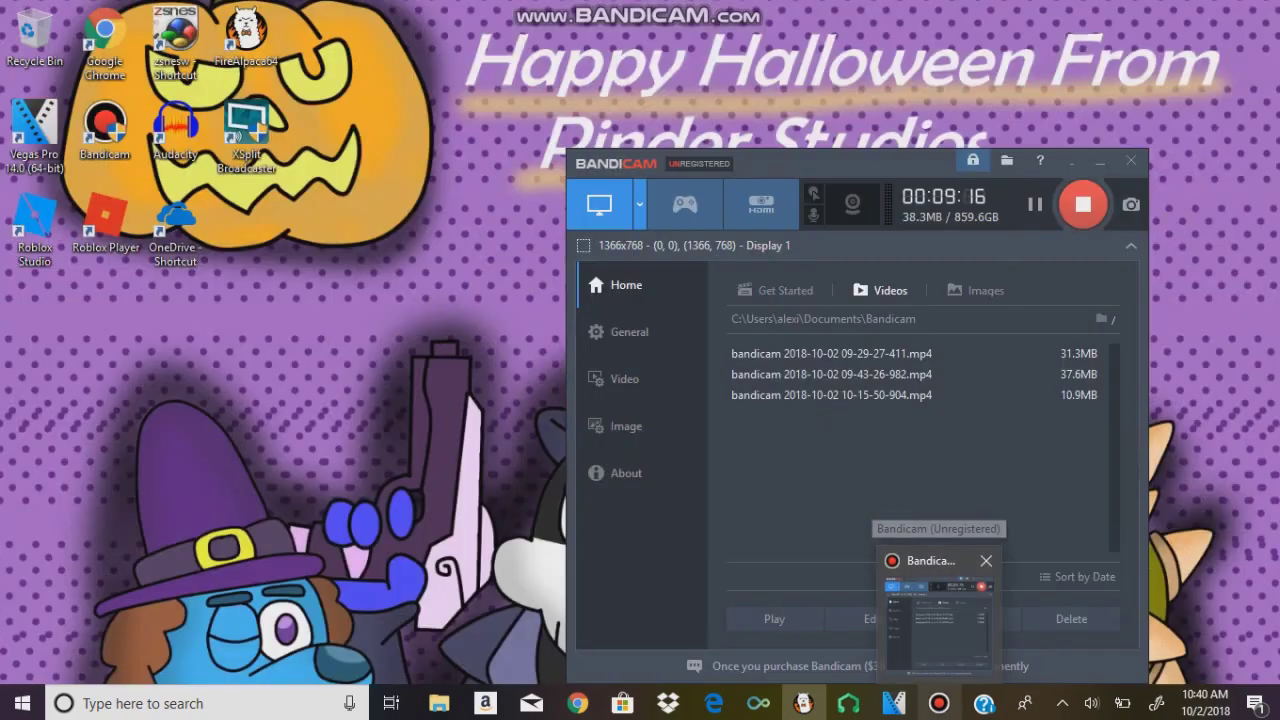